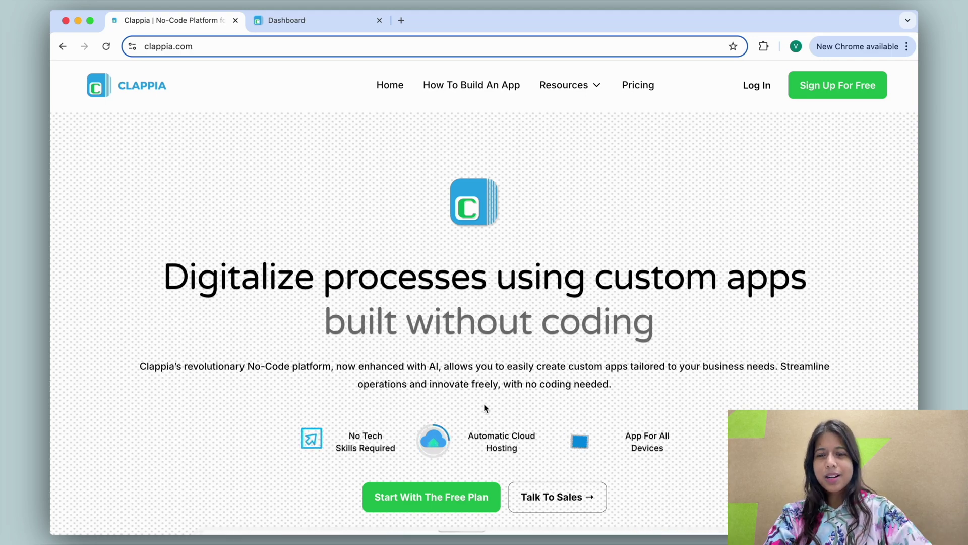
- Scroll the clappia.com homepage past the demo and logos to the Four Easy Steps overview
{"action": "scroll", "coordinate": [485, 408], "scroll_direction": "down", "scroll_amount": 1}
{"action": "scroll", "coordinate": [485, 407], "scroll_direction": "down", "scroll_amount": 6}
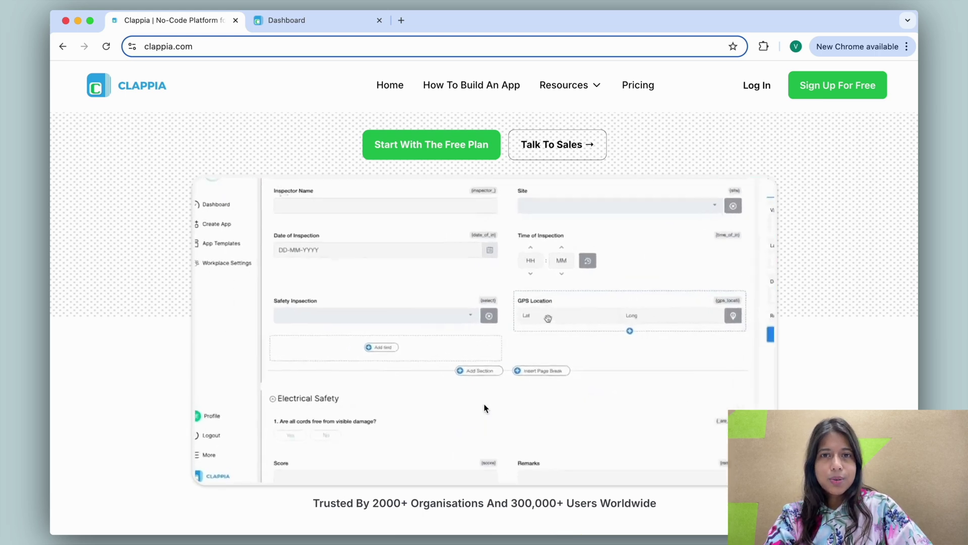
{"action": "scroll", "coordinate": [484, 408], "scroll_direction": "down", "scroll_amount": 10}
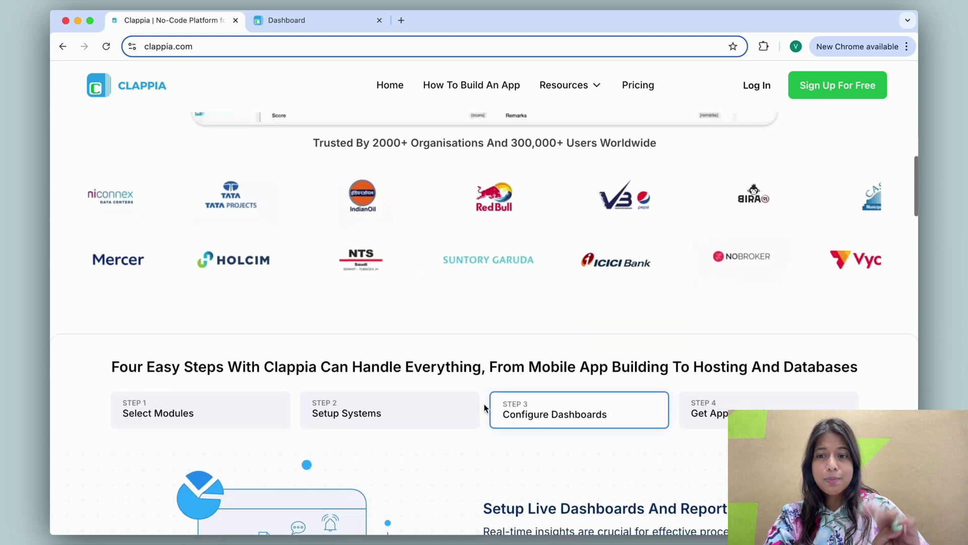
- Review the Select Modules, Setup Systems, Configure Dashboards and Get App Instantly steps, then switch to the workspace dashboard
{"action": "left_click", "coordinate": [191, 214]}
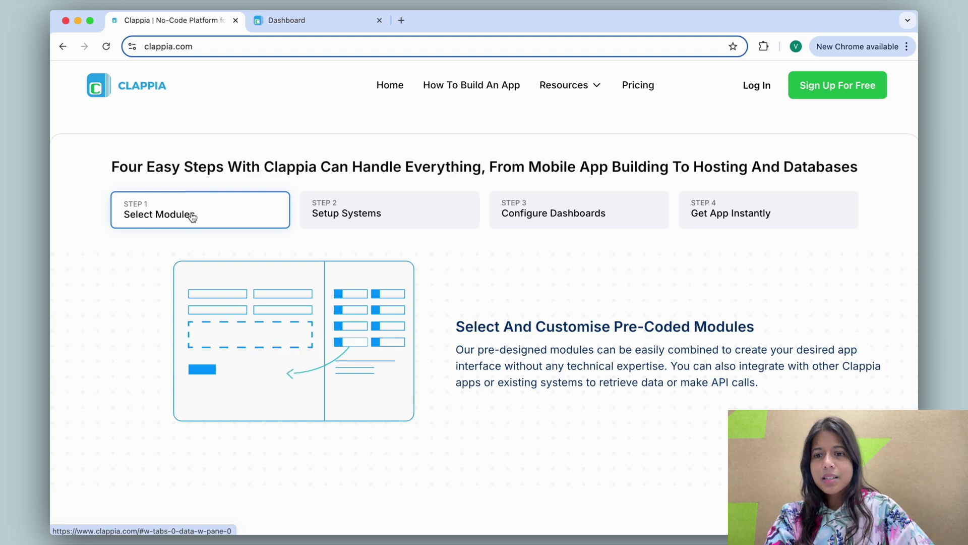
{"action": "left_click", "coordinate": [411, 212]}
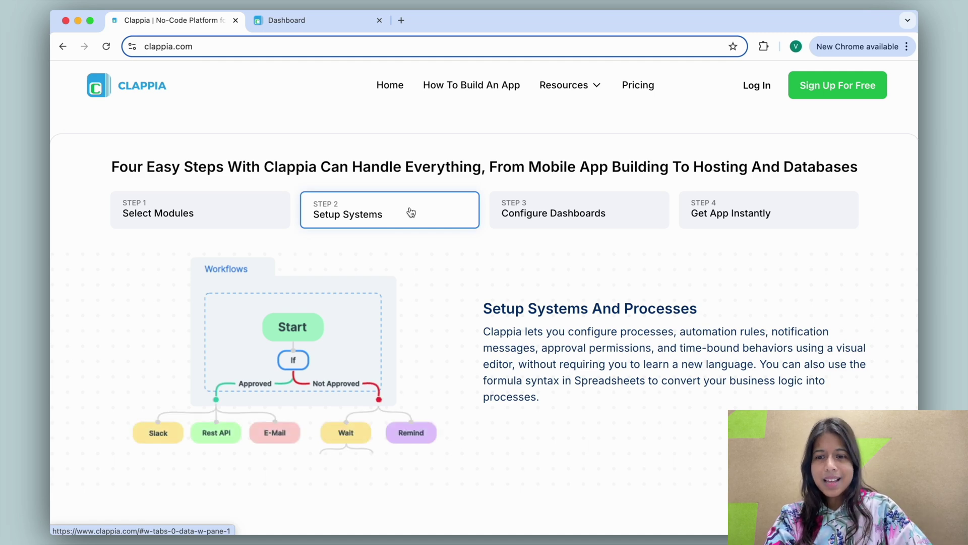
{"action": "left_click", "coordinate": [552, 219]}
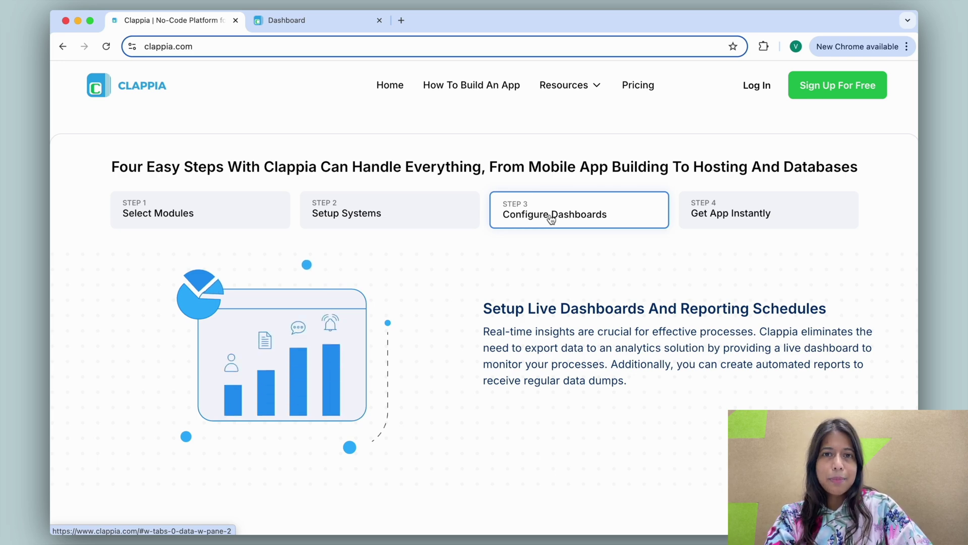
{"action": "left_click", "coordinate": [711, 215]}
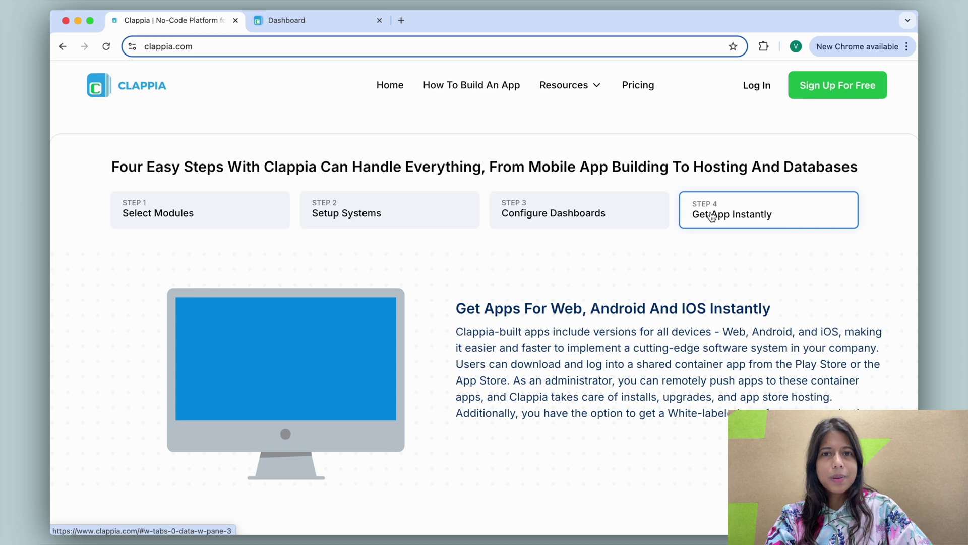
{"action": "scroll", "coordinate": [711, 216], "scroll_direction": "up", "scroll_amount": 15}
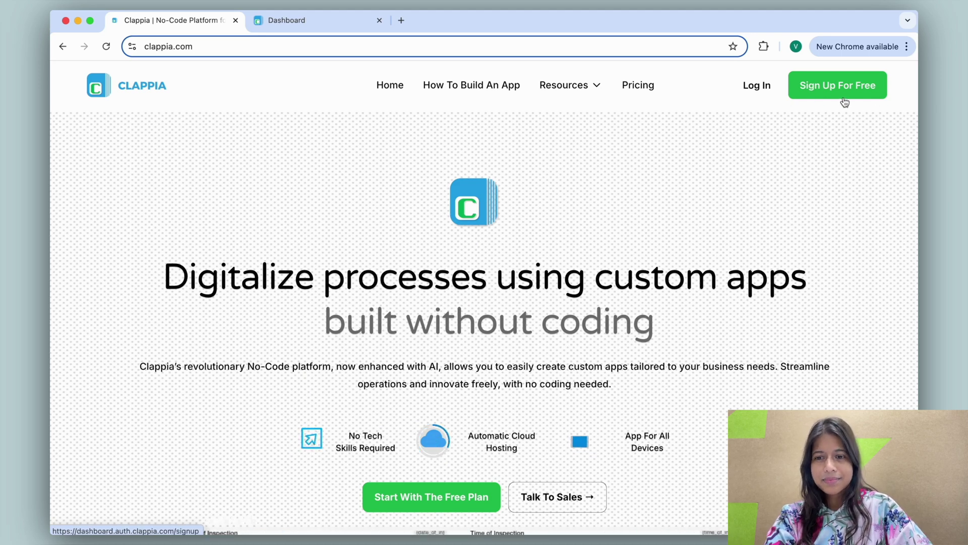
{"action": "left_click", "coordinate": [330, 28]}
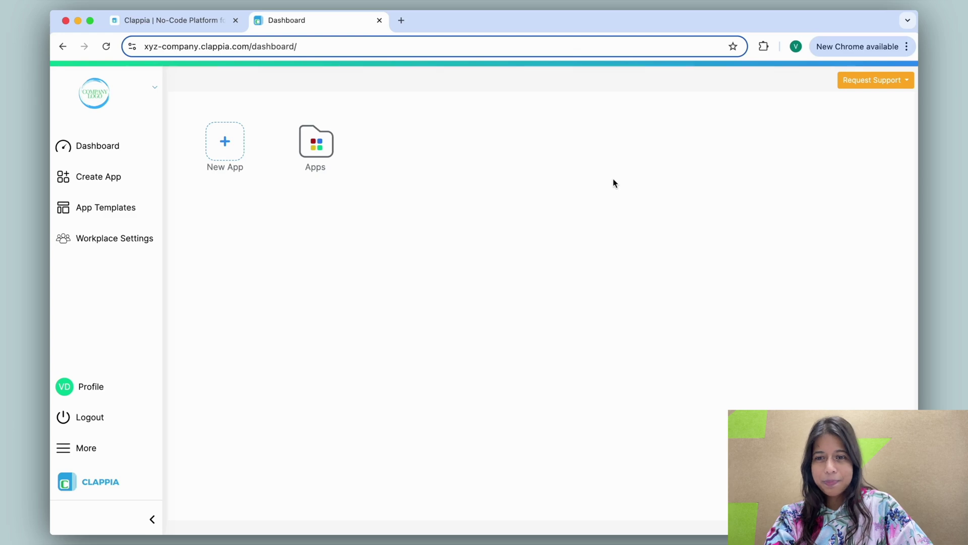
- Start a new app and rename it from 'Untitled App' to 'Field Order'
{"action": "left_click", "coordinate": [222, 143]}
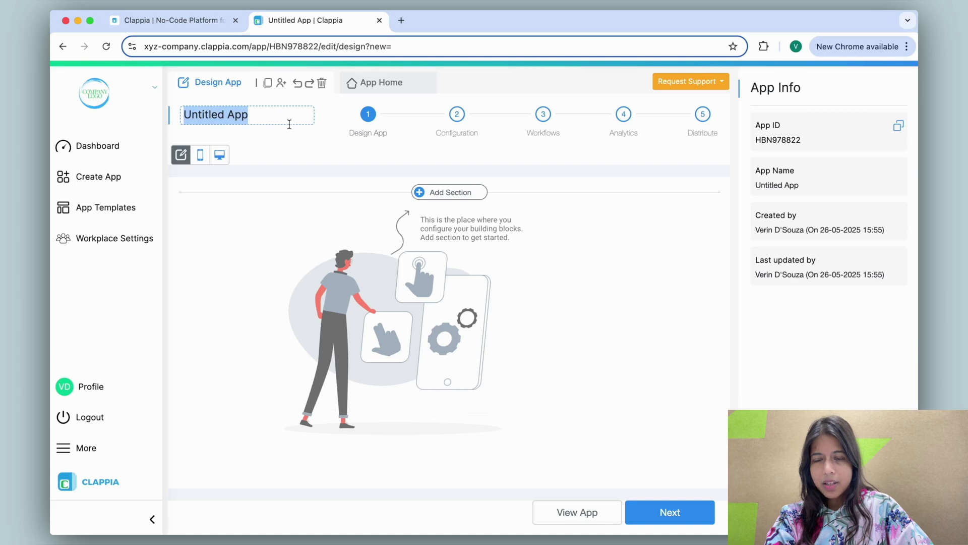
{"action": "type", "text": "Field Order"}
{"action": "left_click", "coordinate": [310, 154]}
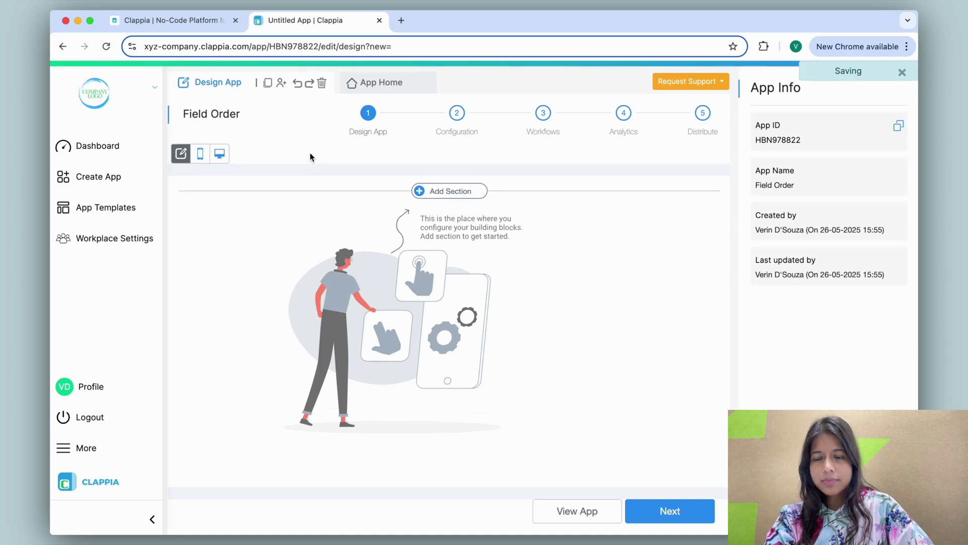
{"action": "left_click", "coordinate": [442, 191]}
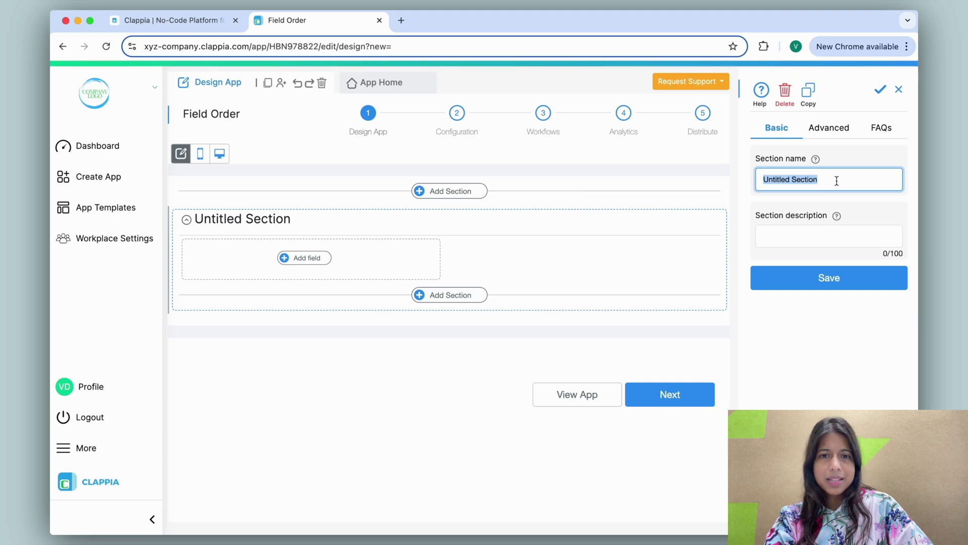
- Name the form's first section 'Customer Details' and save it
{"action": "type", "text": "Customer Details"}
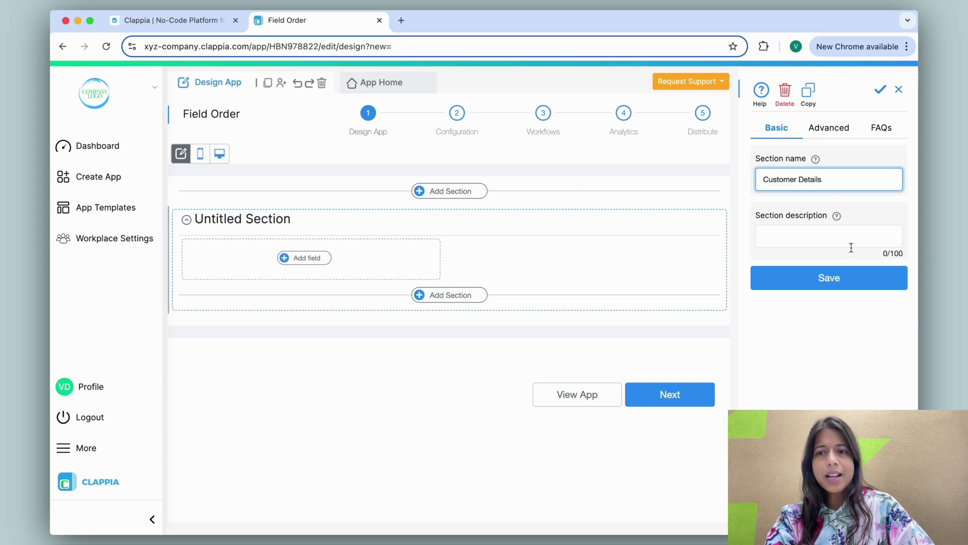
{"action": "left_click", "coordinate": [851, 281]}
{"action": "left_click", "coordinate": [851, 281]}
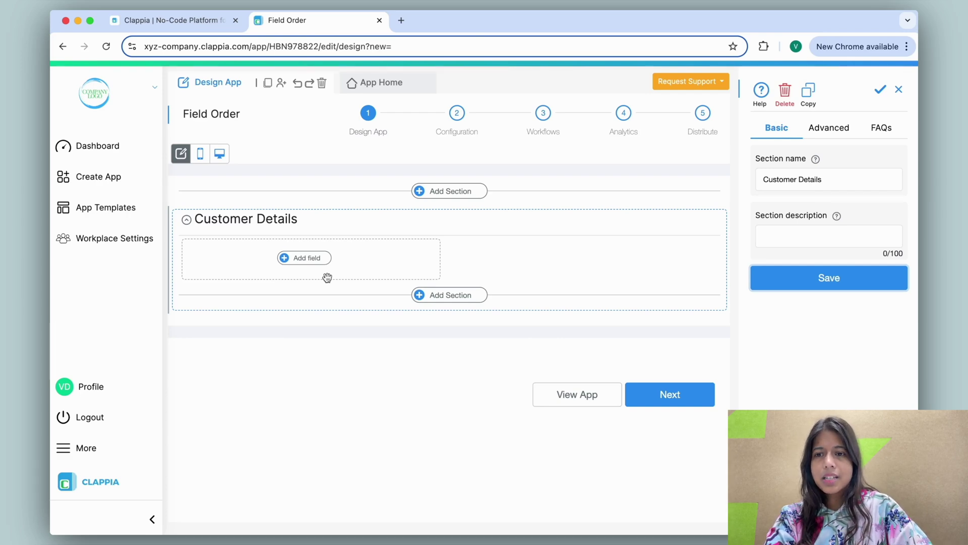
- Add a required Single Line Text field labelled 'Customer Name' to Customer Details
{"action": "left_click", "coordinate": [313, 263]}
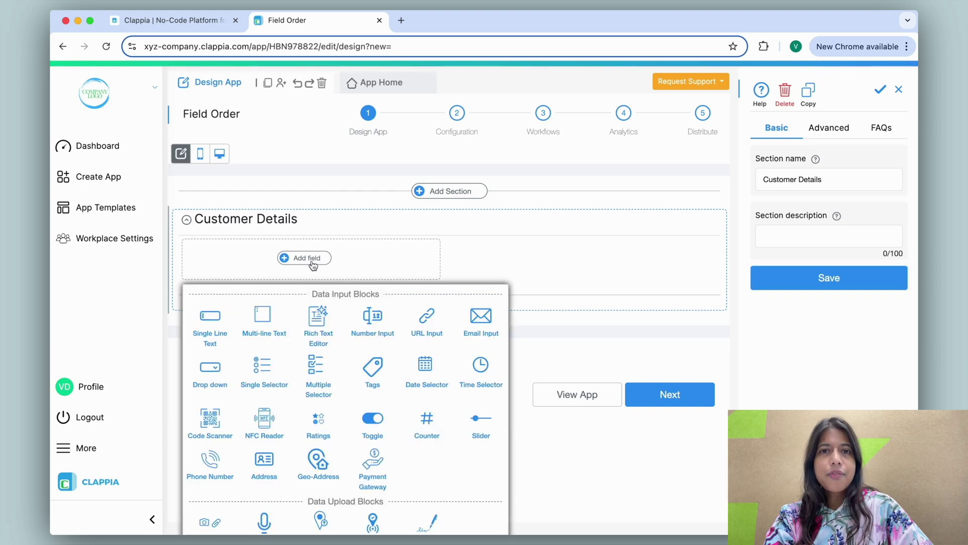
{"action": "scroll", "coordinate": [338, 337], "scroll_direction": "down", "scroll_amount": 5}
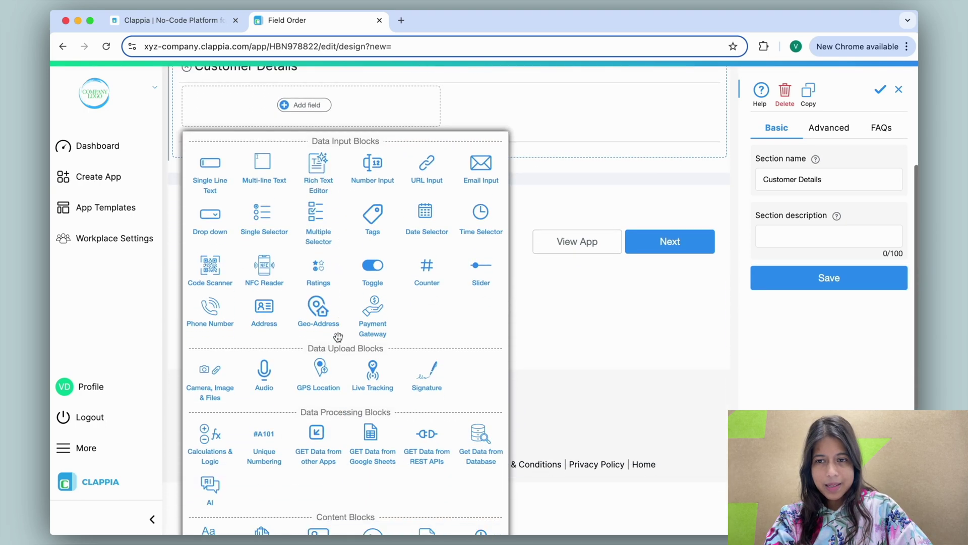
{"action": "scroll", "coordinate": [338, 337], "scroll_direction": "down", "scroll_amount": 1}
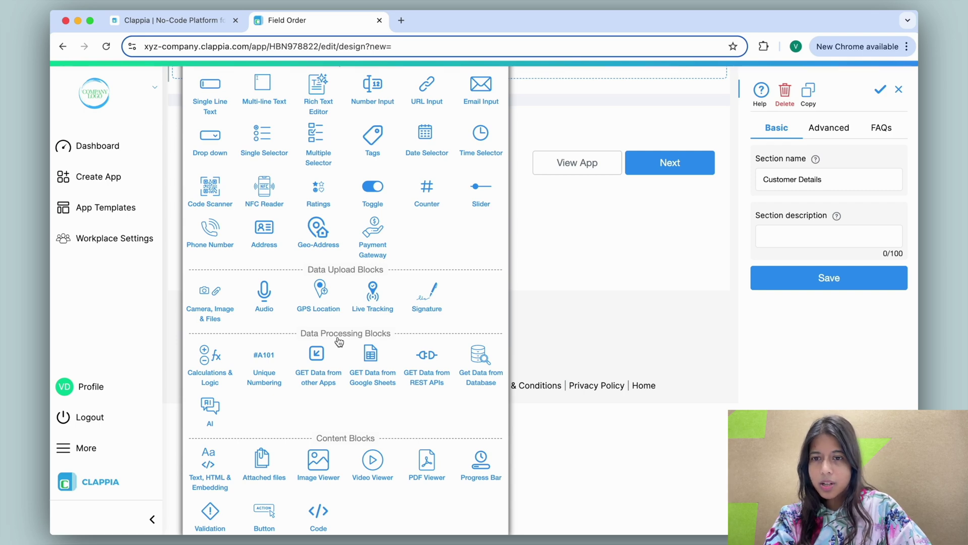
{"action": "scroll", "coordinate": [339, 341], "scroll_direction": "up", "scroll_amount": 3}
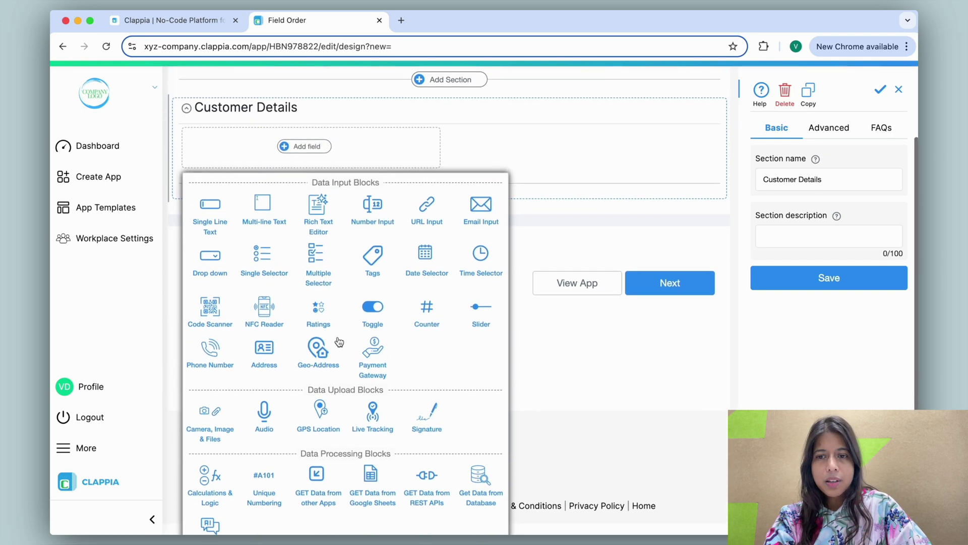
{"action": "scroll", "coordinate": [339, 342], "scroll_direction": "up", "scroll_amount": 3}
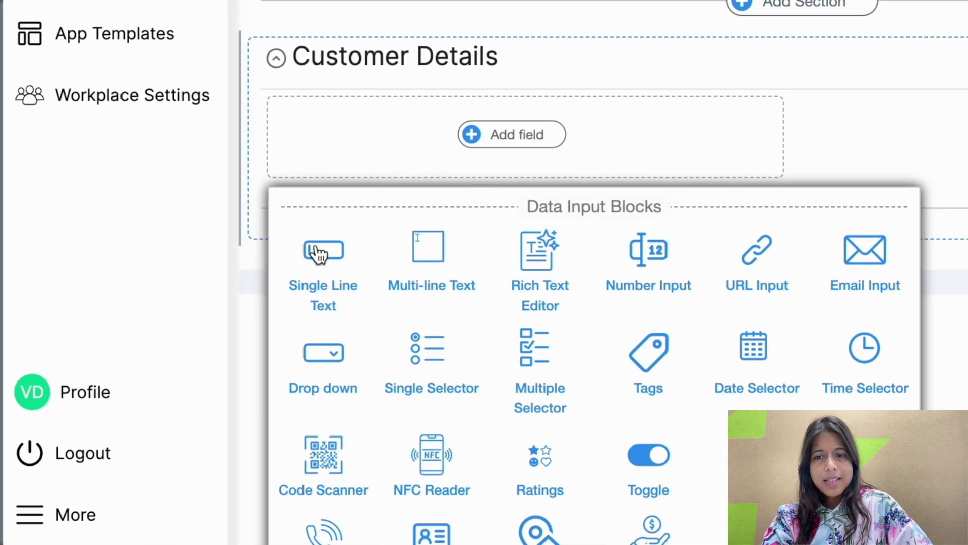
{"action": "left_click", "coordinate": [210, 316]}
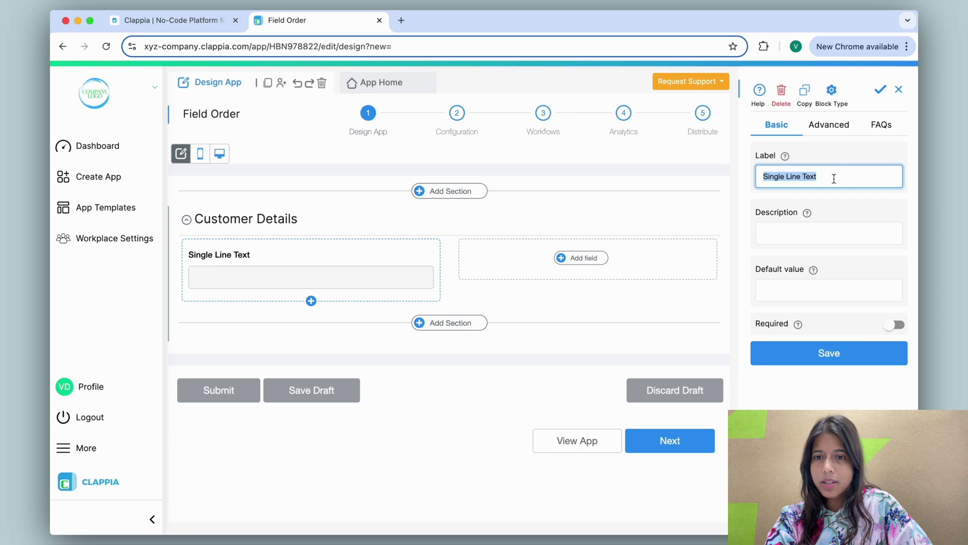
{"action": "type", "text": "Customer Name"}
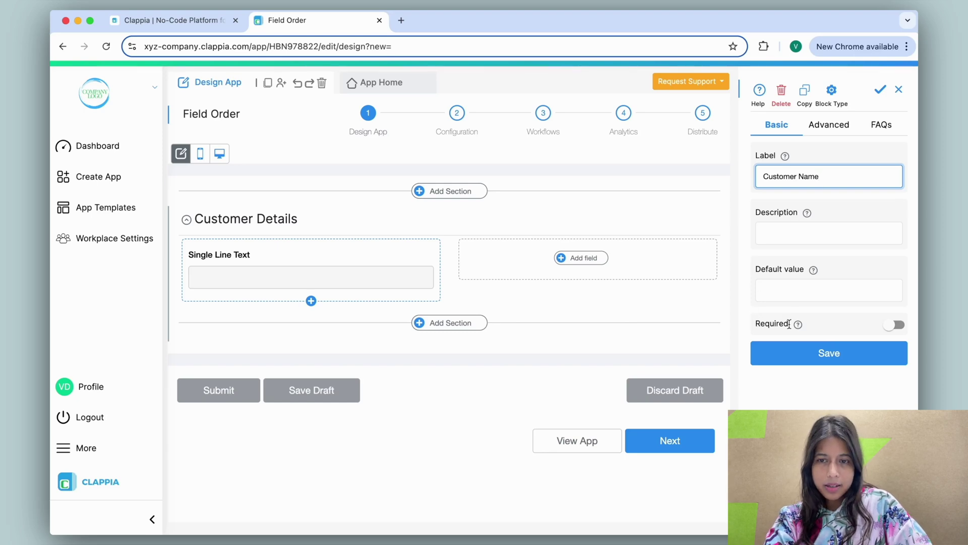
{"action": "left_click", "coordinate": [895, 324]}
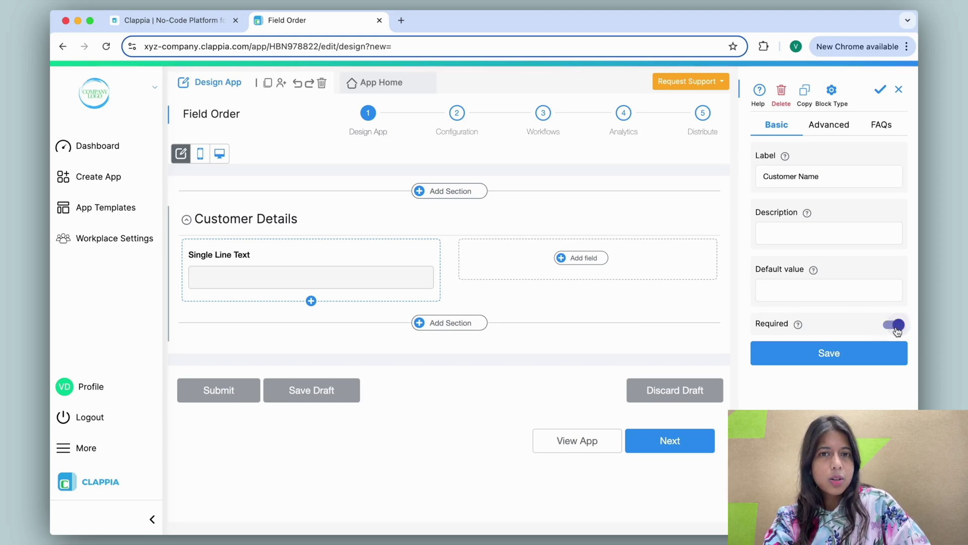
{"action": "left_click", "coordinate": [831, 353]}
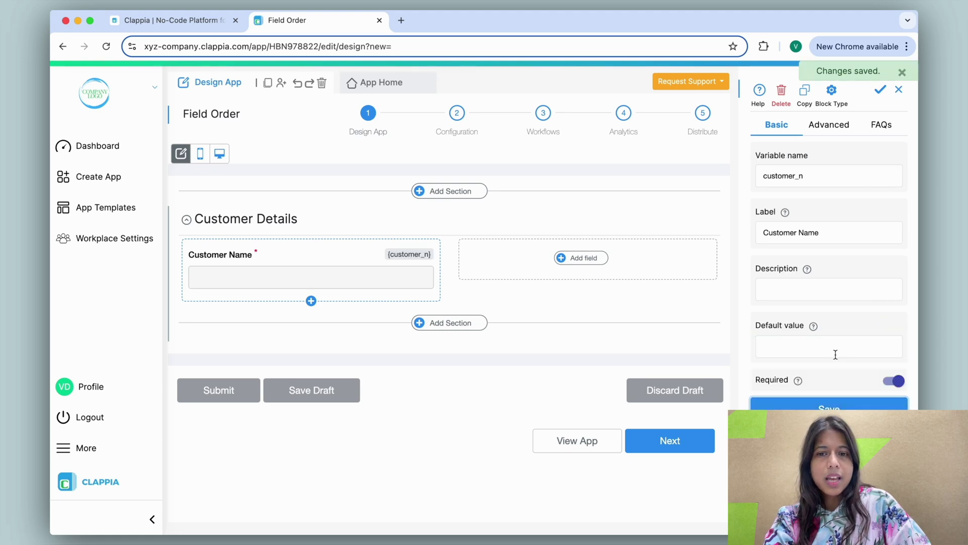
- Add a dropdown field labelled 'Type' with options Individual and Business below the address
{"action": "left_click", "coordinate": [584, 258]}
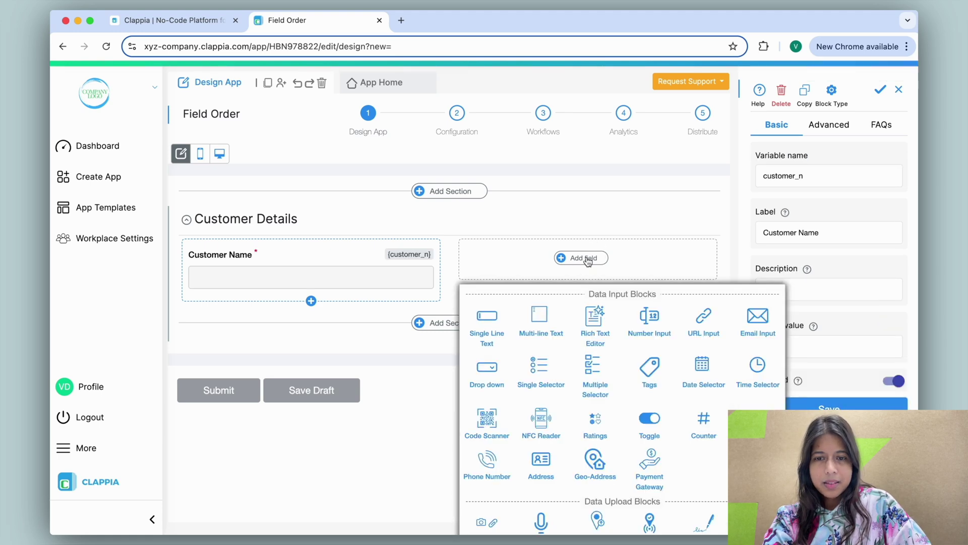
{"action": "key", "text": "Escape"}
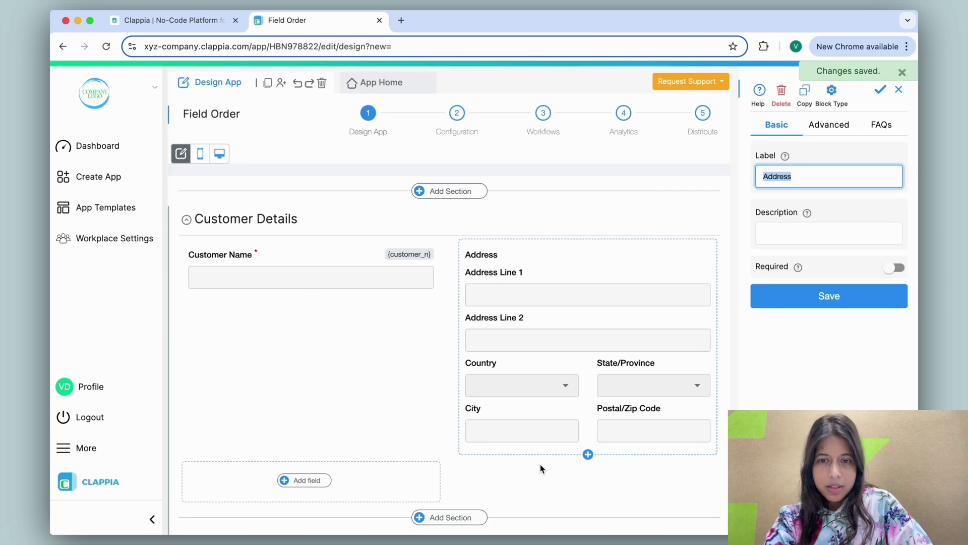
{"action": "left_click", "coordinate": [303, 479]}
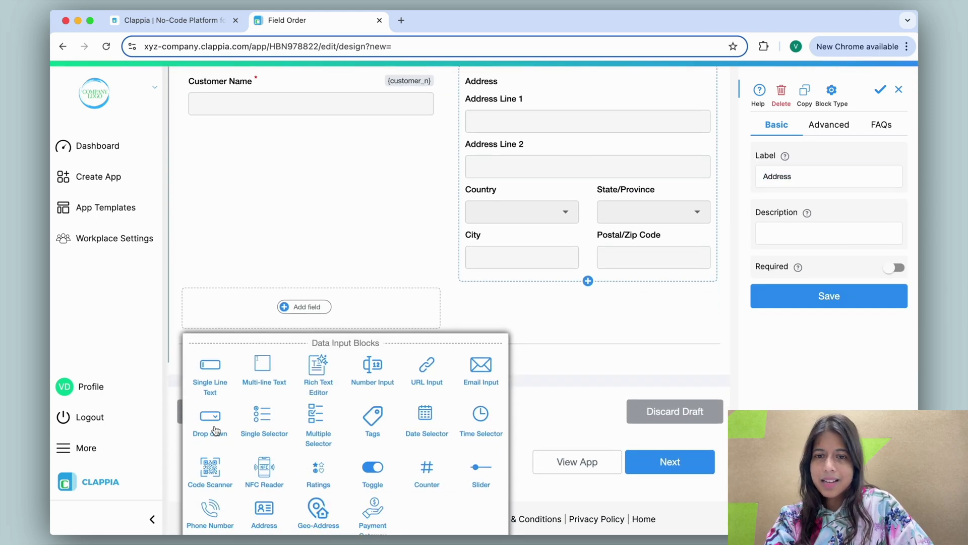
{"action": "left_click", "coordinate": [216, 430]}
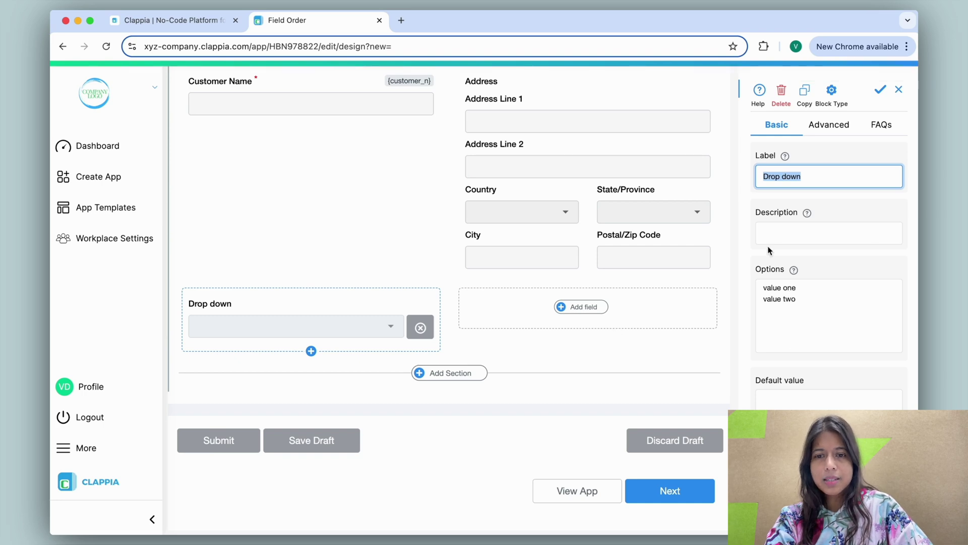
{"action": "type", "text": "Type"}
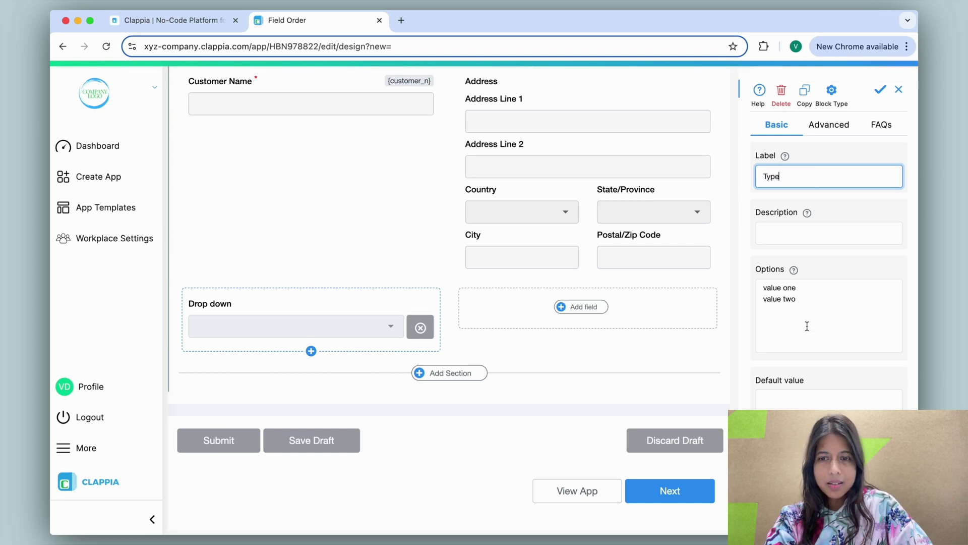
{"action": "left_click_drag", "start_coordinate": [806, 326], "coordinate": [750, 270]}
{"action": "type", "text": "Individual"}
{"action": "key", "text": "Return"}
{"action": "type", "text": "Business"}
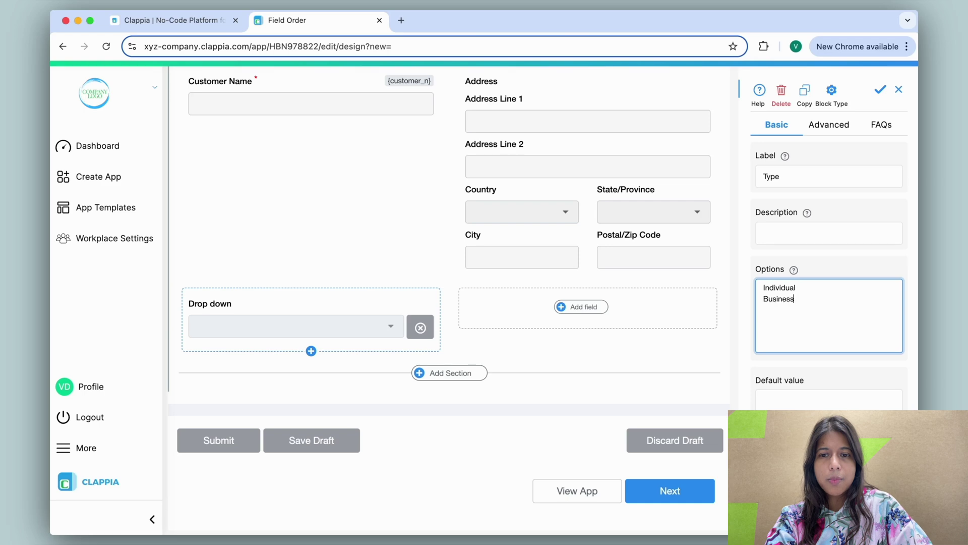
{"action": "left_click", "coordinate": [787, 387]}
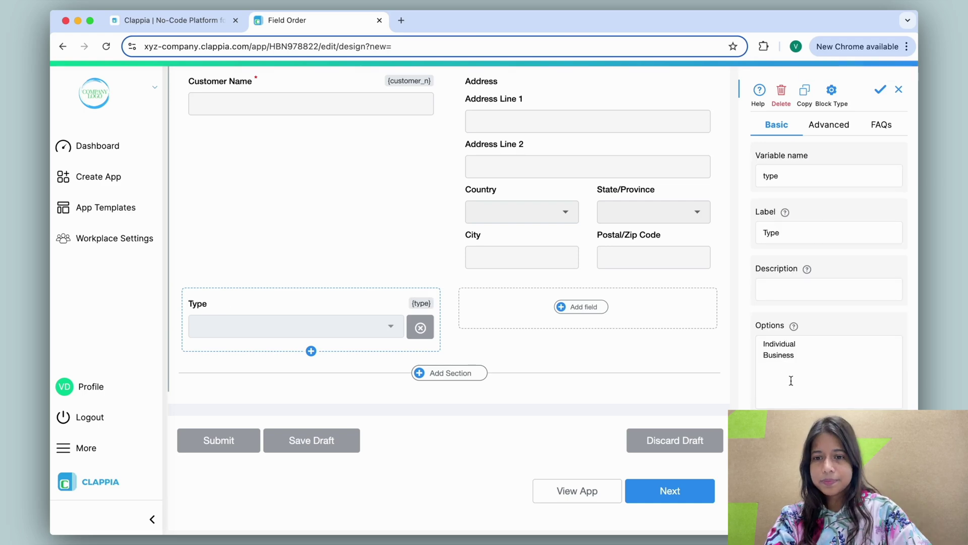
{"action": "left_click", "coordinate": [588, 309]}
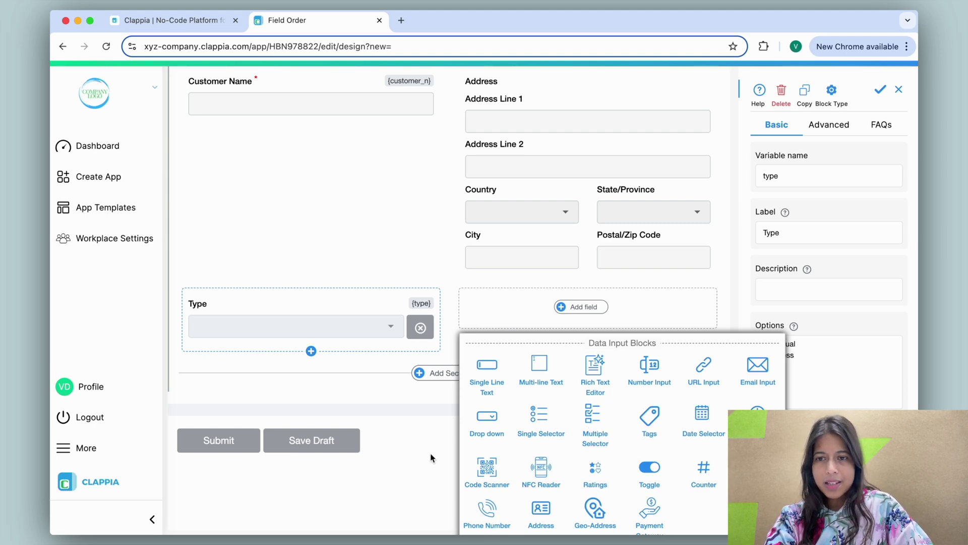
- Add a new section named 'Visit Details' and save it
{"action": "left_click", "coordinate": [435, 391]}
{"action": "left_click", "coordinate": [447, 373]}
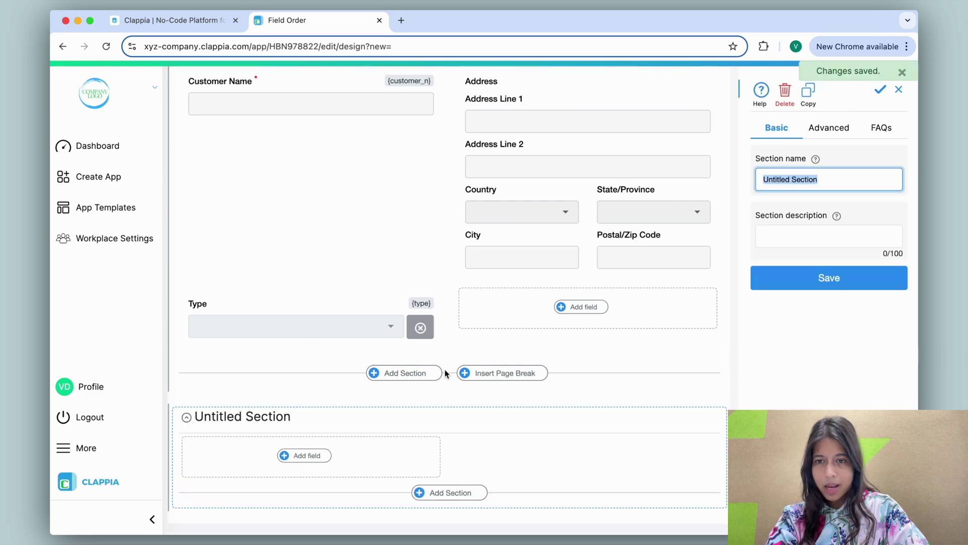
{"action": "type", "text": "Visit Details"}
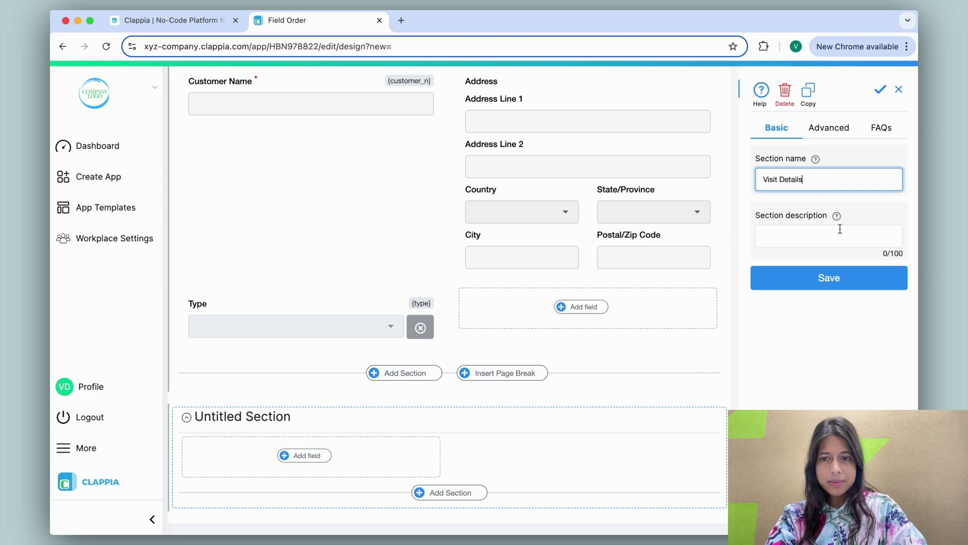
{"action": "left_click", "coordinate": [838, 281]}
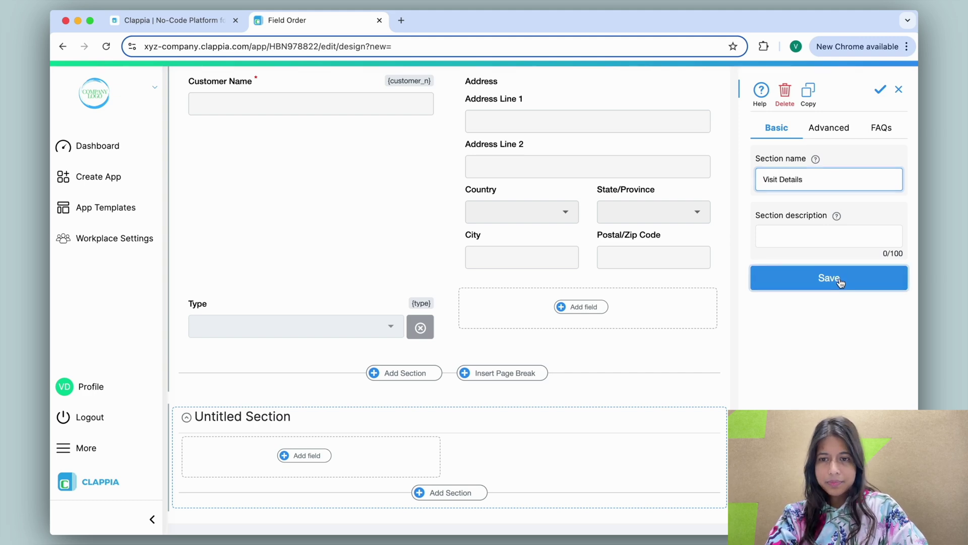
- Add Date, Time and Code Scanner fields to Visit Details
{"action": "left_click", "coordinate": [304, 455]}
{"action": "left_click", "coordinate": [433, 387]}
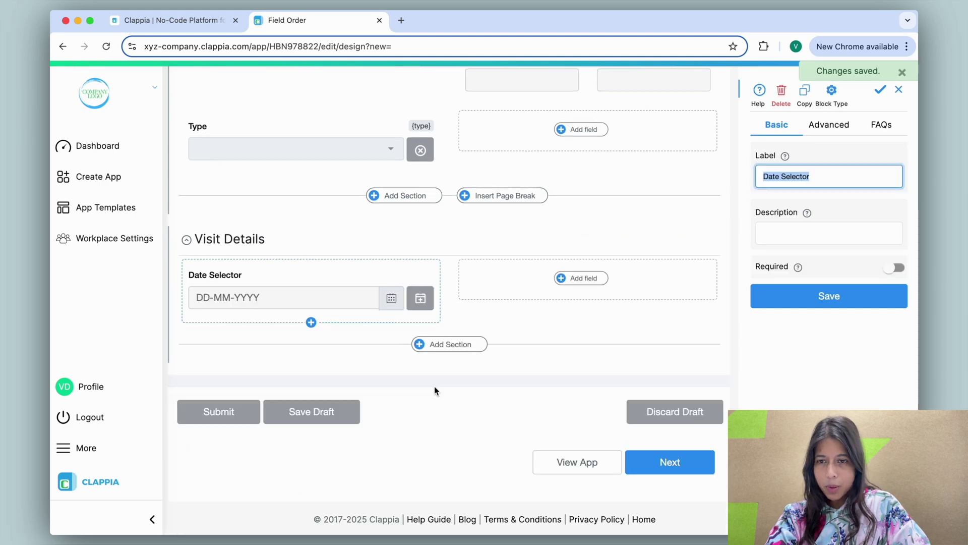
{"action": "type", "text": "Date"}
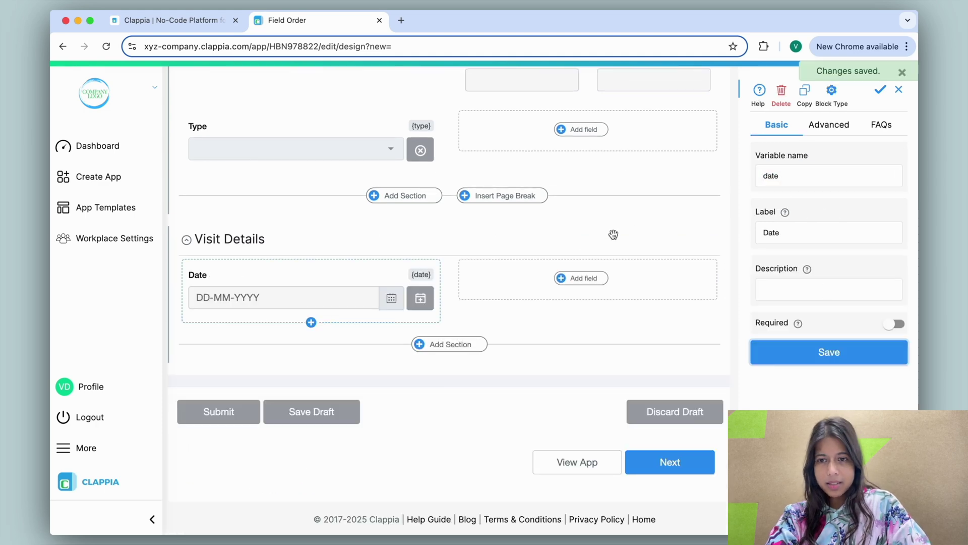
{"action": "left_click", "coordinate": [571, 280]}
{"action": "left_click", "coordinate": [755, 392]}
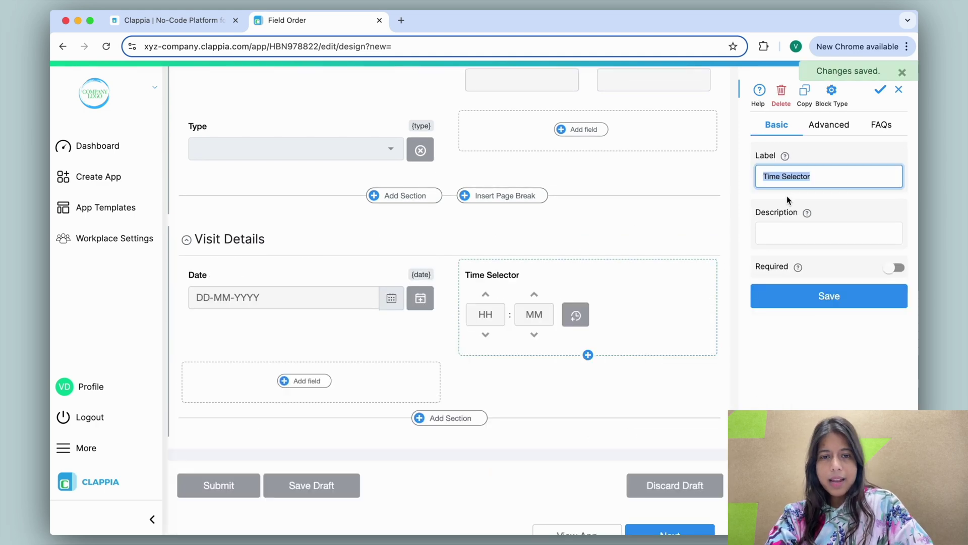
{"action": "left_click", "coordinate": [853, 293]}
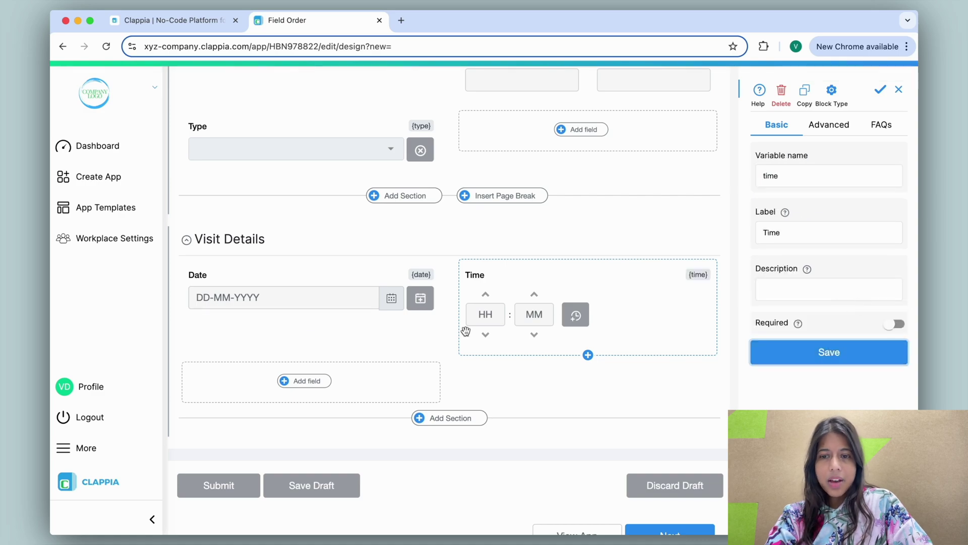
{"action": "left_click", "coordinate": [298, 380]}
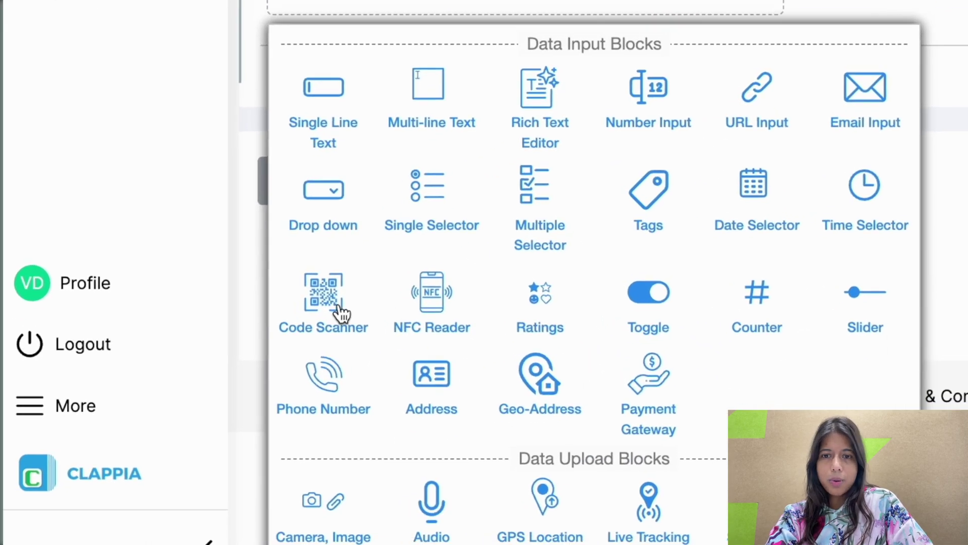
{"action": "left_click", "coordinate": [217, 397]}
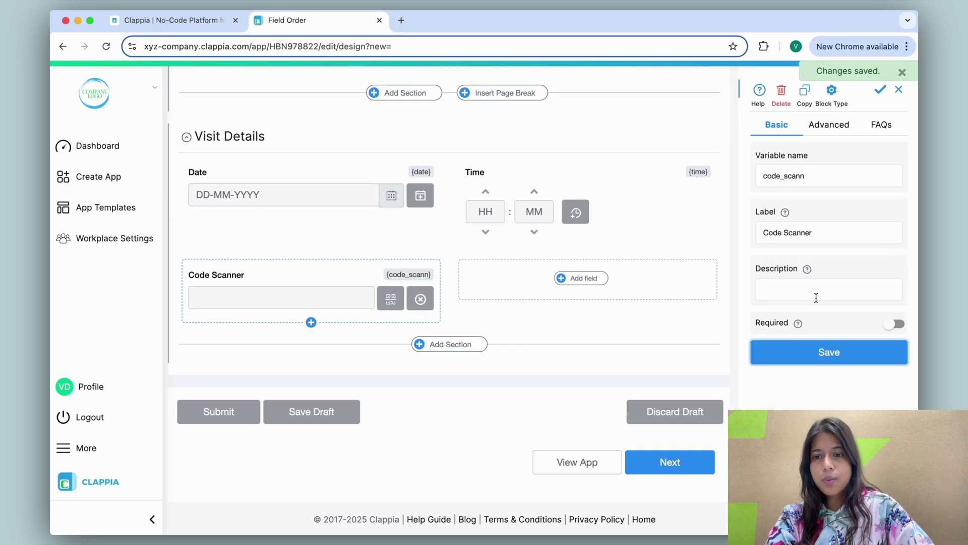
{"action": "left_click", "coordinate": [584, 279]}
- Add a 'Take Photo' upload field restricted to Images (Camera Uploads) and review its Advanced settings
{"action": "scroll", "coordinate": [580, 302], "scroll_direction": "down", "scroll_amount": 5}
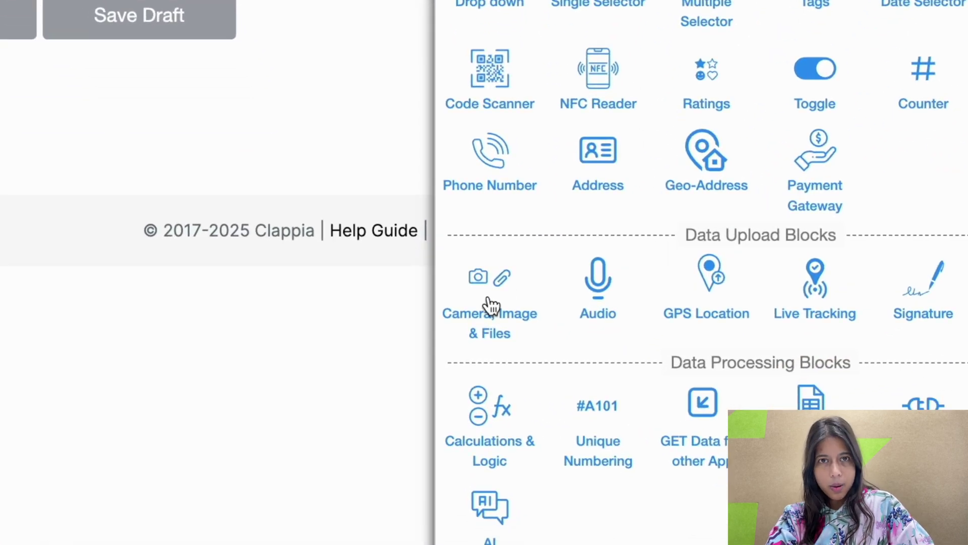
{"action": "left_click", "coordinate": [492, 305]}
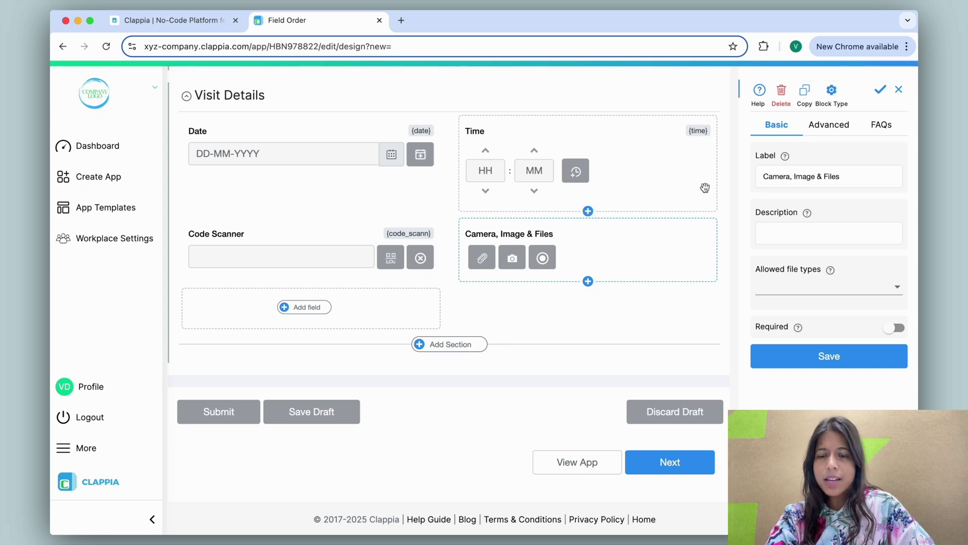
{"action": "triple_click", "coordinate": [857, 176]}
{"action": "type", "text": "Take P"}
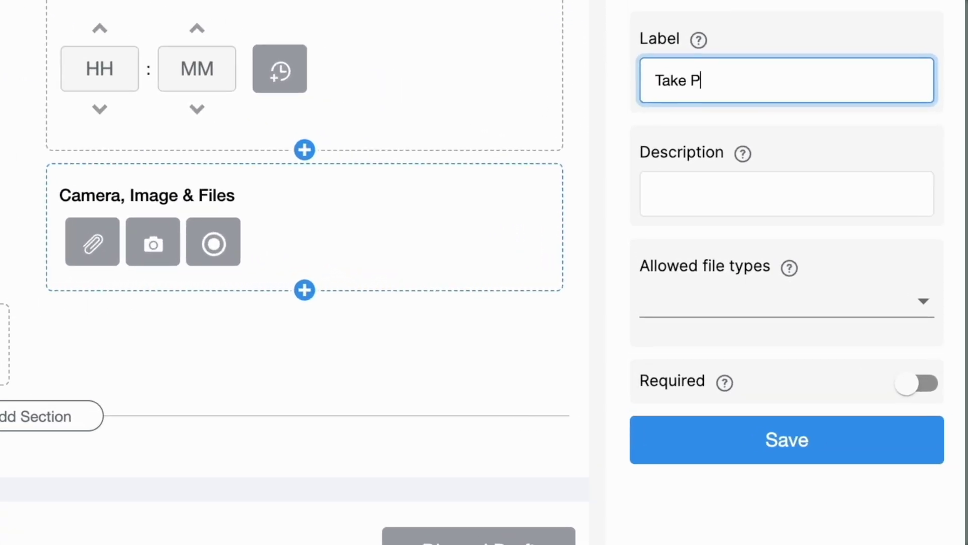
{"action": "type", "text": "hoto"}
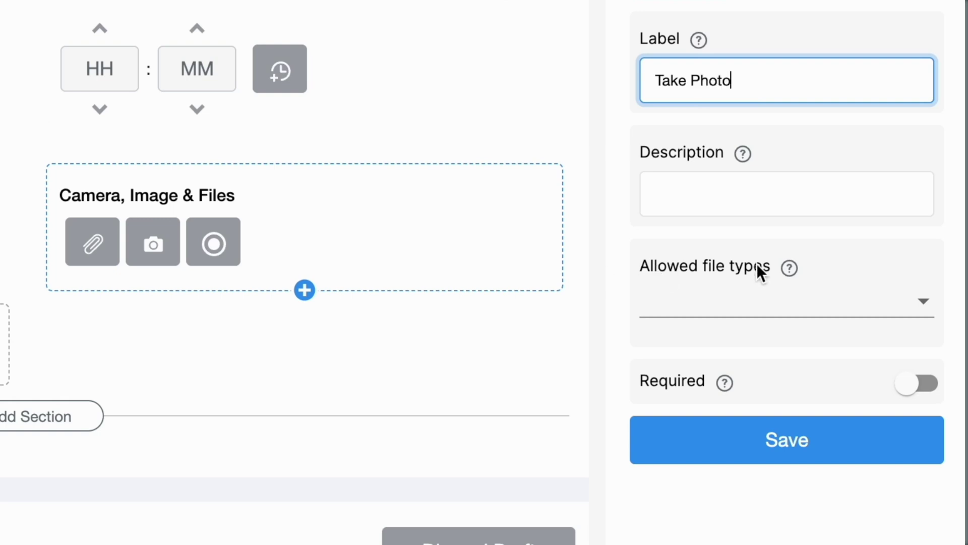
{"action": "left_click", "coordinate": [742, 319]}
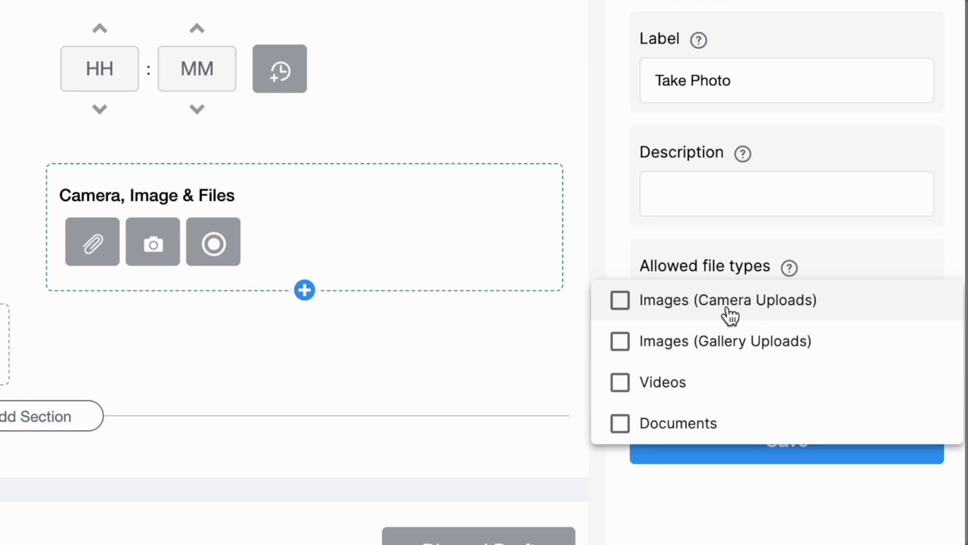
{"action": "left_click", "coordinate": [769, 301]}
{"action": "left_click", "coordinate": [624, 224]}
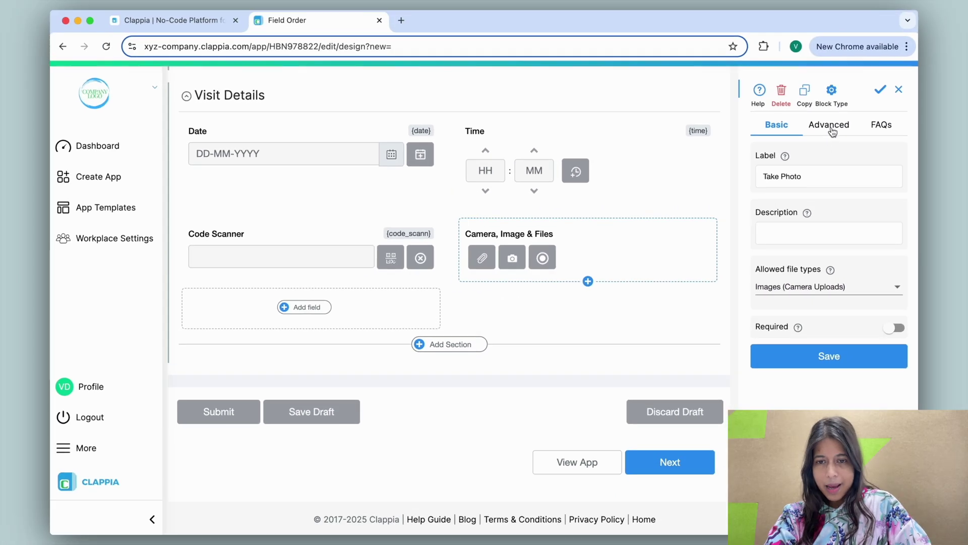
{"action": "left_click", "coordinate": [831, 126]}
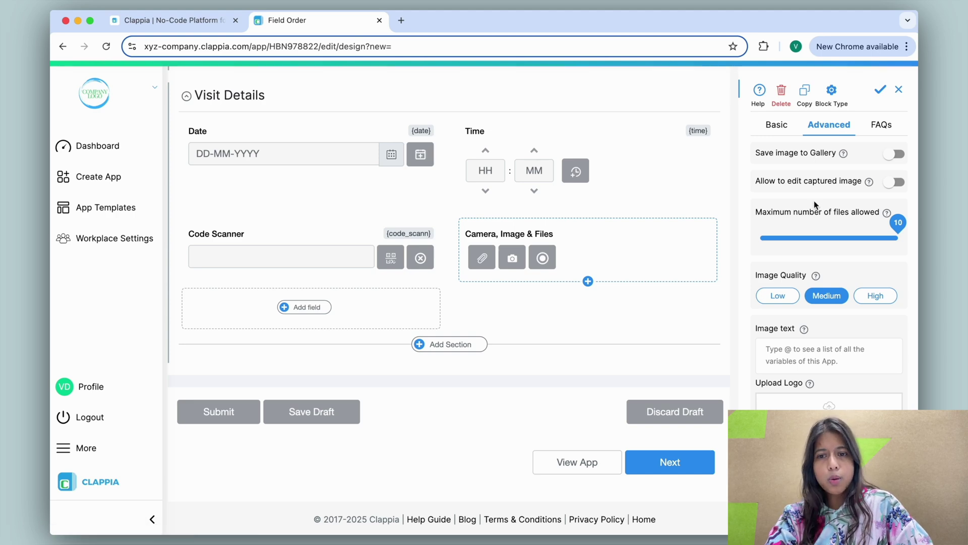
{"action": "scroll", "coordinate": [834, 296], "scroll_direction": "down", "scroll_amount": 6}
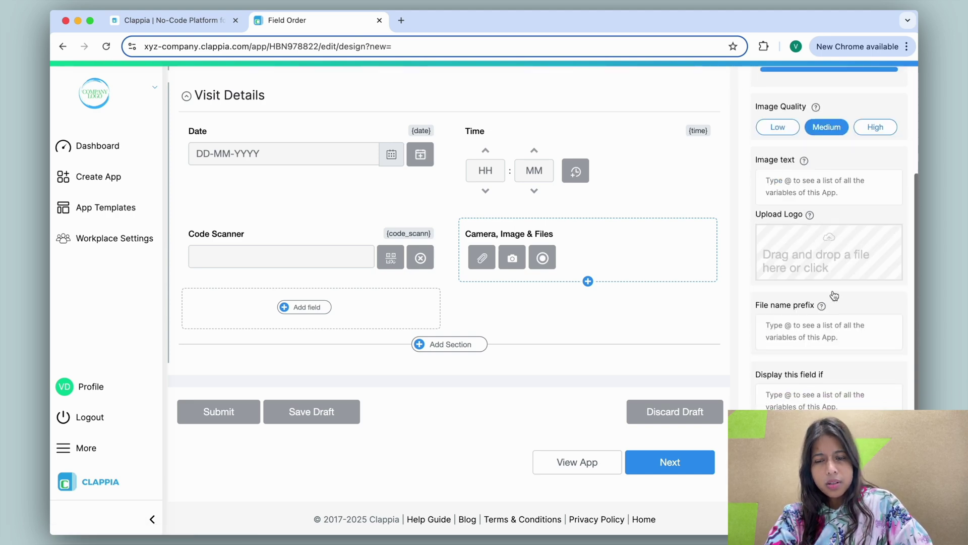
{"action": "scroll", "coordinate": [824, 195], "scroll_direction": "up", "scroll_amount": 6}
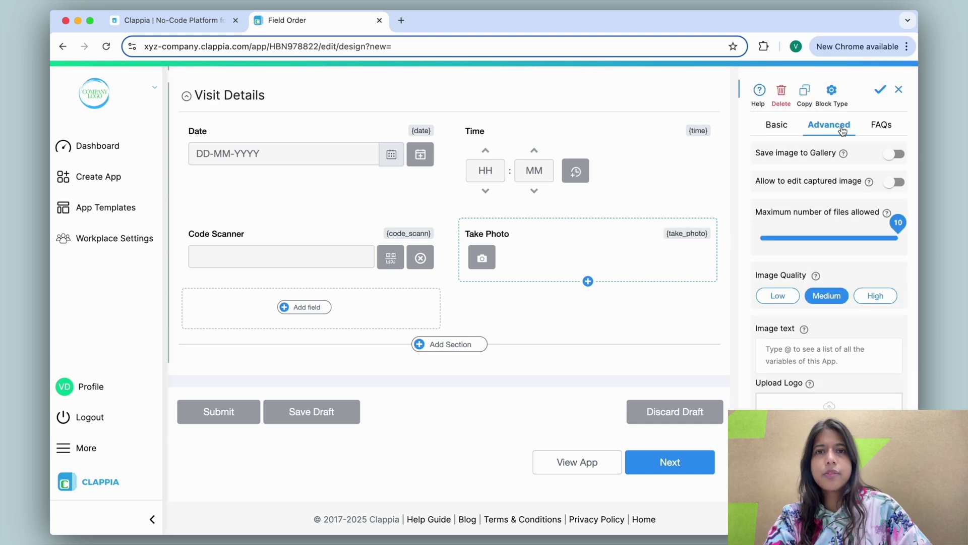
- Add a GPS Location field to Visit Details and save it with geofencing disabled
{"action": "left_click", "coordinate": [297, 308]}
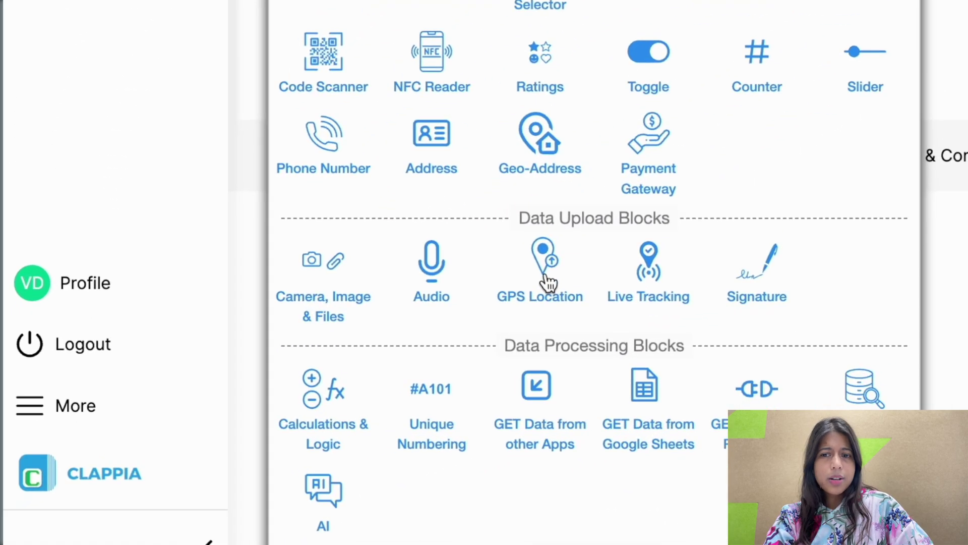
{"action": "left_click", "coordinate": [547, 282]}
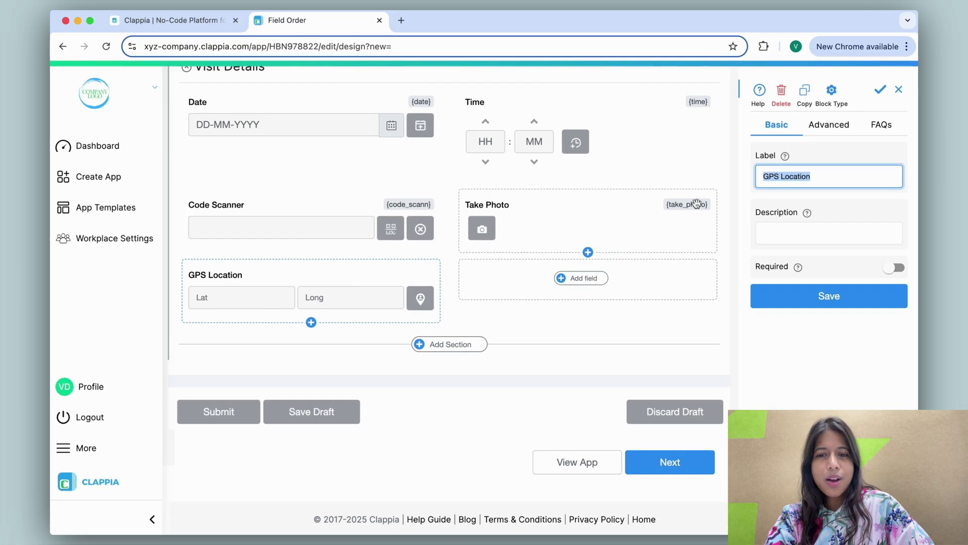
{"action": "left_click", "coordinate": [844, 300]}
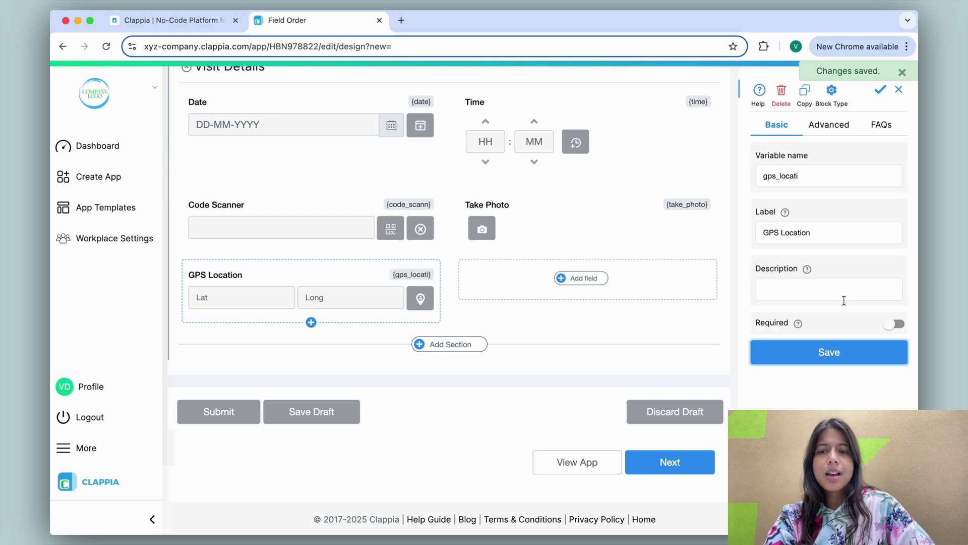
{"action": "left_click", "coordinate": [831, 127]}
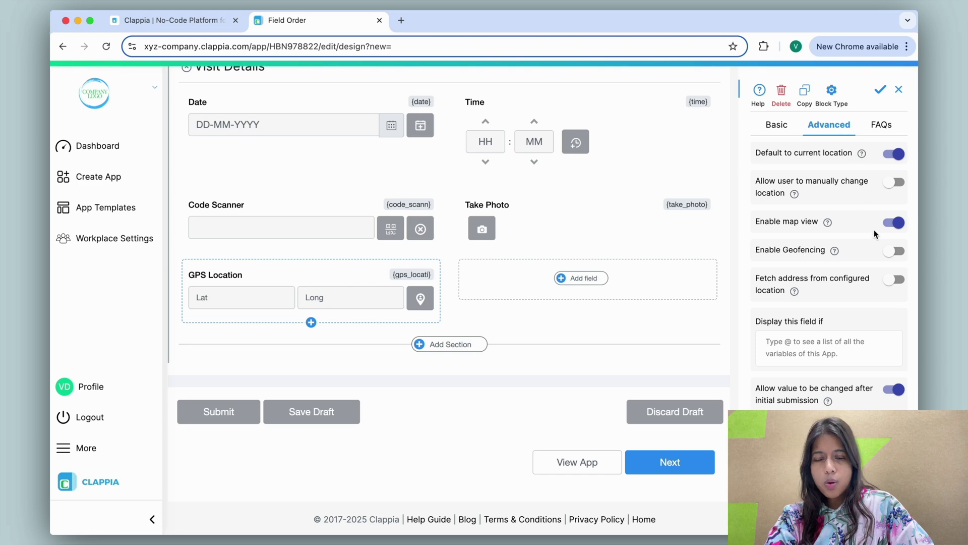
{"action": "mouse_move", "coordinate": [833, 252]}
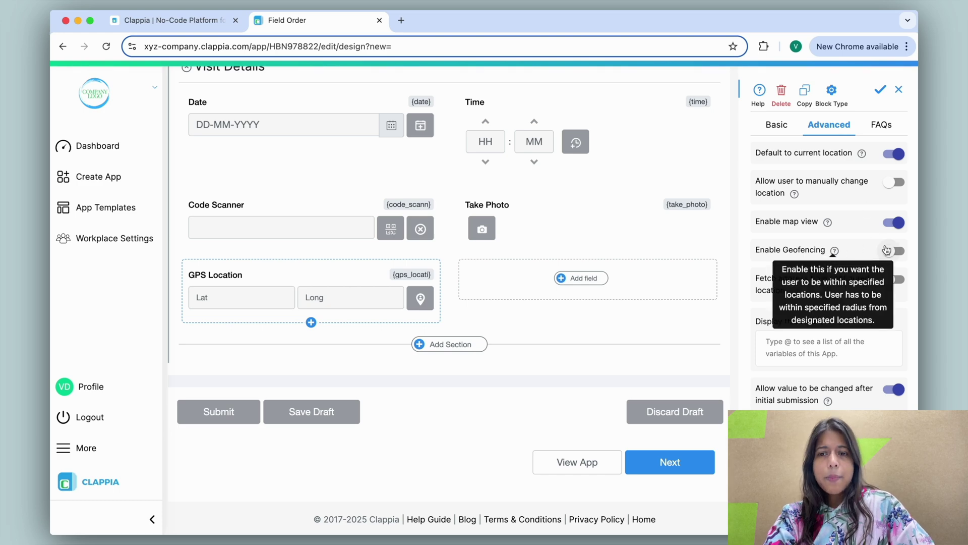
{"action": "left_click", "coordinate": [888, 252]}
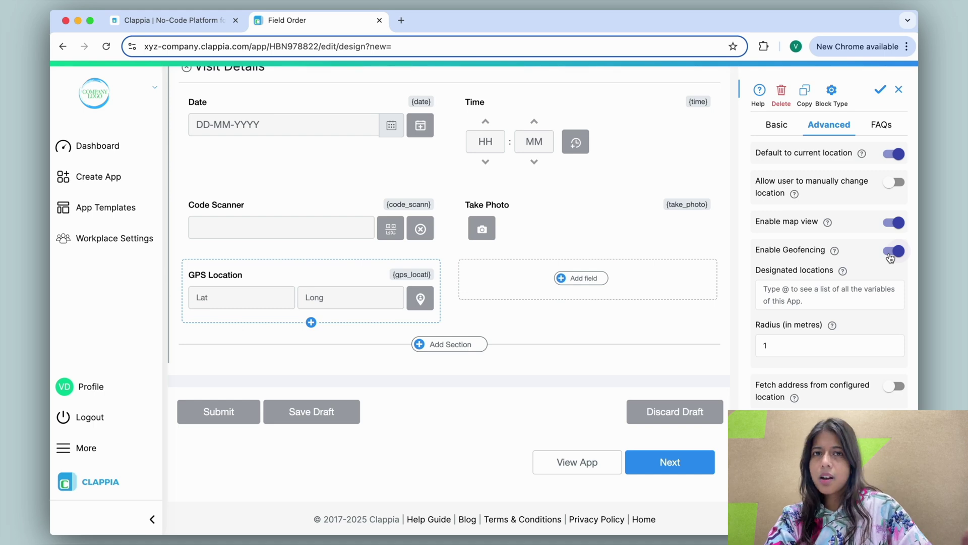
{"action": "left_click", "coordinate": [892, 253]}
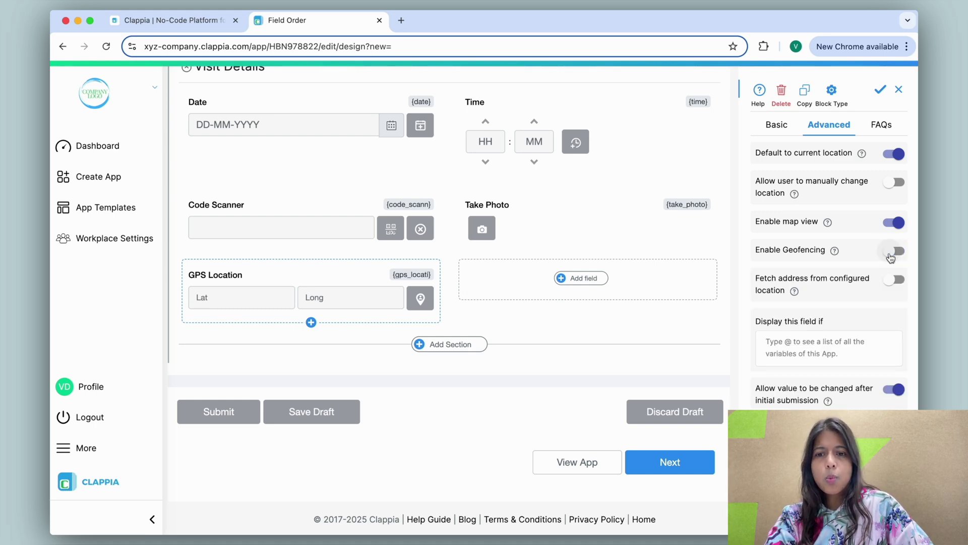
{"action": "left_click", "coordinate": [879, 91]}
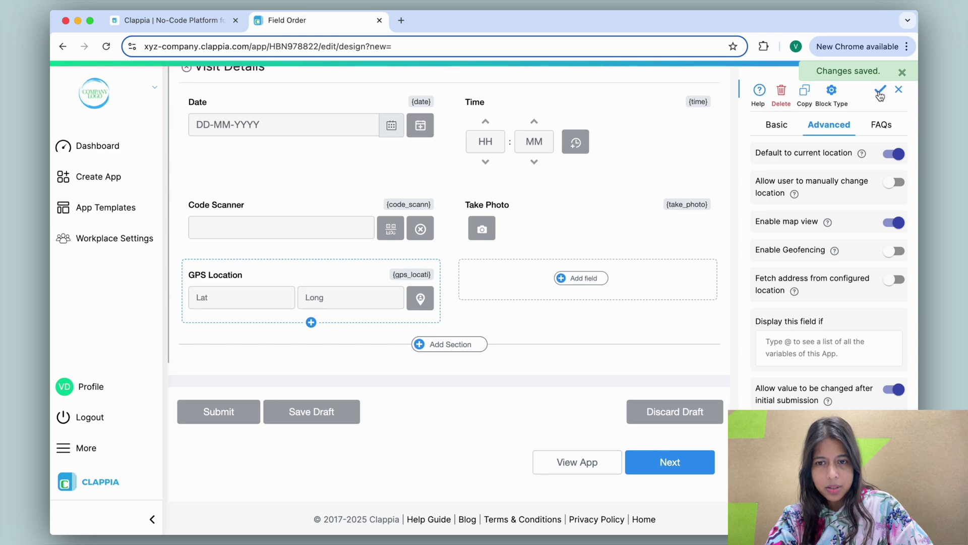
{"action": "left_click", "coordinate": [584, 277]}
- Add a Signature field beside GPS Location, then add a new section named 'Product Details'
{"action": "scroll", "coordinate": [600, 303], "scroll_direction": "down", "scroll_amount": 2}
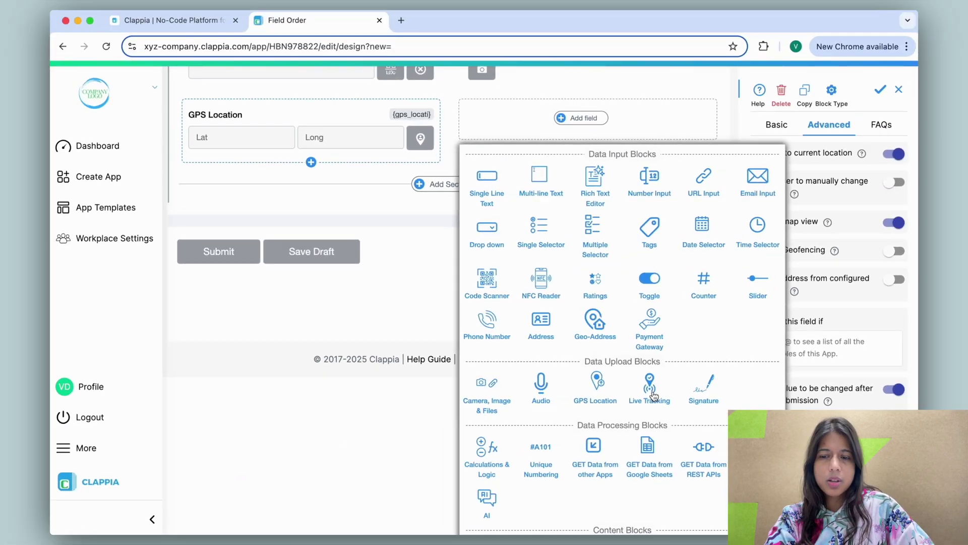
{"action": "left_click", "coordinate": [702, 389]}
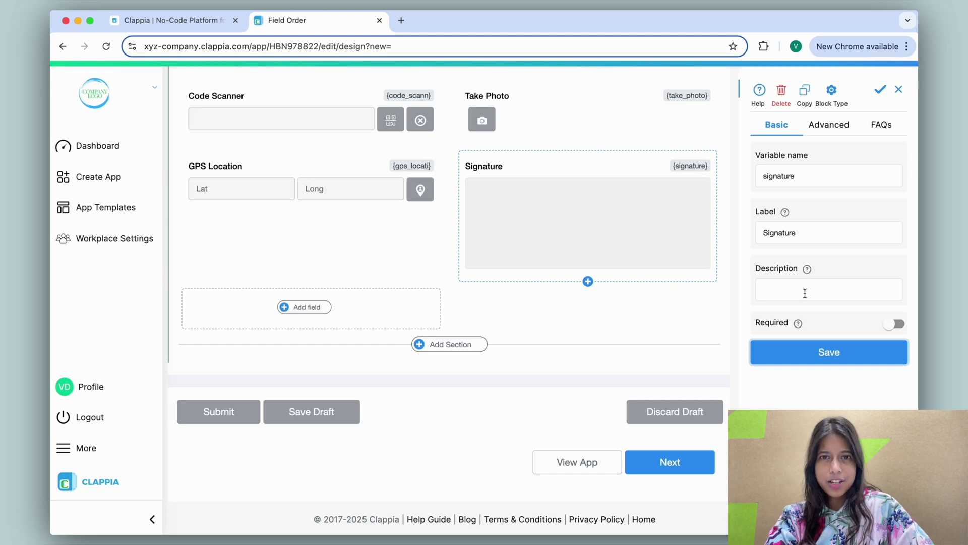
{"action": "left_click", "coordinate": [450, 344]}
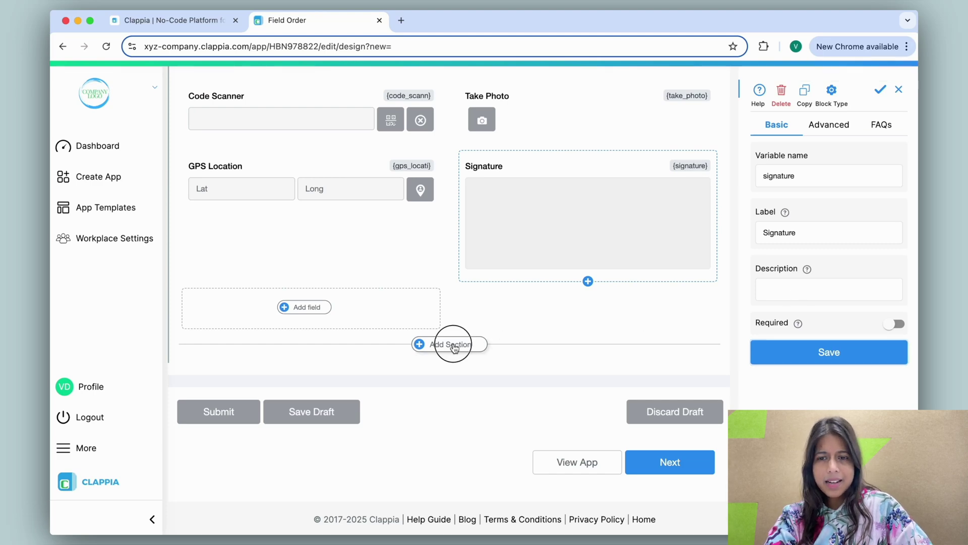
{"action": "type", "text": "Product Details"}
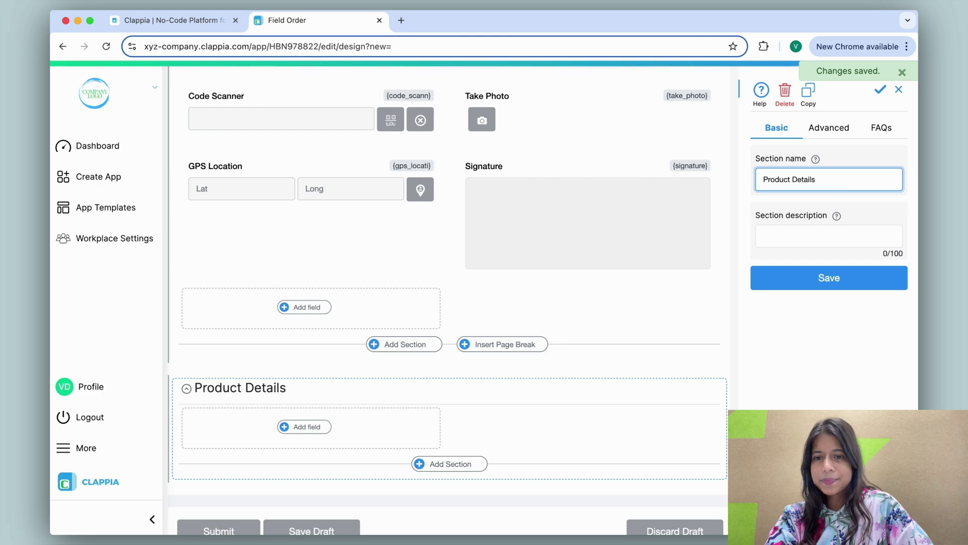
- Add single-line text fields Price and Quantity to Product Details
{"action": "left_click", "coordinate": [304, 427]}
{"action": "scroll", "coordinate": [317, 426], "scroll_direction": "down", "scroll_amount": 4}
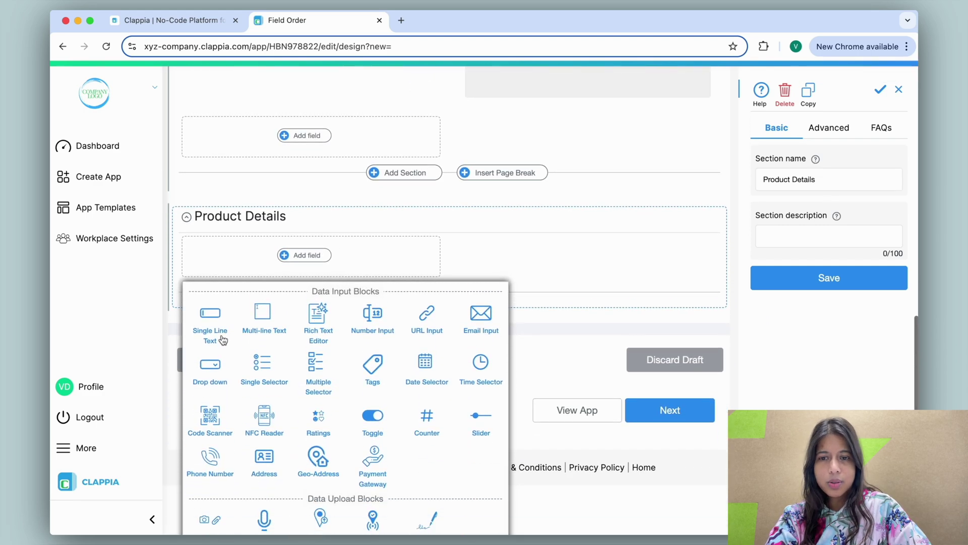
{"action": "left_click", "coordinate": [222, 341]}
{"action": "type", "text": "Price"}
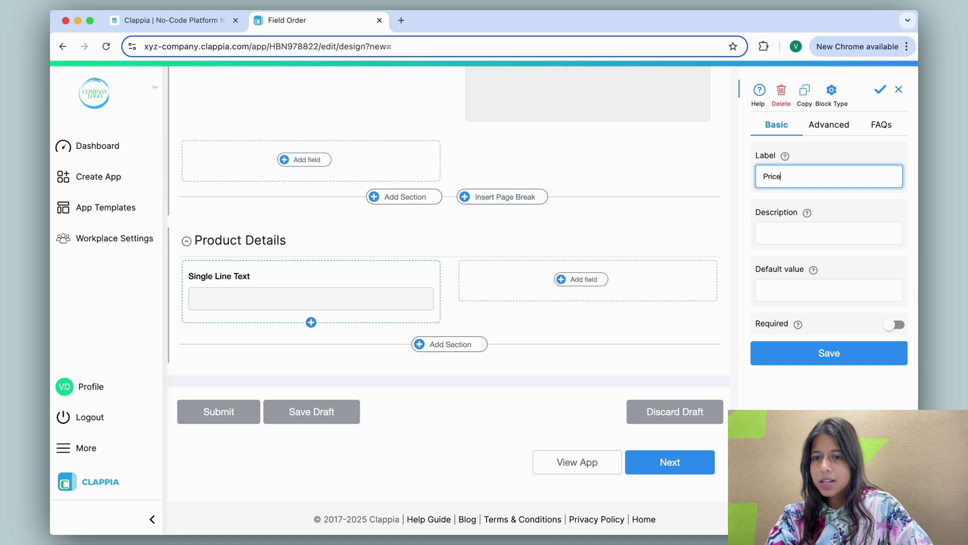
{"action": "left_click", "coordinate": [881, 357]}
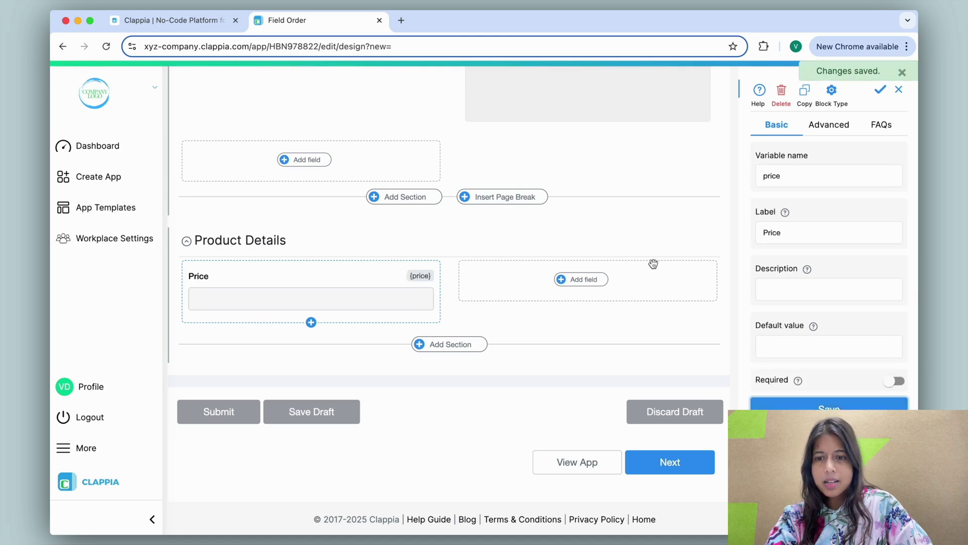
{"action": "left_click", "coordinate": [585, 280]}
{"action": "left_click", "coordinate": [480, 348]}
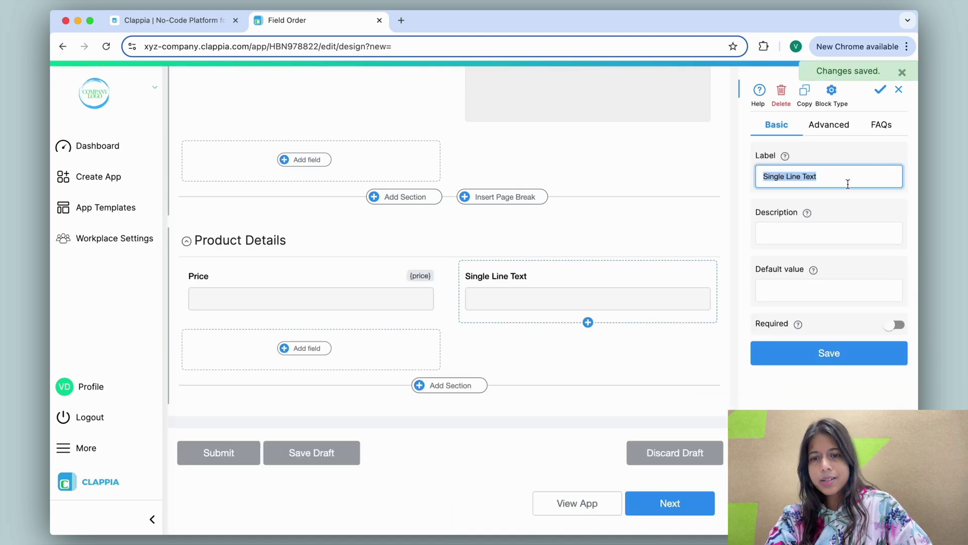
{"action": "type", "text": "Quantity"}
{"action": "left_click", "coordinate": [865, 349]}
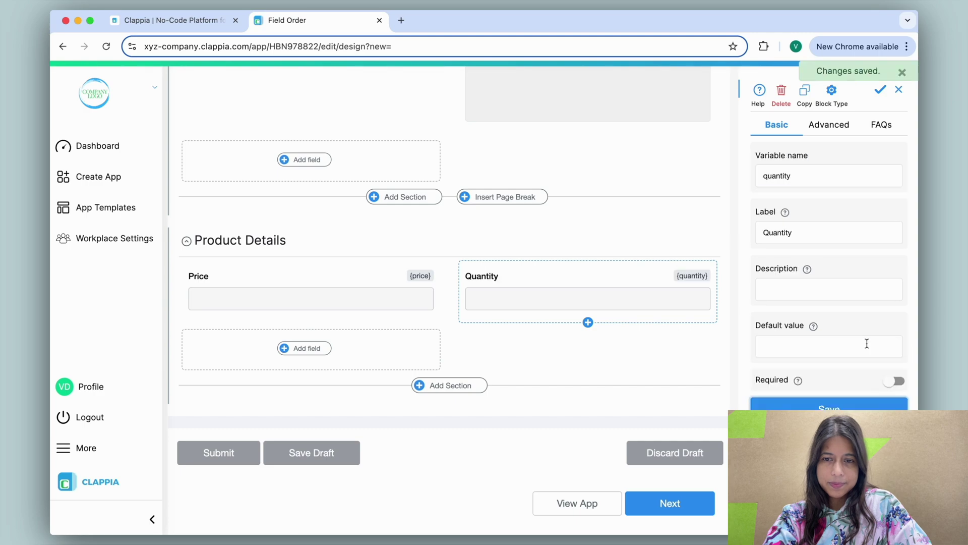
- Add a Total Price calculation field with the formula {price}*{quantity}
{"action": "left_click", "coordinate": [303, 348]}
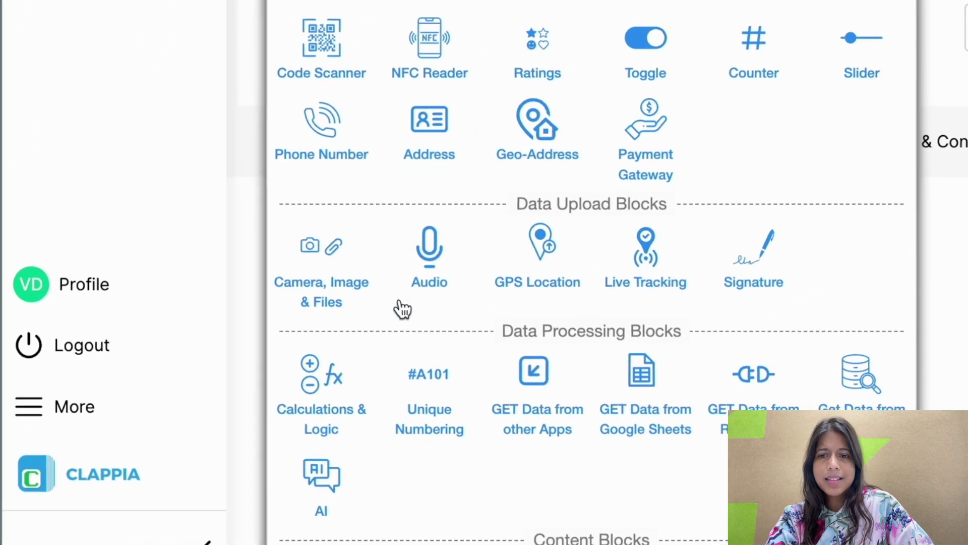
{"action": "left_click", "coordinate": [325, 410]}
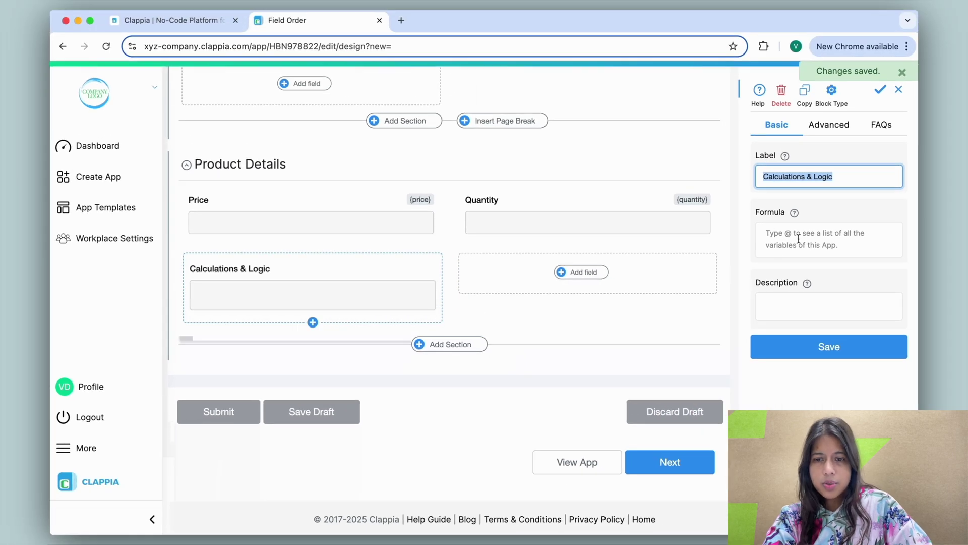
{"action": "type", "text": "Total Price"}
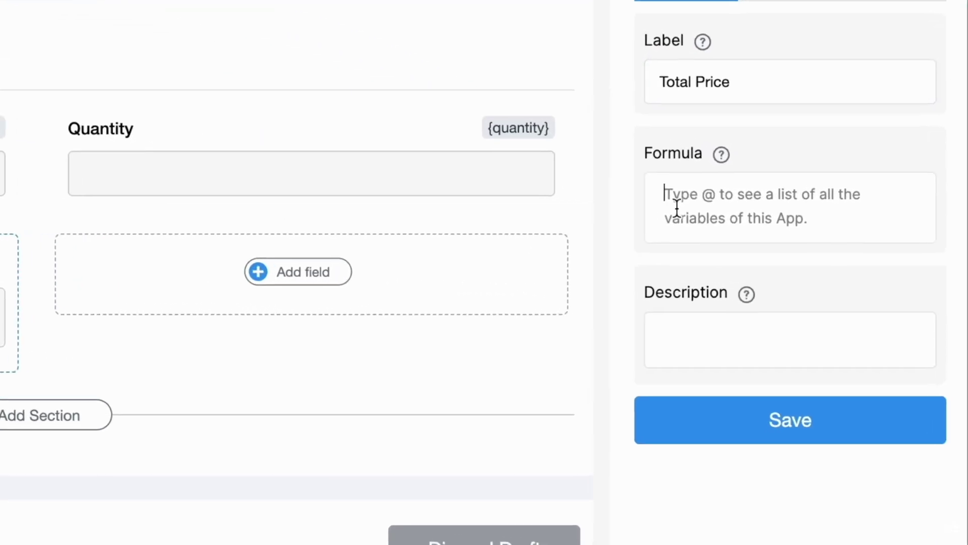
{"action": "left_click", "coordinate": [672, 207]}
{"action": "type", "text": "@"}
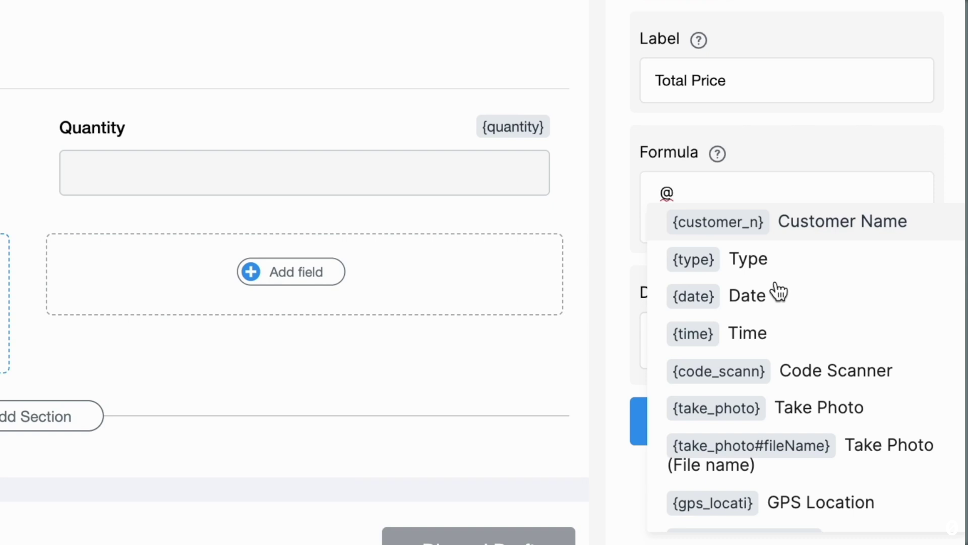
{"action": "type", "text": "pri"}
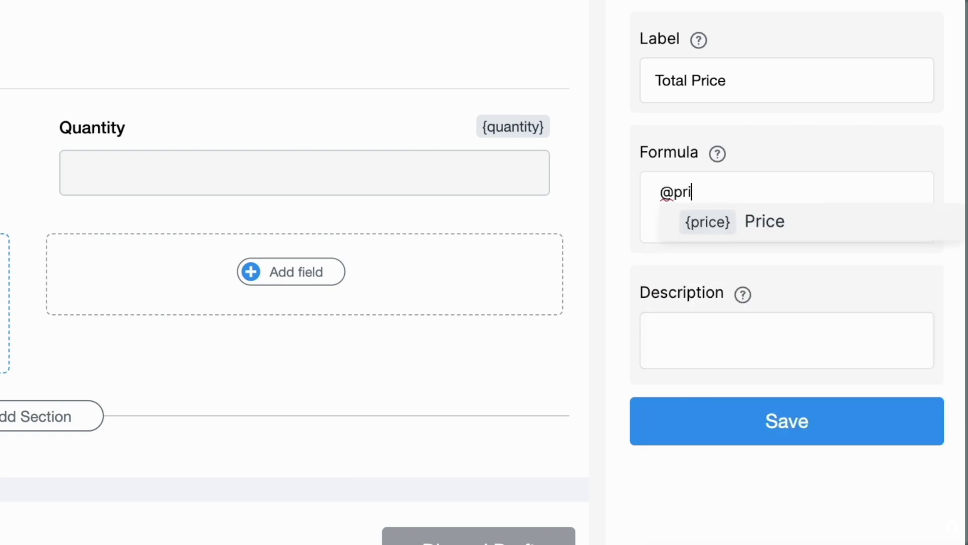
{"action": "type", "text": "ce"}
{"action": "left_click", "coordinate": [752, 229]}
{"action": "type", "text": "*"}
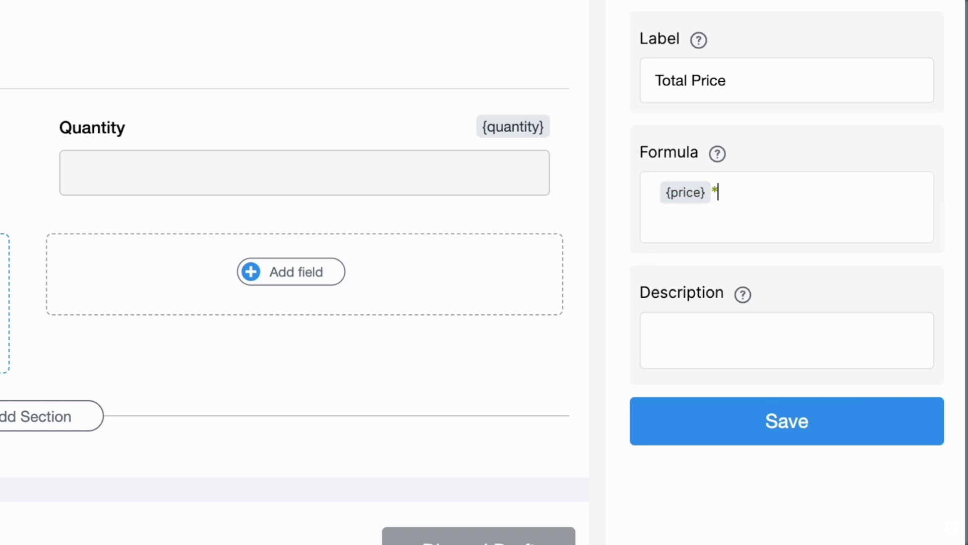
{"action": "type", "text": "@"}
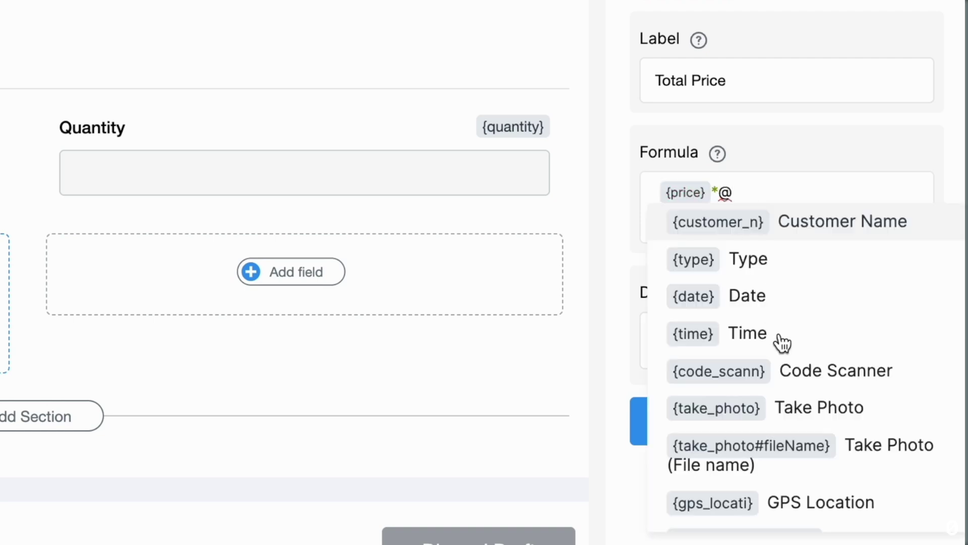
{"action": "scroll", "coordinate": [782, 342], "scroll_direction": "down", "scroll_amount": 7}
{"action": "left_click", "coordinate": [796, 399]}
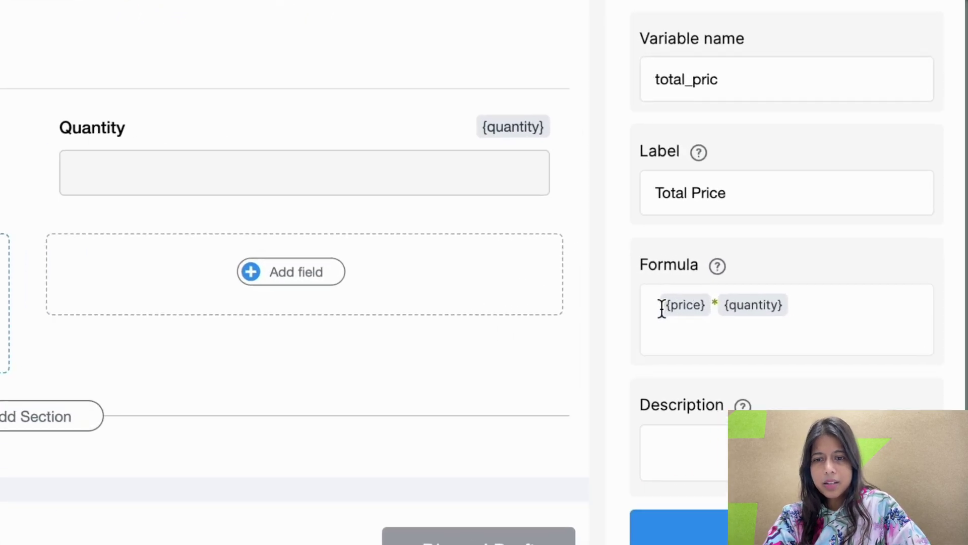
- Wrap the Total Price formula as IF({quantity}<5,1000,{price}*{quantity})
{"action": "left_click", "coordinate": [661, 307]}
{"action": "type", "text": "IF(@q"}
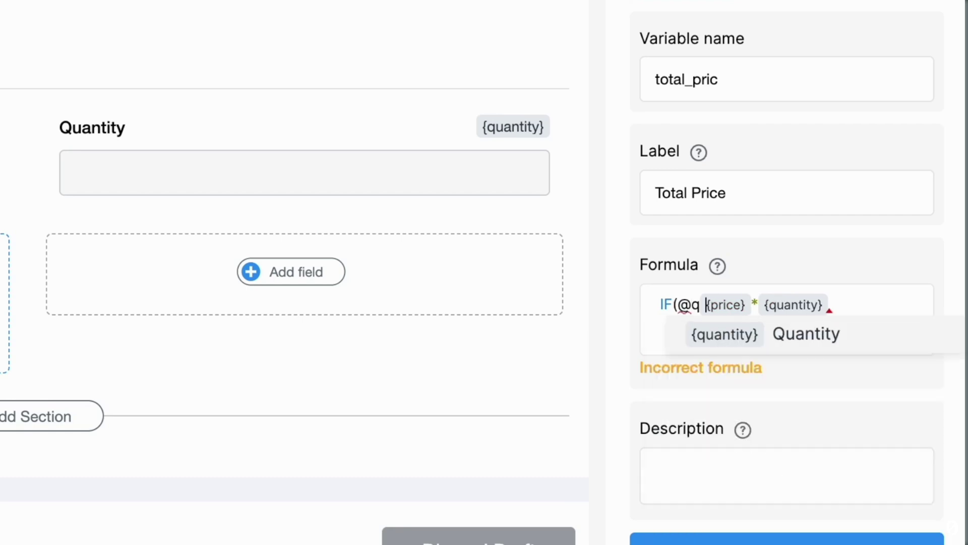
{"action": "left_click", "coordinate": [726, 339]}
{"action": "type", "text": "<5"}
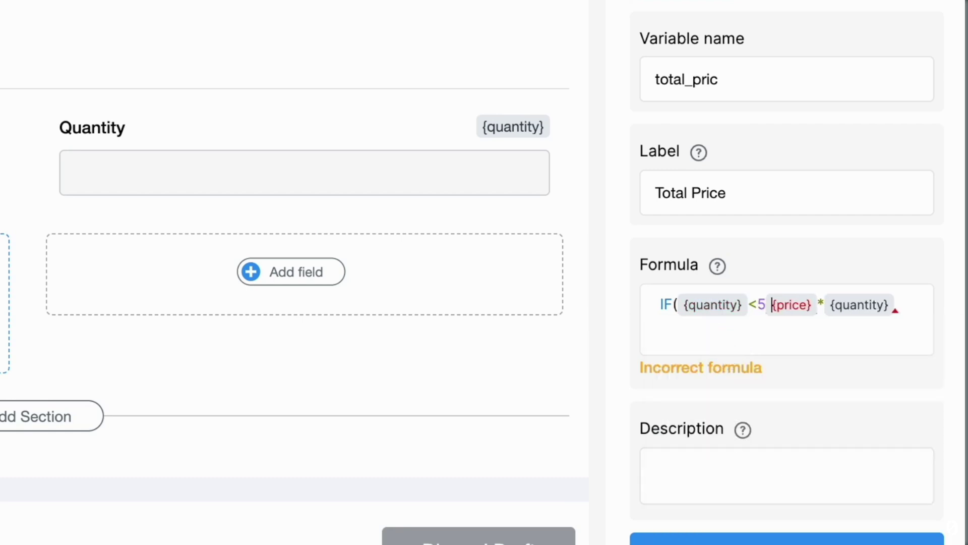
{"action": "type", "text": ",1000"}
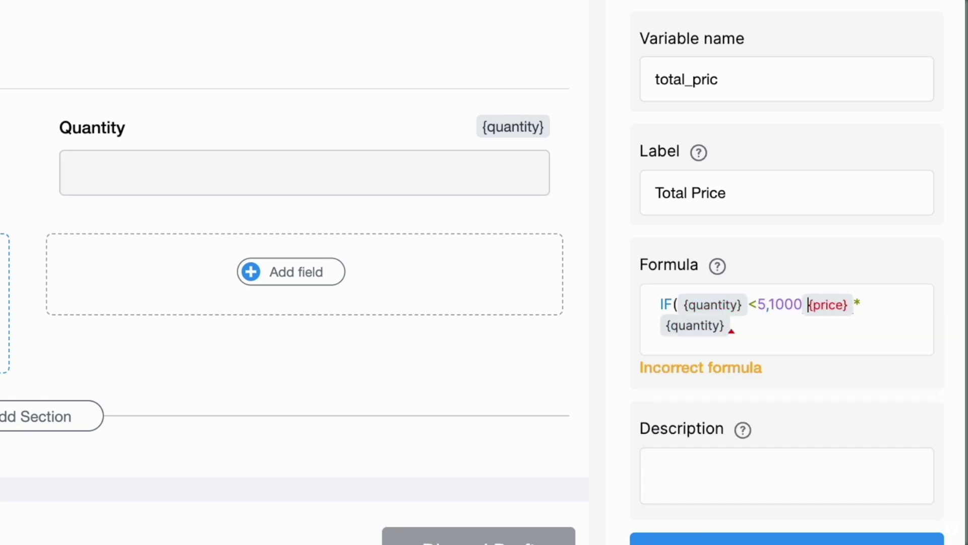
{"action": "type", "text": ","}
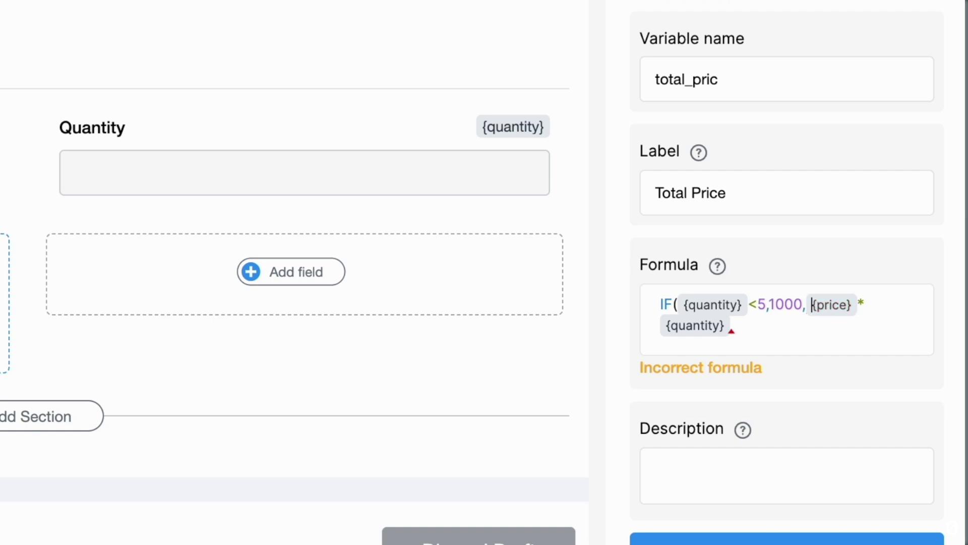
{"action": "left_click", "coordinate": [768, 326]}
{"action": "type", "text": ")"}
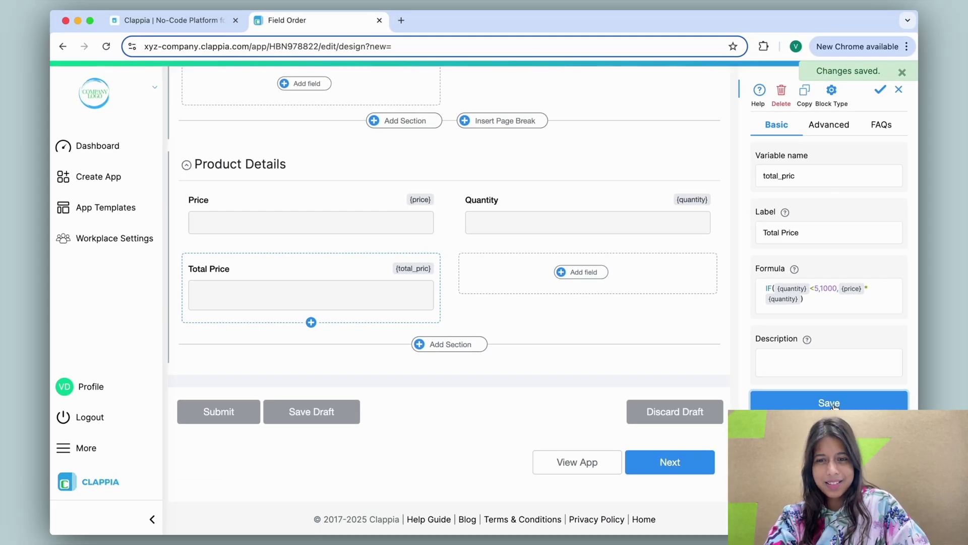
{"action": "scroll", "coordinate": [449, 277], "scroll_direction": "up", "scroll_amount": 10}
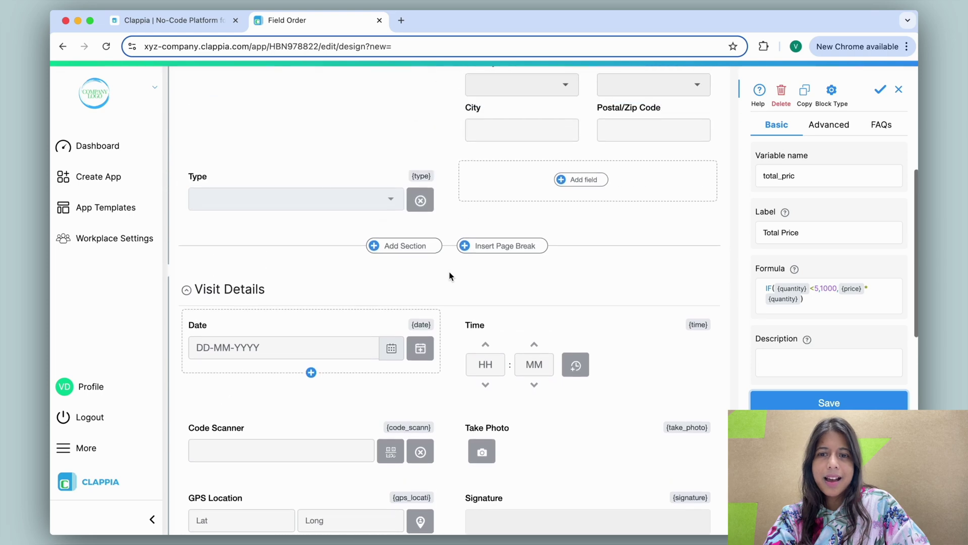
- Add a single-line text field 'GST No.' beside the Type field
{"action": "left_click", "coordinate": [355, 276]}
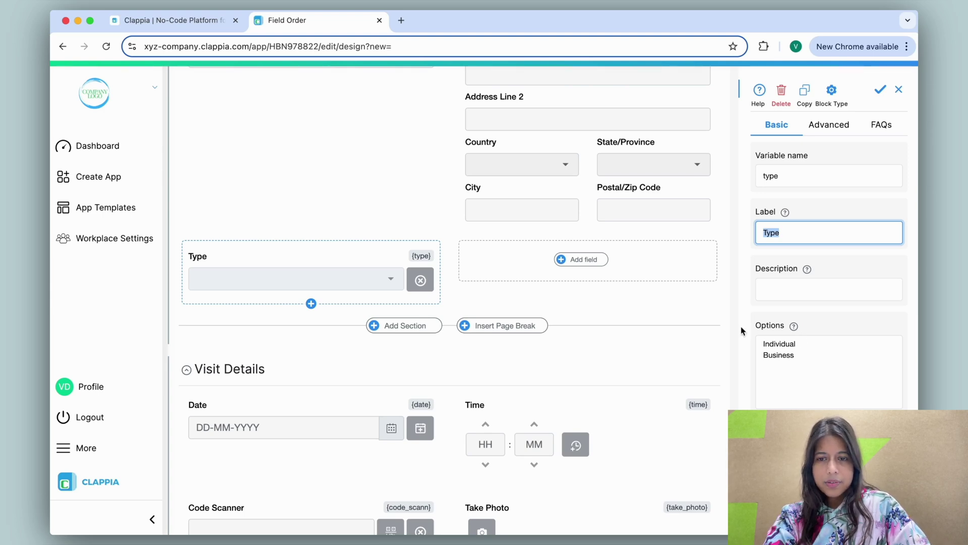
{"action": "left_click", "coordinate": [584, 259]}
{"action": "left_click", "coordinate": [492, 331]}
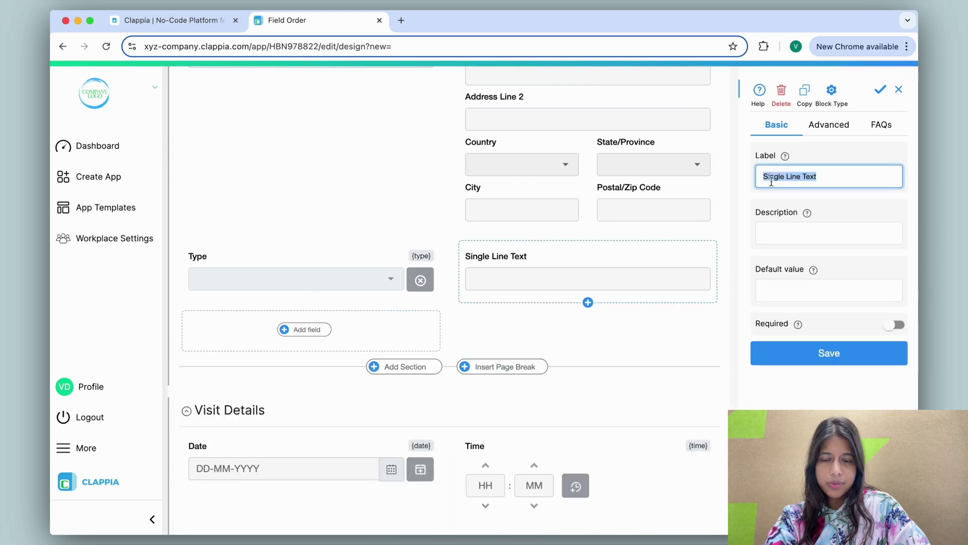
{"action": "type", "text": "GST No."}
{"action": "left_click", "coordinate": [846, 353]}
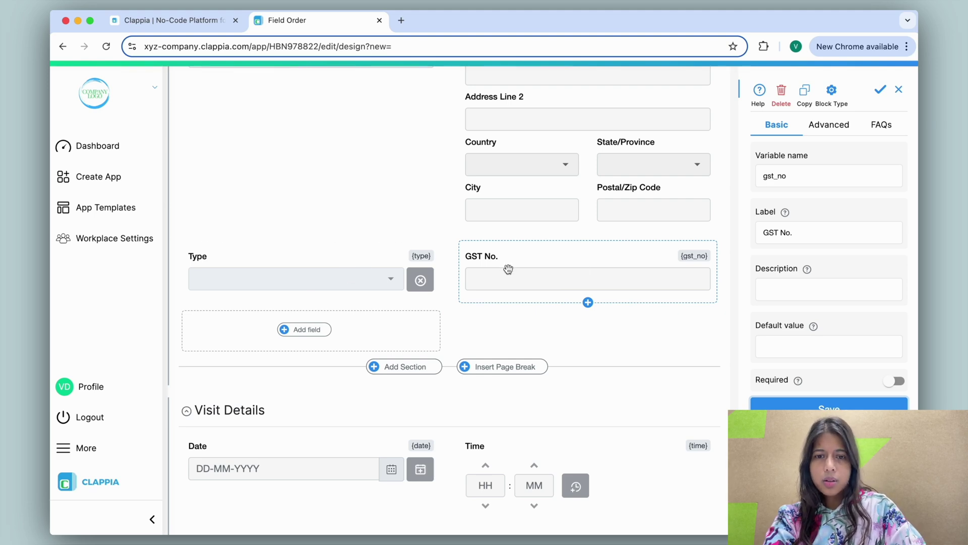
- Show GST No. only when {type}="Business" via its advanced display condition
{"action": "left_click", "coordinate": [839, 134]}
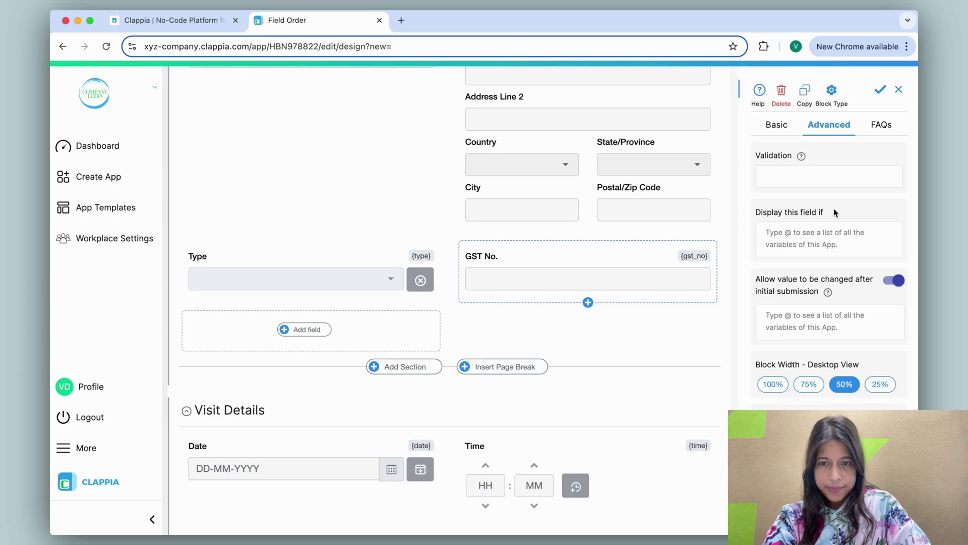
{"action": "left_click", "coordinate": [853, 235]}
{"action": "type", "text": "@"}
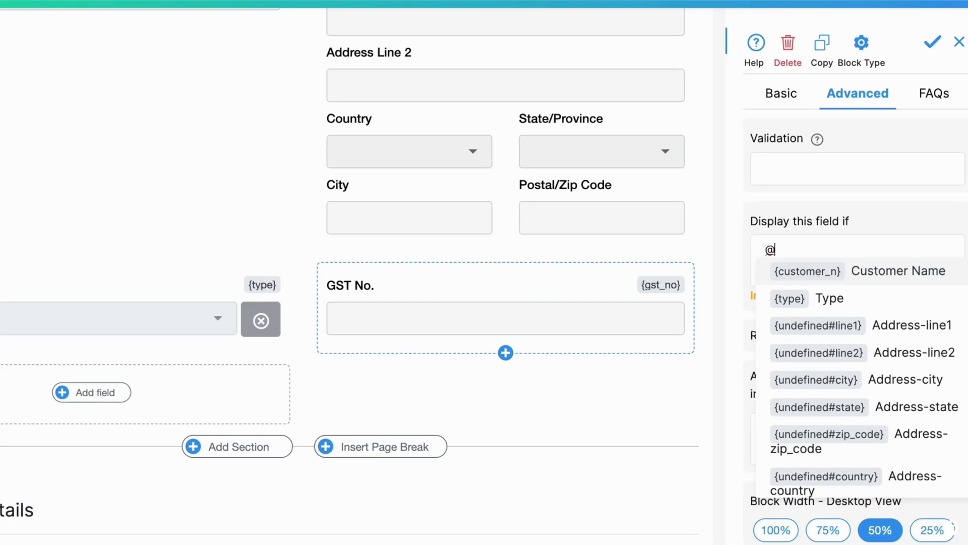
{"action": "type", "text": "typ"}
{"action": "left_click", "coordinate": [877, 281]}
{"action": "type", "text": "="}
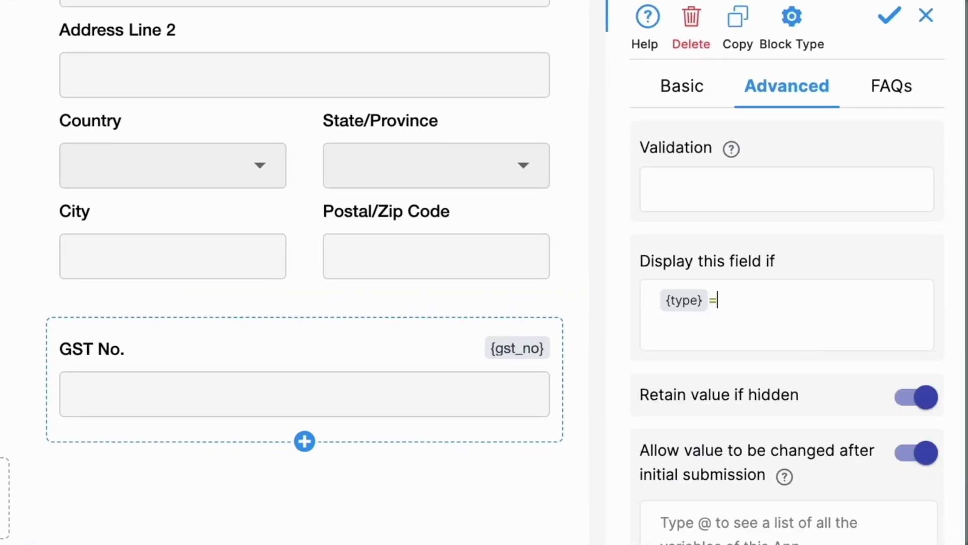
{"action": "type", "text": "\"Business"}
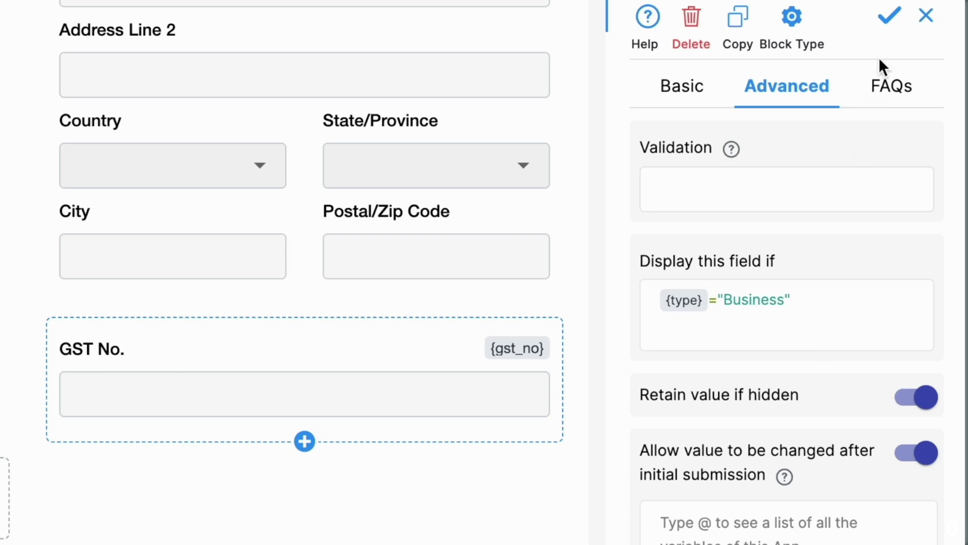
{"action": "left_click", "coordinate": [889, 17]}
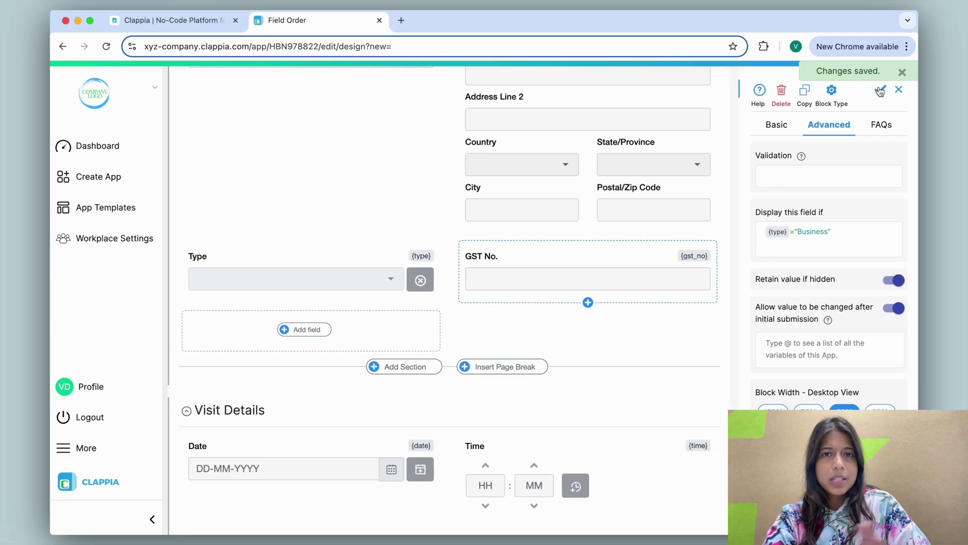
{"action": "scroll", "coordinate": [446, 237], "scroll_direction": "down", "scroll_amount": 15}
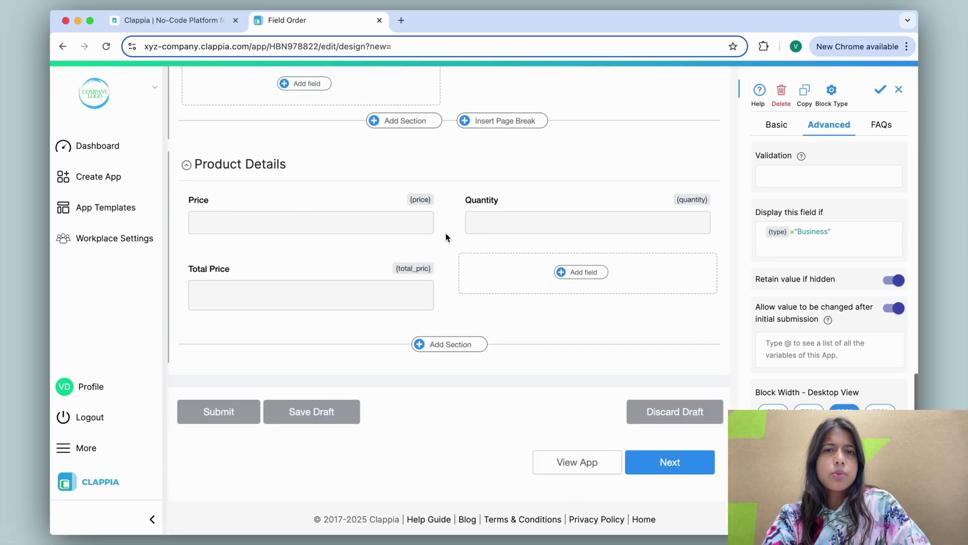
{"action": "left_click", "coordinate": [580, 273]}
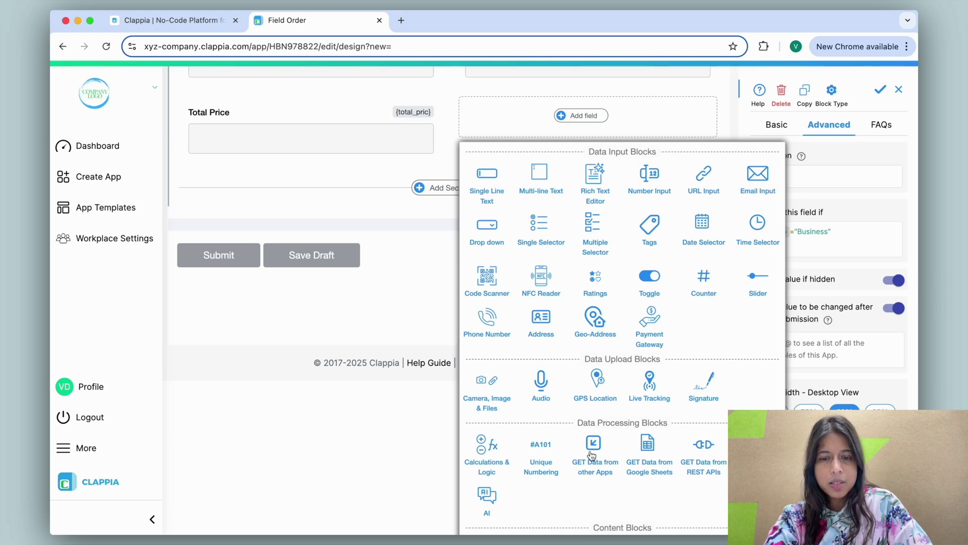
- Add a GET Data from other Apps field, then duplicate the tab to open Product MIS
{"action": "left_click", "coordinate": [592, 453]}
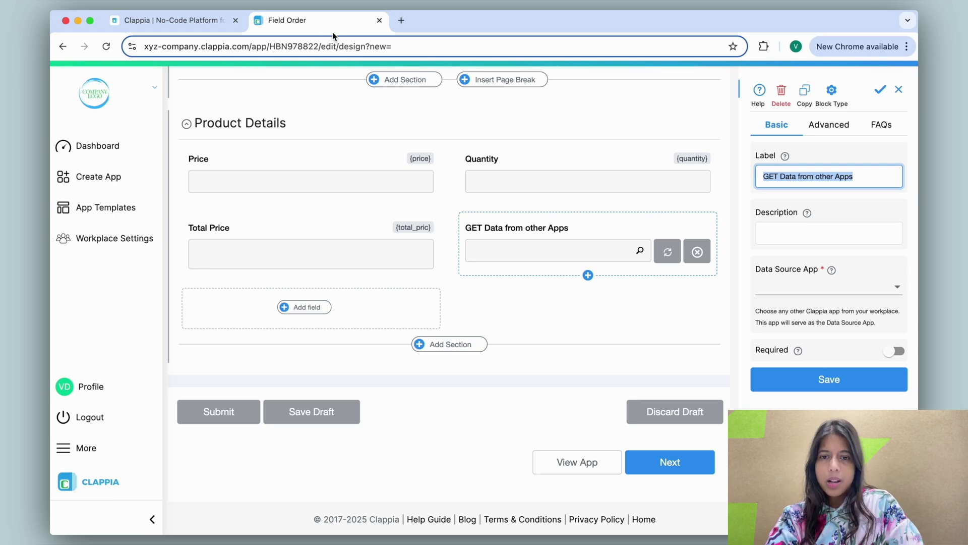
{"action": "right_click", "coordinate": [330, 19]}
{"action": "left_click", "coordinate": [363, 94]}
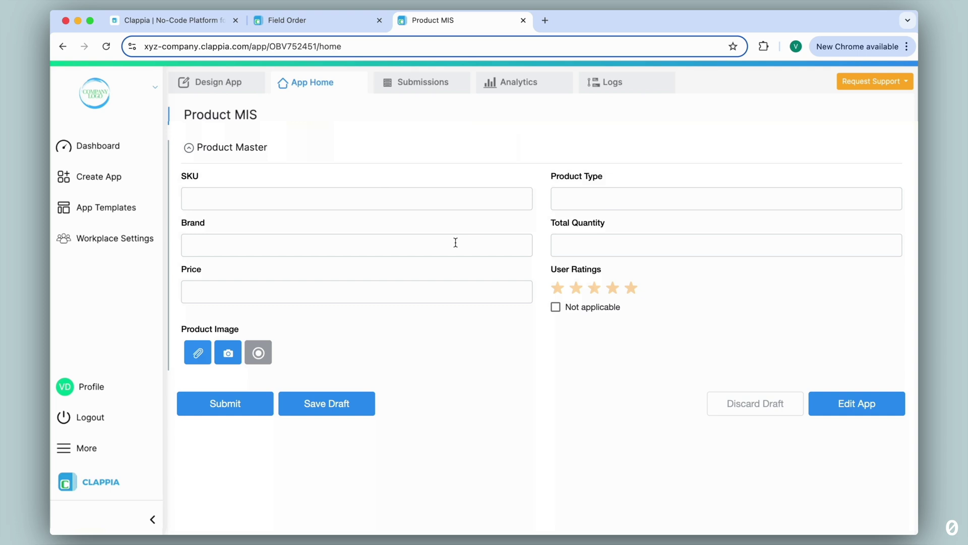
- Check the four product records in Product MIS Submissions, then return to the Field Order designer
{"action": "left_click", "coordinate": [426, 84]}
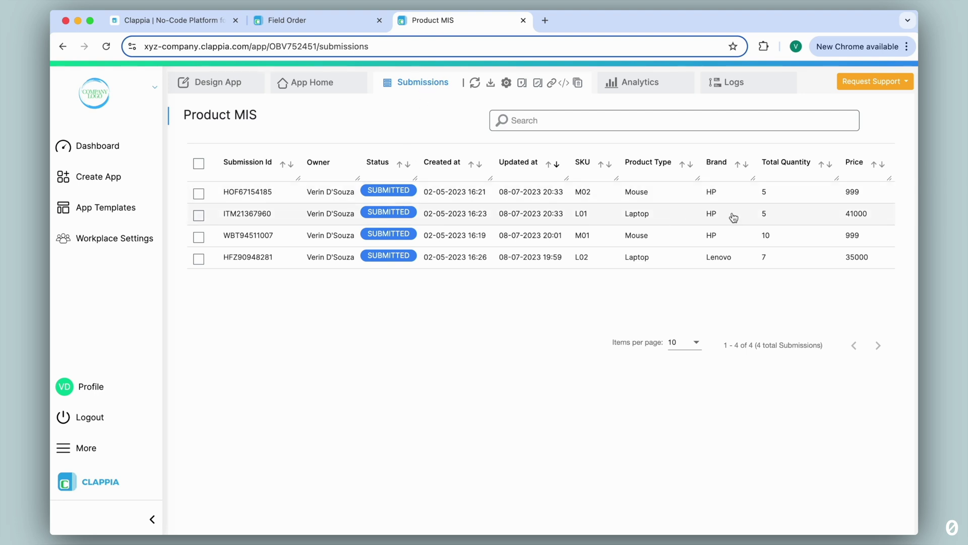
{"action": "left_click", "coordinate": [331, 28]}
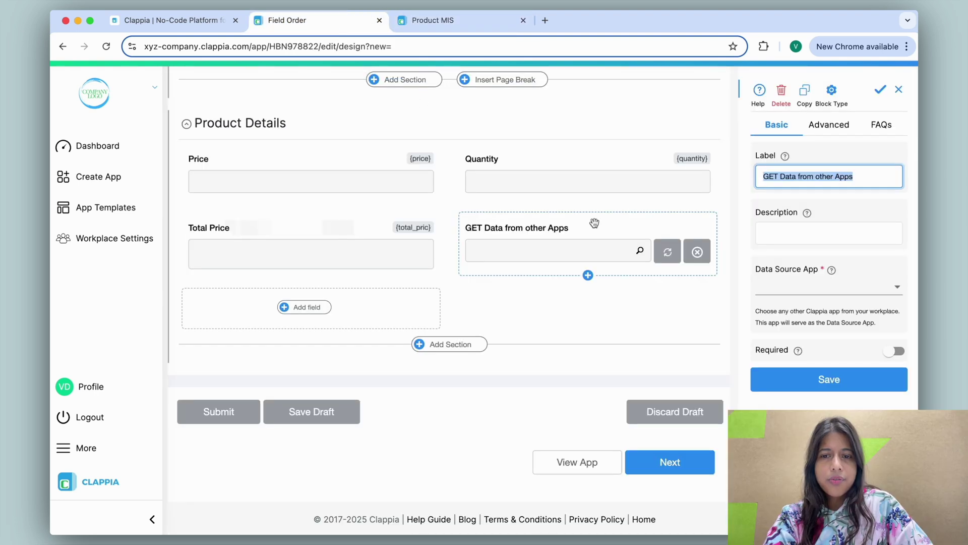
- Name the lookup Find Product, sourcing Product MIS with SKU and Brand as selection fields
{"action": "type", "text": "Find Product"}
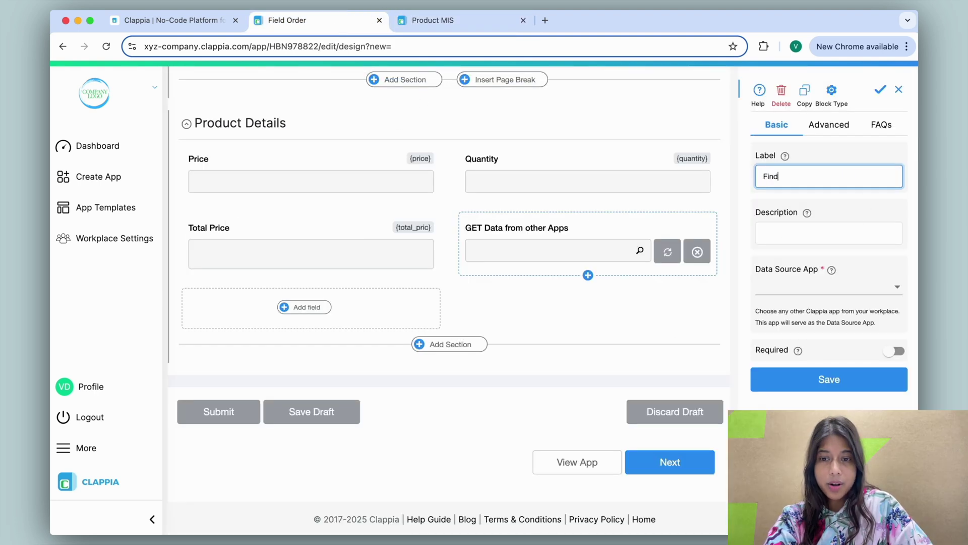
{"action": "left_click", "coordinate": [862, 292]}
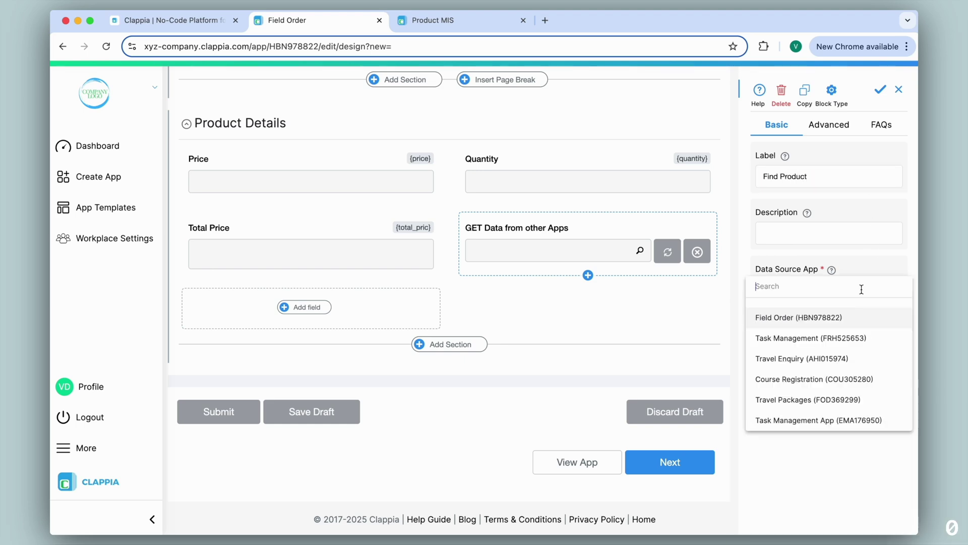
{"action": "type", "text": "mis"}
{"action": "left_click", "coordinate": [802, 399]}
{"action": "left_click", "coordinate": [795, 372]}
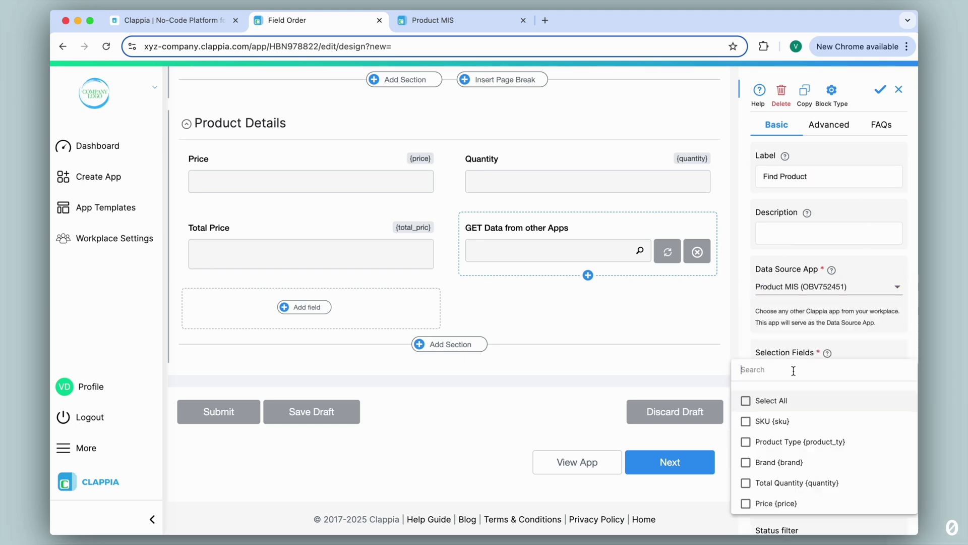
{"action": "left_click", "coordinate": [746, 421]}
{"action": "left_click", "coordinate": [745, 462]}
{"action": "left_click", "coordinate": [806, 371]}
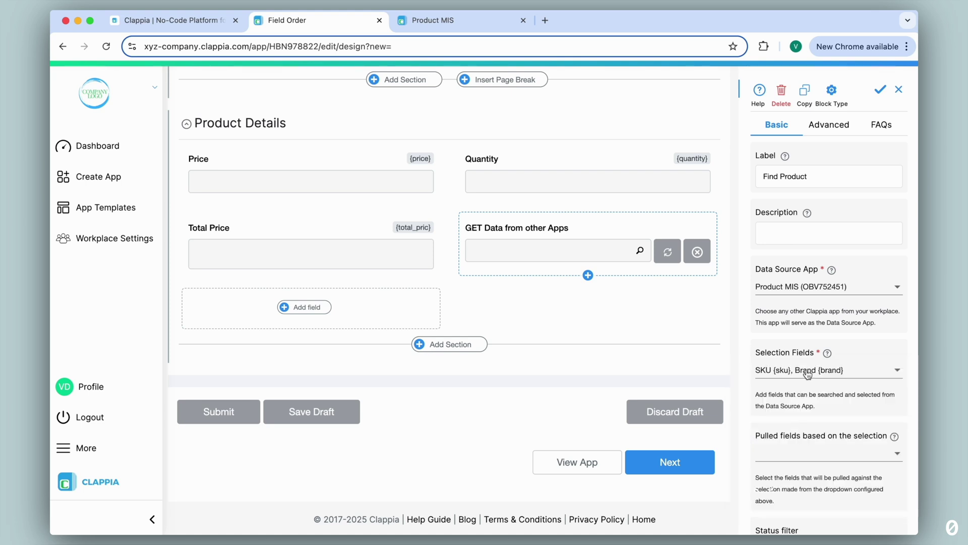
- Pull in Product Type, Brand, Total Quantity, Price and User Ratings, then save the block
{"action": "scroll", "coordinate": [807, 371], "scroll_direction": "down", "scroll_amount": 5}
{"action": "left_click", "coordinate": [796, 170]}
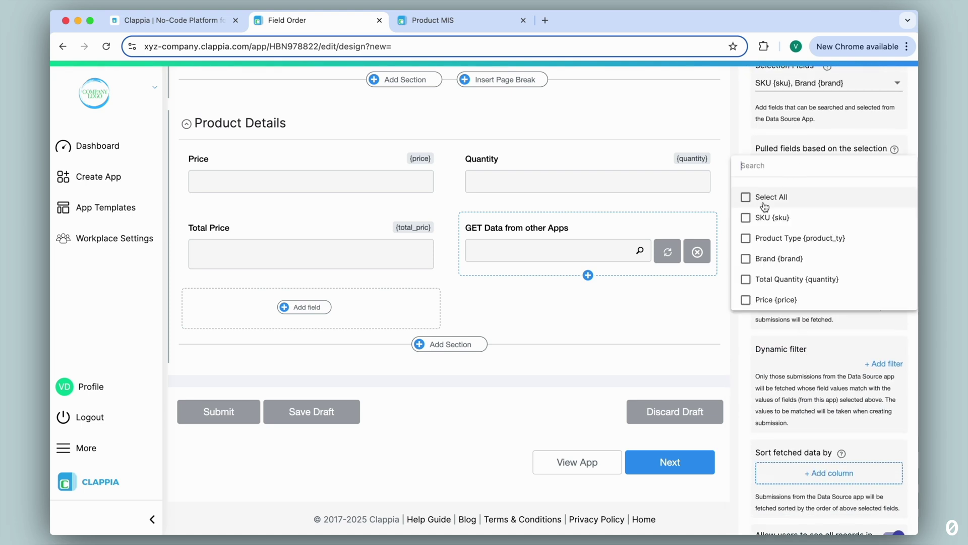
{"action": "left_click", "coordinate": [746, 238]}
{"action": "left_click", "coordinate": [745, 258]}
{"action": "left_click", "coordinate": [746, 279]}
{"action": "left_click", "coordinate": [745, 300]}
{"action": "scroll", "coordinate": [748, 281], "scroll_direction": "down", "scroll_amount": 1}
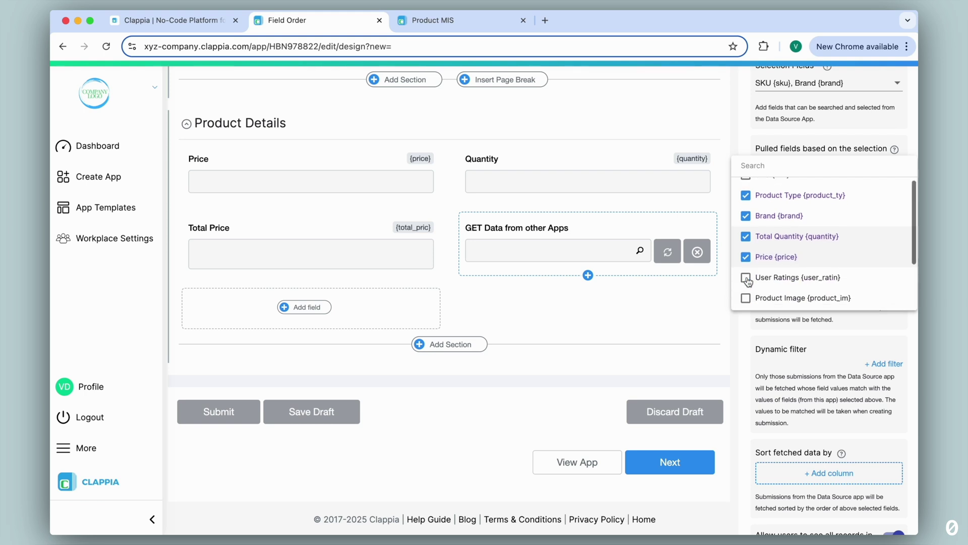
{"action": "scroll", "coordinate": [748, 281], "scroll_direction": "down", "scroll_amount": 1}
{"action": "left_click", "coordinate": [746, 247]}
{"action": "key", "text": "Escape"}
{"action": "scroll", "coordinate": [810, 179], "scroll_direction": "down", "scroll_amount": 2}
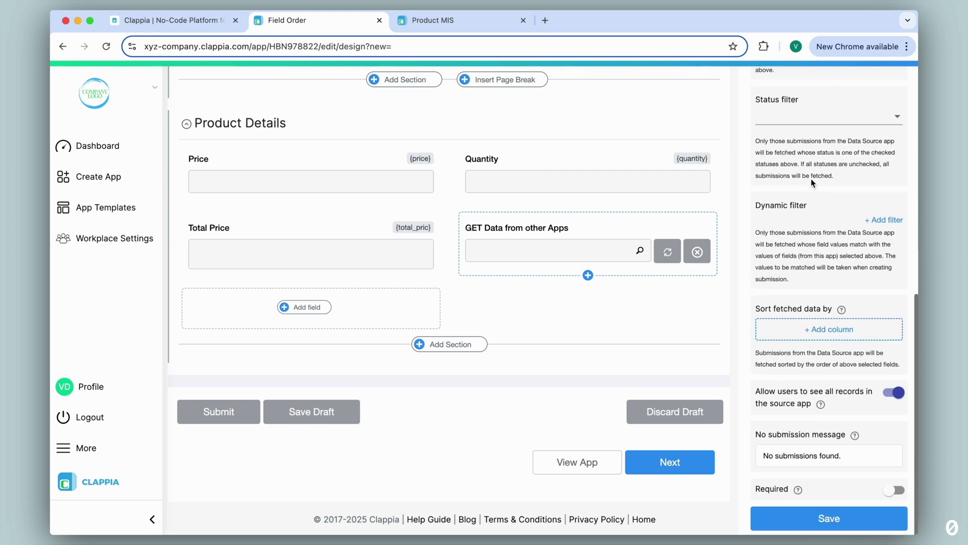
{"action": "left_click", "coordinate": [811, 519]}
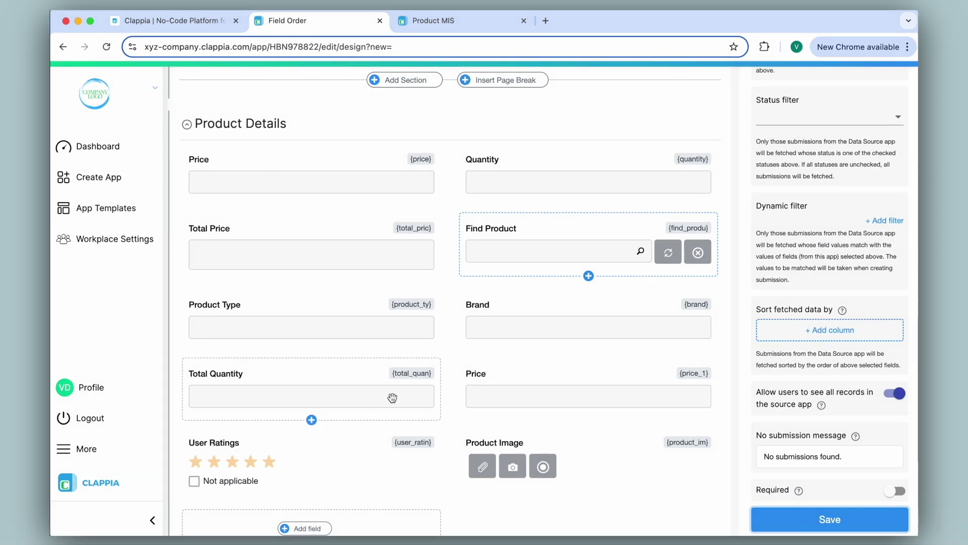
{"action": "scroll", "coordinate": [391, 395], "scroll_direction": "down", "scroll_amount": 3}
- Add a Button block with Open Clappia App as its click action
{"action": "left_click", "coordinate": [305, 404]}
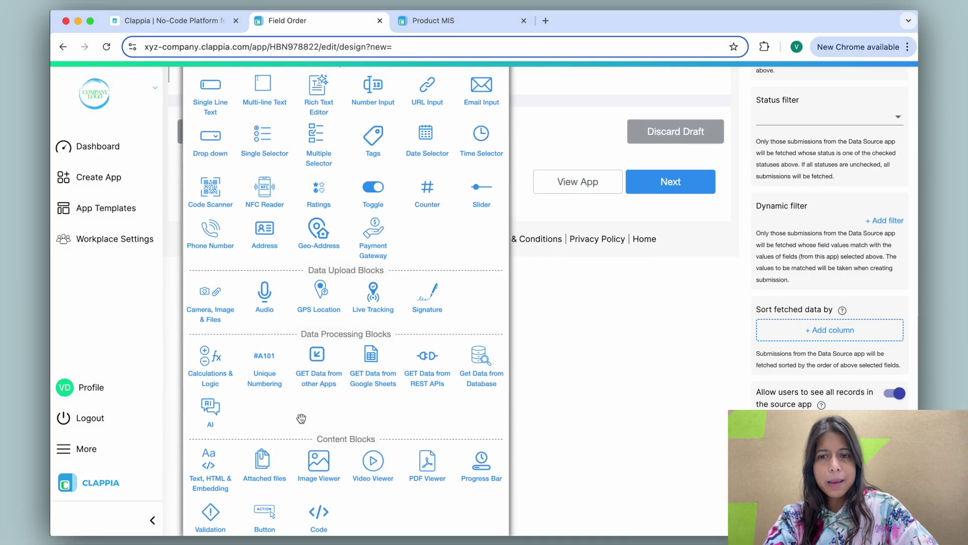
{"action": "left_click", "coordinate": [264, 507]}
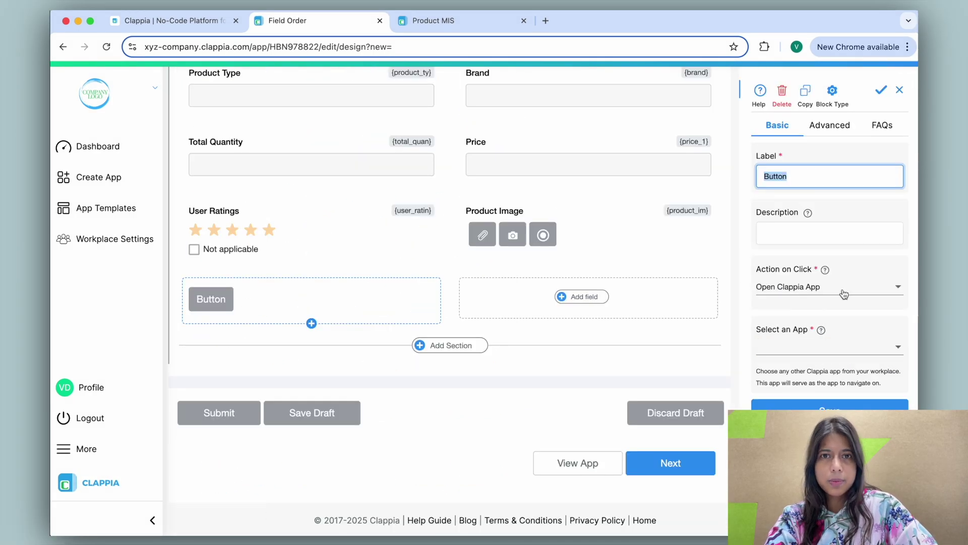
{"action": "left_click", "coordinate": [780, 293]}
{"action": "left_click", "coordinate": [828, 303]}
- Add a Get Data from AI block using OpenAI with the gpt-4 model
{"action": "left_click", "coordinate": [584, 296]}
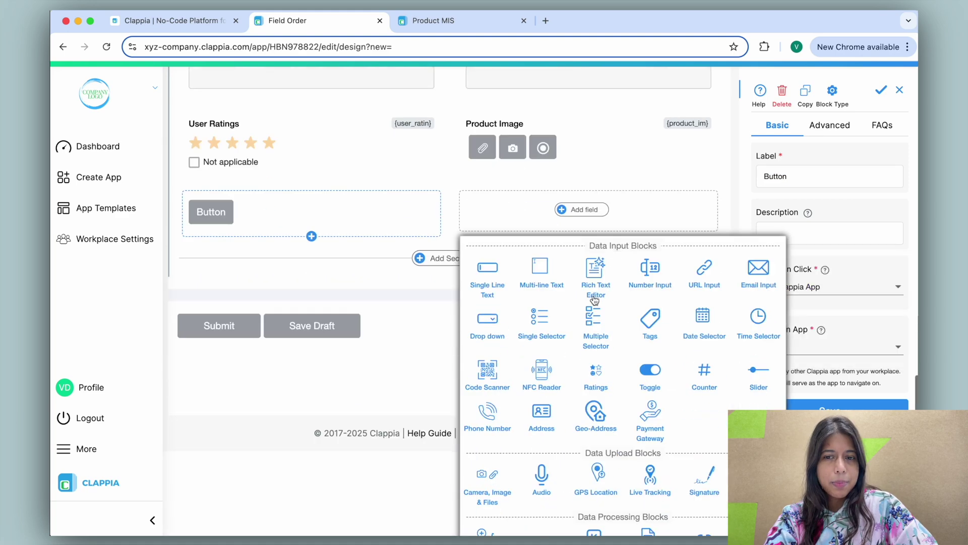
{"action": "scroll", "coordinate": [555, 353], "scroll_direction": "down", "scroll_amount": 3}
{"action": "left_click", "coordinate": [497, 396]}
{"action": "left_click", "coordinate": [780, 230]}
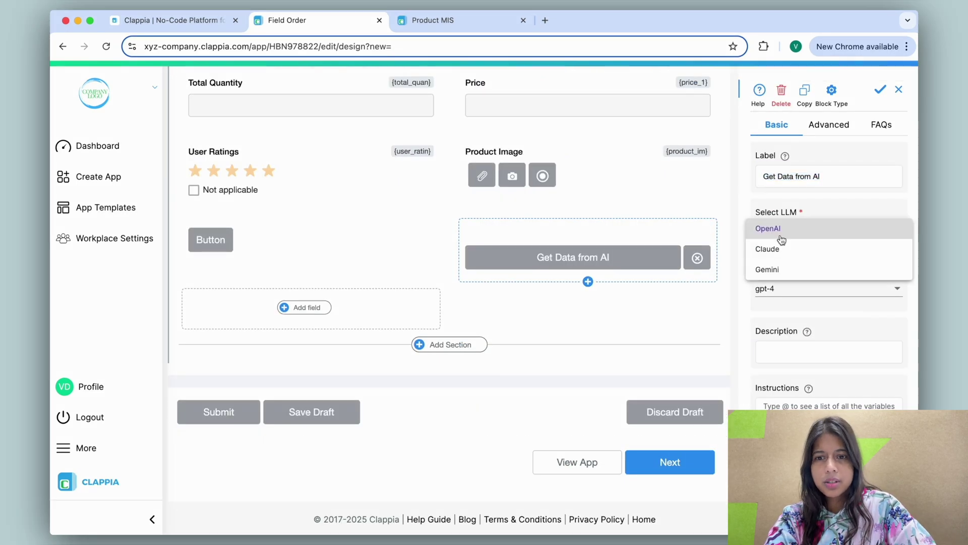
{"action": "left_click", "coordinate": [757, 225]}
{"action": "left_click", "coordinate": [780, 289]}
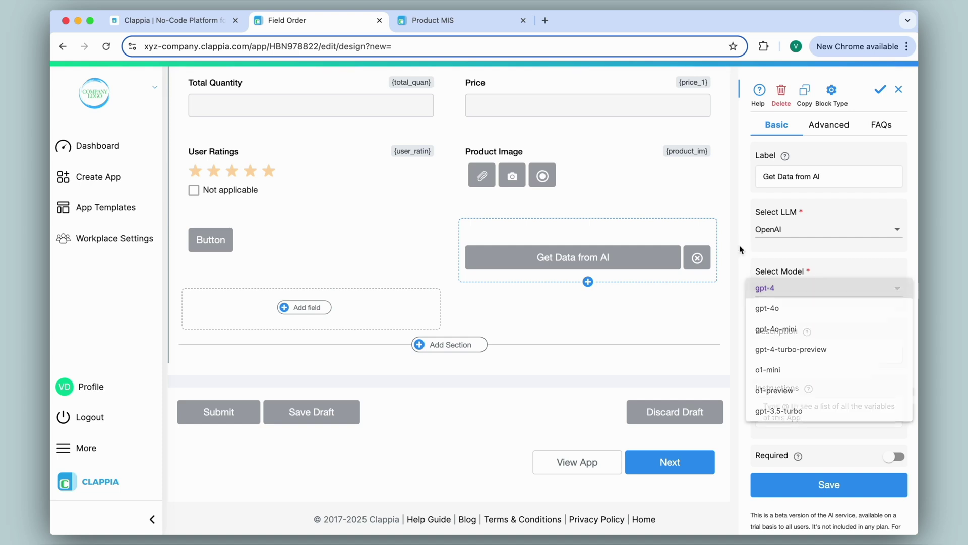
{"action": "left_click", "coordinate": [769, 287]}
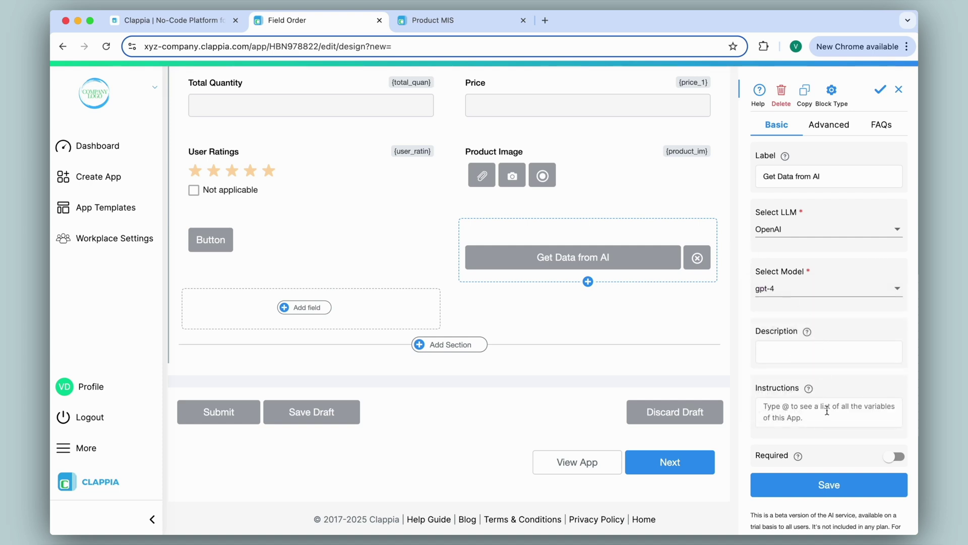
- Add a Code block below the AI field
{"action": "left_click", "coordinate": [317, 307]}
{"action": "scroll", "coordinate": [317, 307], "scroll_direction": "down", "scroll_amount": 4}
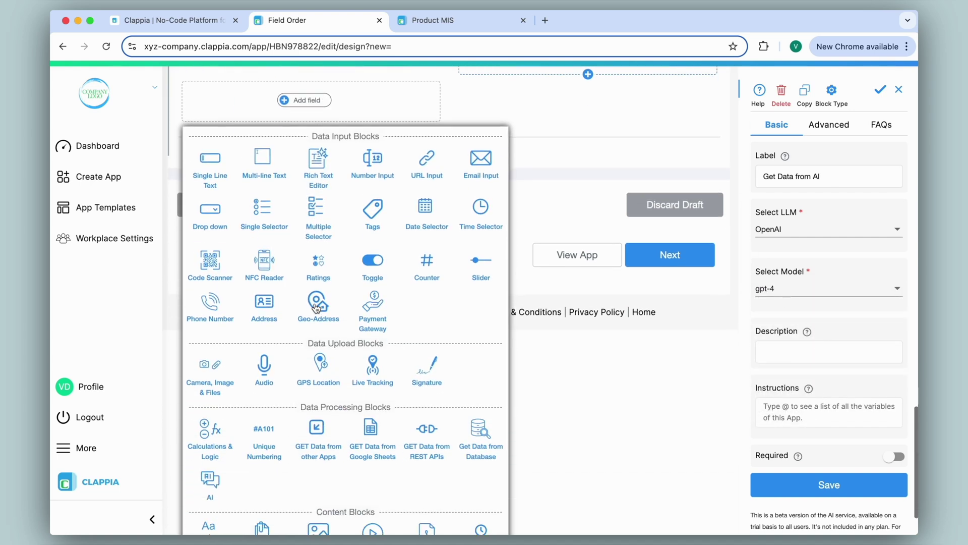
{"action": "scroll", "coordinate": [317, 308], "scroll_direction": "down", "scroll_amount": 3}
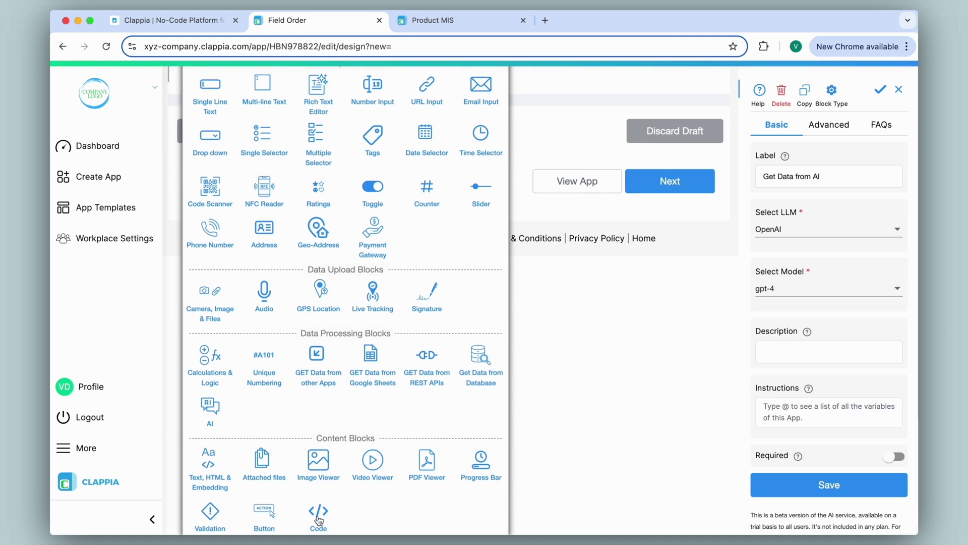
{"action": "left_click", "coordinate": [318, 514]}
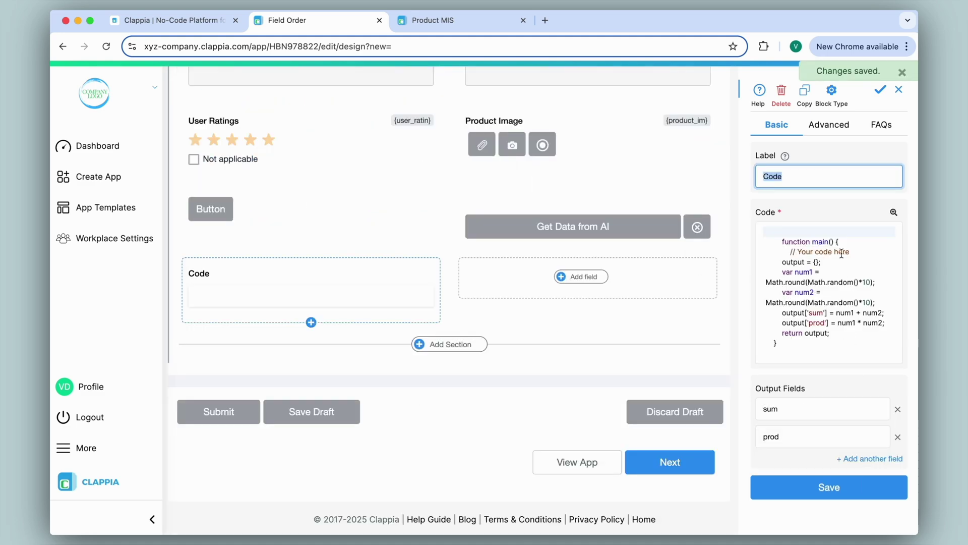
{"action": "scroll", "coordinate": [455, 385], "scroll_direction": "up", "scroll_amount": 10}
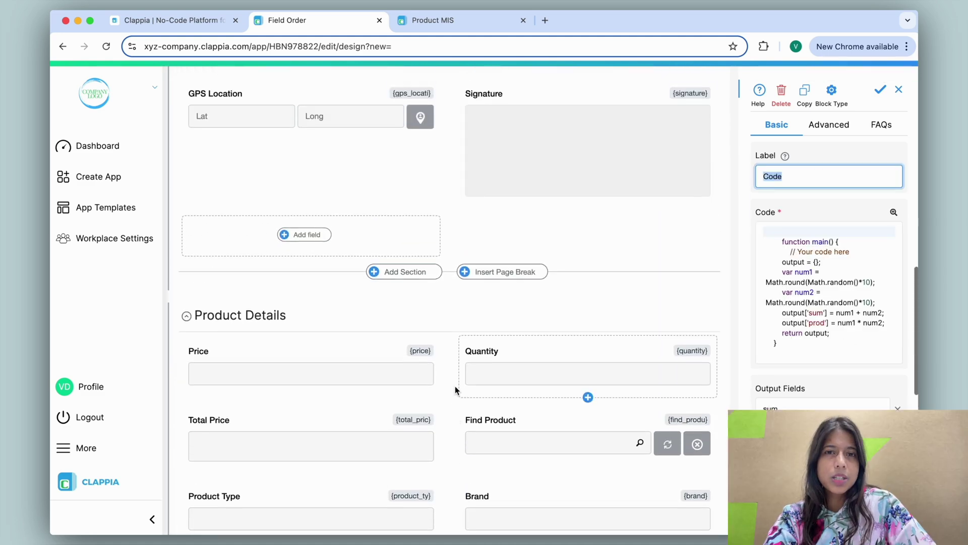
{"action": "scroll", "coordinate": [455, 389], "scroll_direction": "up", "scroll_amount": 15}
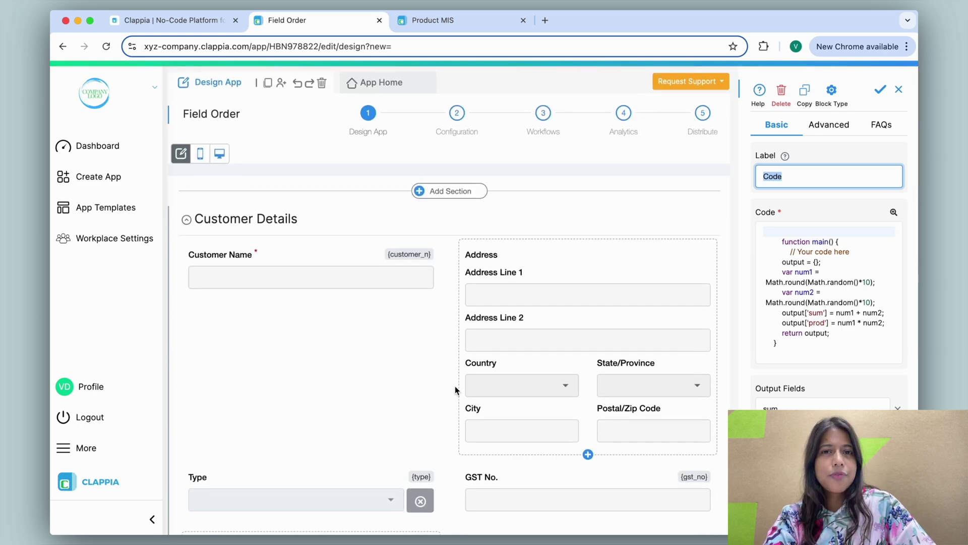
- Add Approved (green) and Rejected statuses to the Field Order submission statuses and save
{"action": "left_click", "coordinate": [457, 130]}
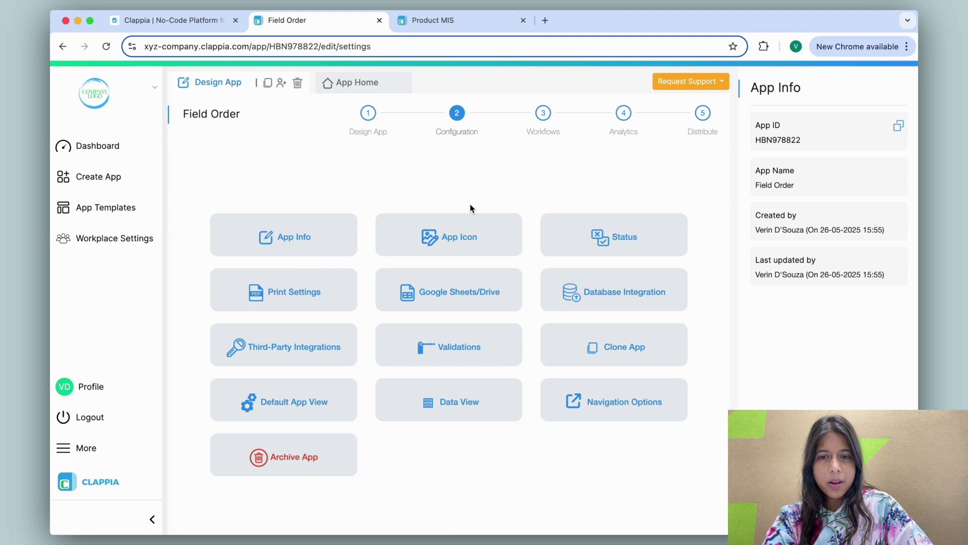
{"action": "left_click", "coordinate": [465, 240]}
{"action": "left_click", "coordinate": [633, 243]}
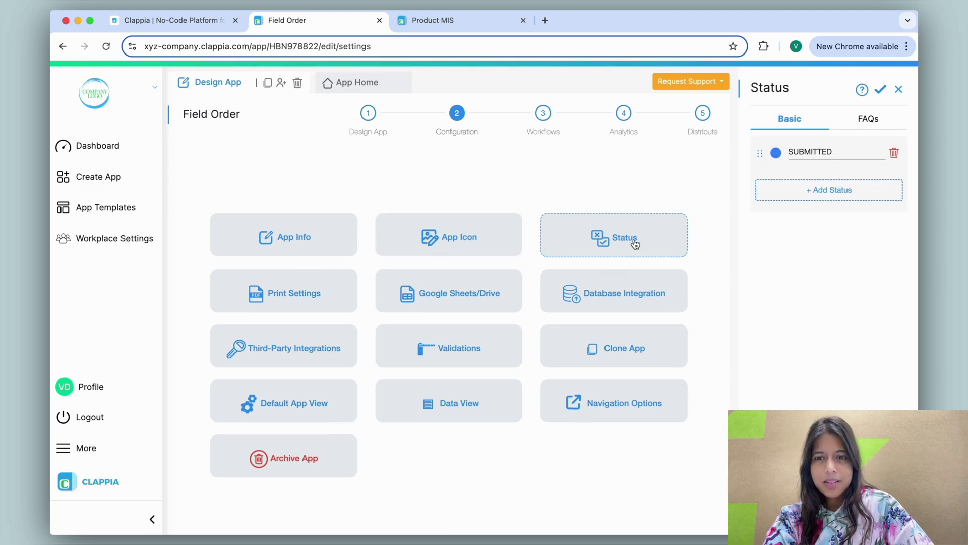
{"action": "left_click", "coordinate": [831, 194]}
{"action": "type", "text": "Approved"}
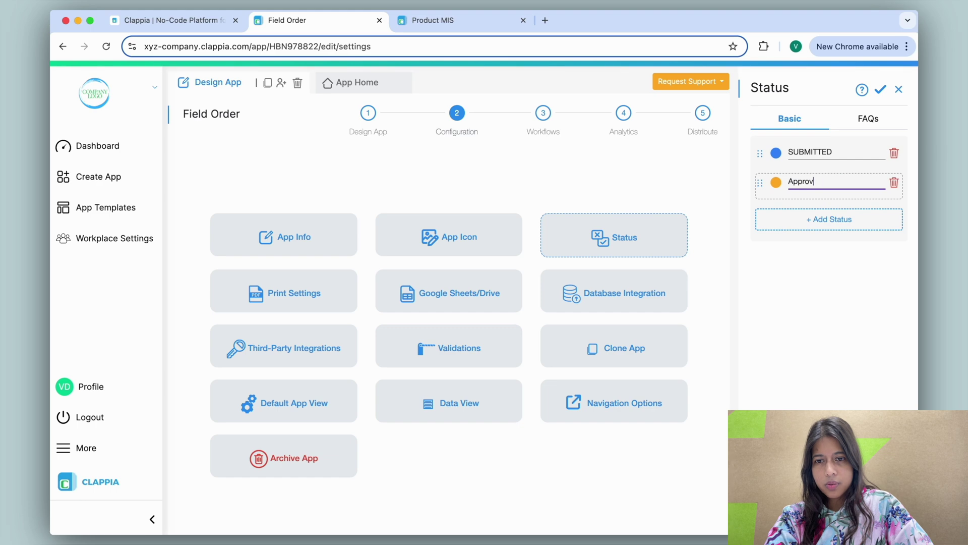
{"action": "left_click", "coordinate": [835, 220]}
{"action": "type", "text": "Rejected"}
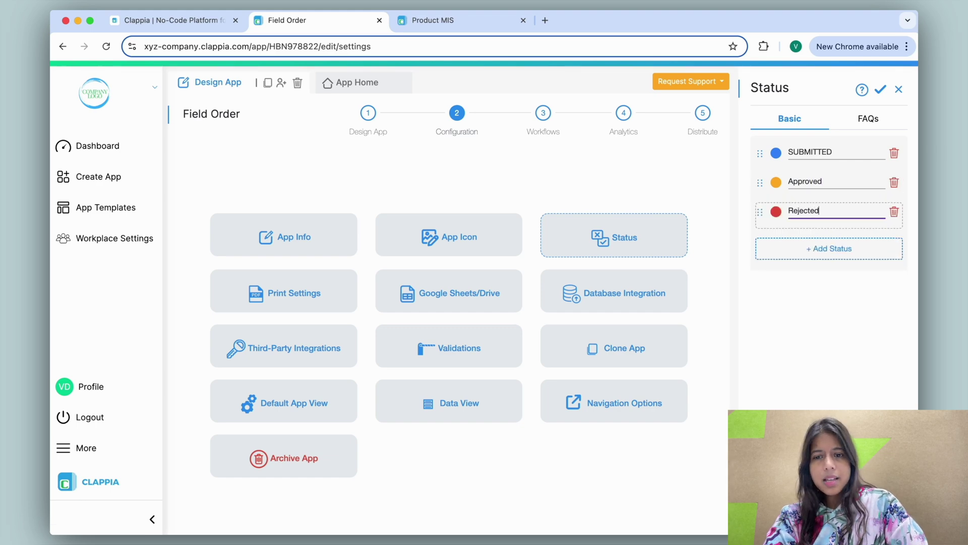
{"action": "left_click", "coordinate": [776, 182]}
{"action": "left_click", "coordinate": [877, 286]}
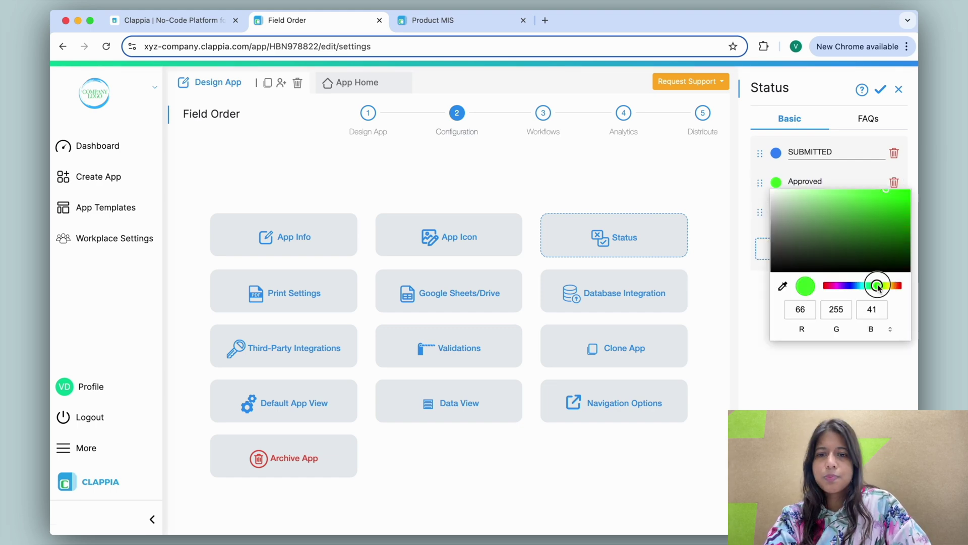
{"action": "left_click", "coordinate": [861, 356]}
{"action": "left_click", "coordinate": [880, 90]}
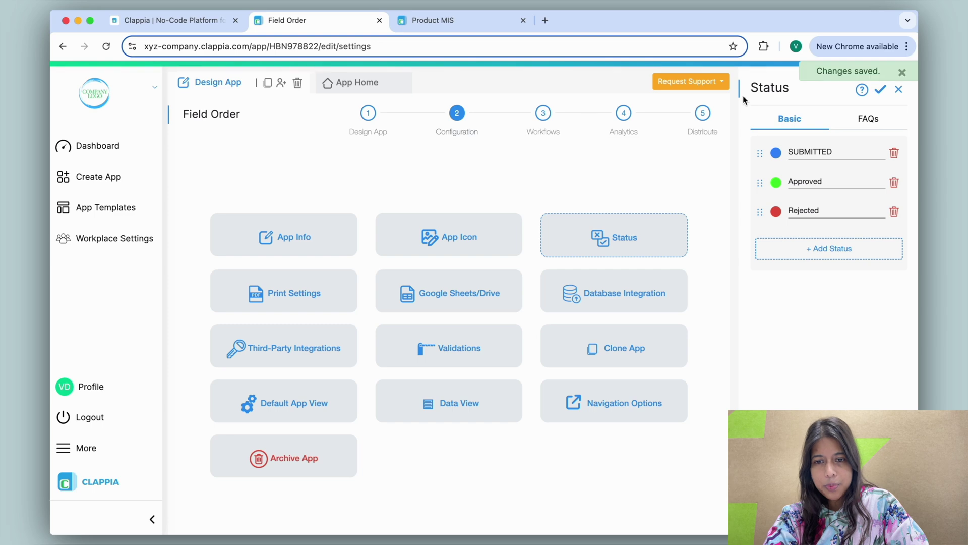
{"action": "left_click", "coordinate": [289, 297]}
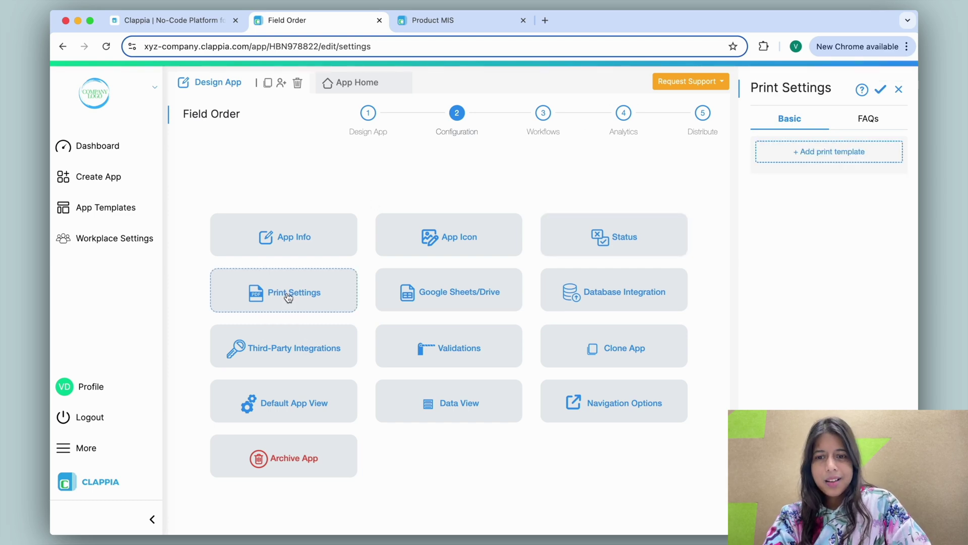
- Add a print template with header and footer enabled and some body text
{"action": "left_click", "coordinate": [791, 158]}
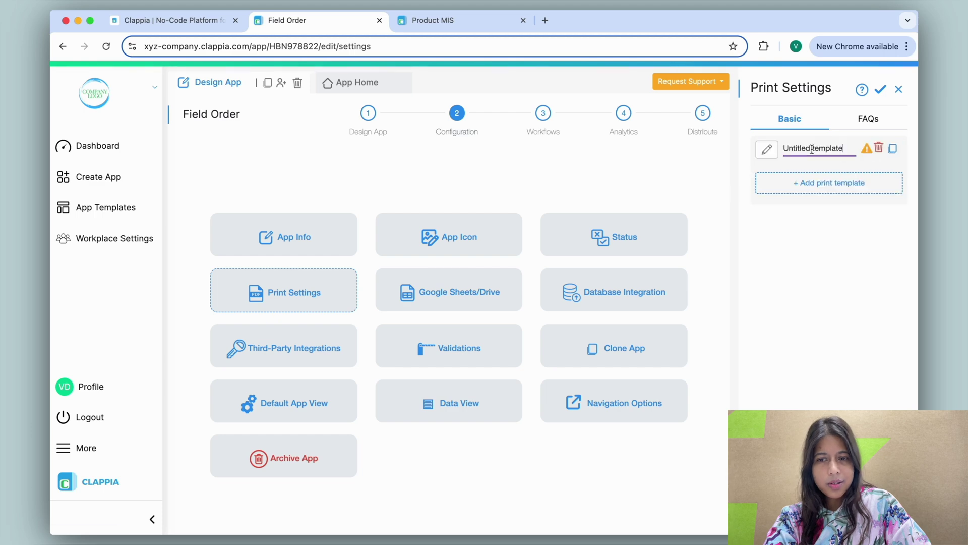
{"action": "left_click", "coordinate": [773, 151]}
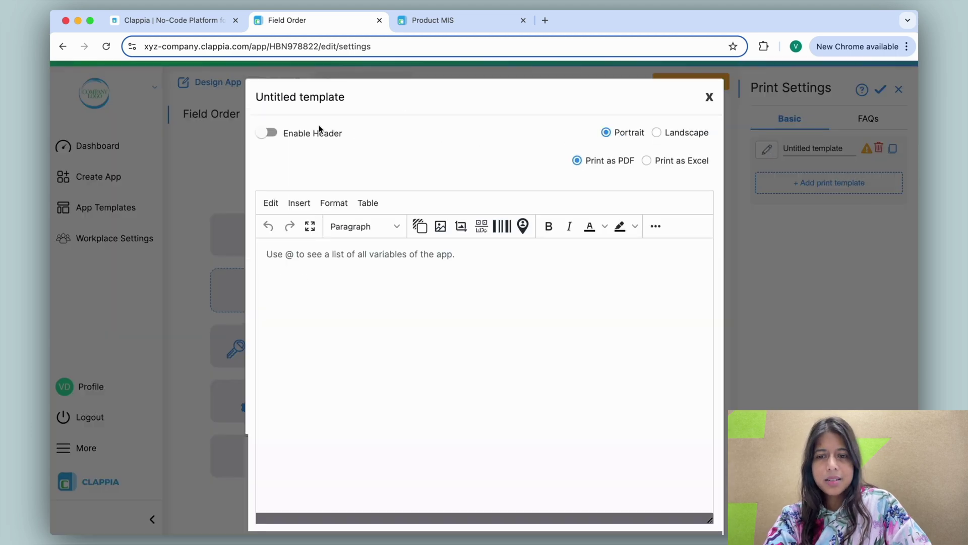
{"action": "left_click", "coordinate": [266, 133]}
{"action": "scroll", "coordinate": [267, 146], "scroll_direction": "down", "scroll_amount": 5}
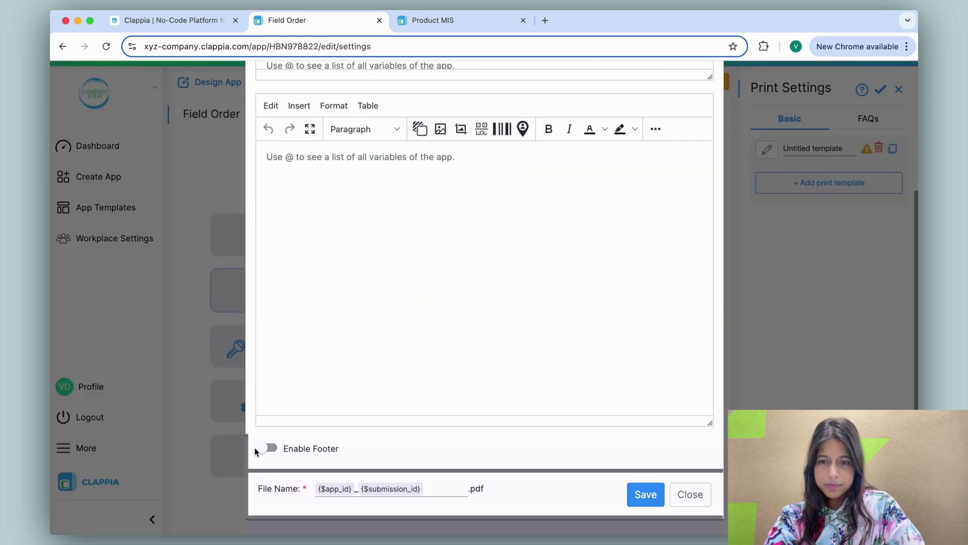
{"action": "left_click", "coordinate": [260, 448]}
{"action": "scroll", "coordinate": [344, 328], "scroll_direction": "up", "scroll_amount": 5}
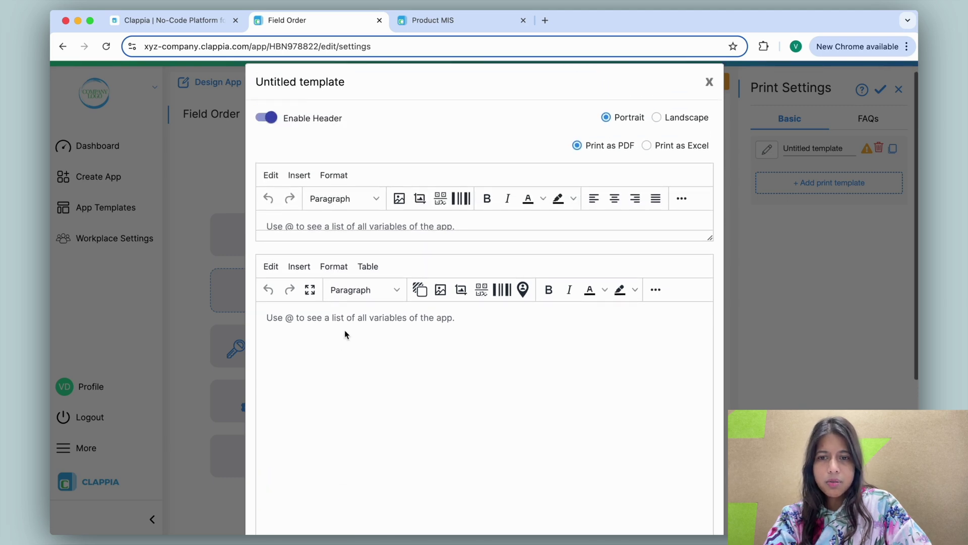
{"action": "left_click", "coordinate": [397, 348]}
{"action": "type", "text": "Text"}
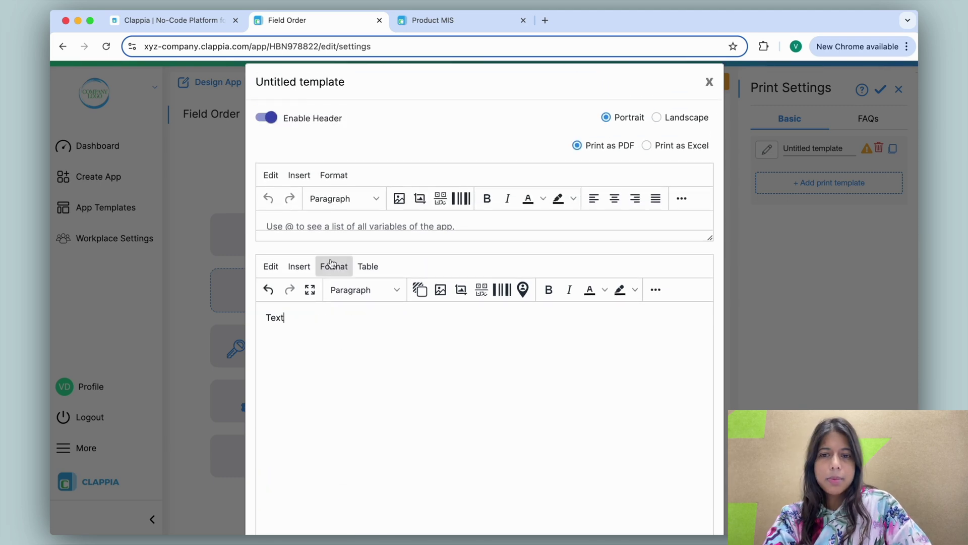
- Insert a 5x4 table holding the Customer Name variable, and save the template
{"action": "left_click", "coordinate": [299, 266]}
{"action": "mouse_move", "coordinate": [331, 329]}
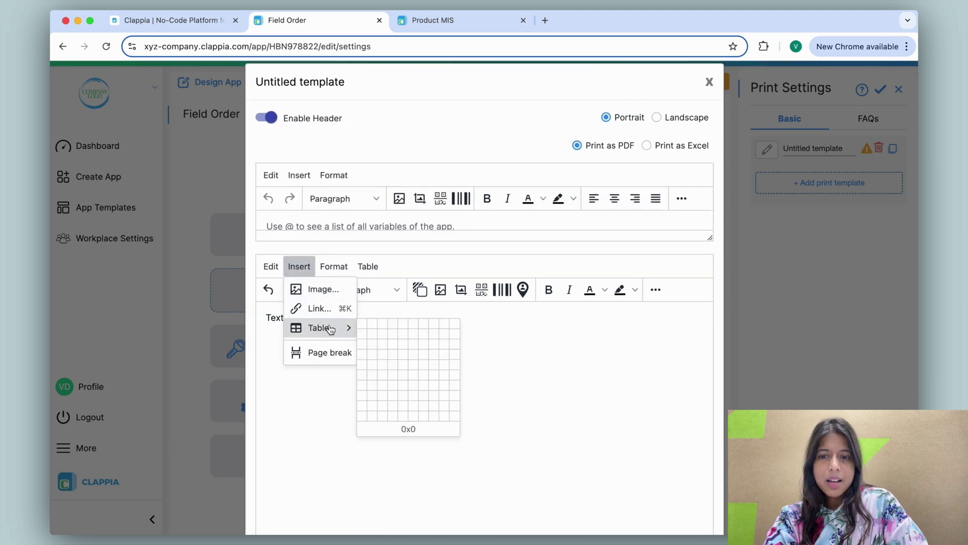
{"action": "left_click", "coordinate": [402, 353]}
{"action": "type", "text": "@"}
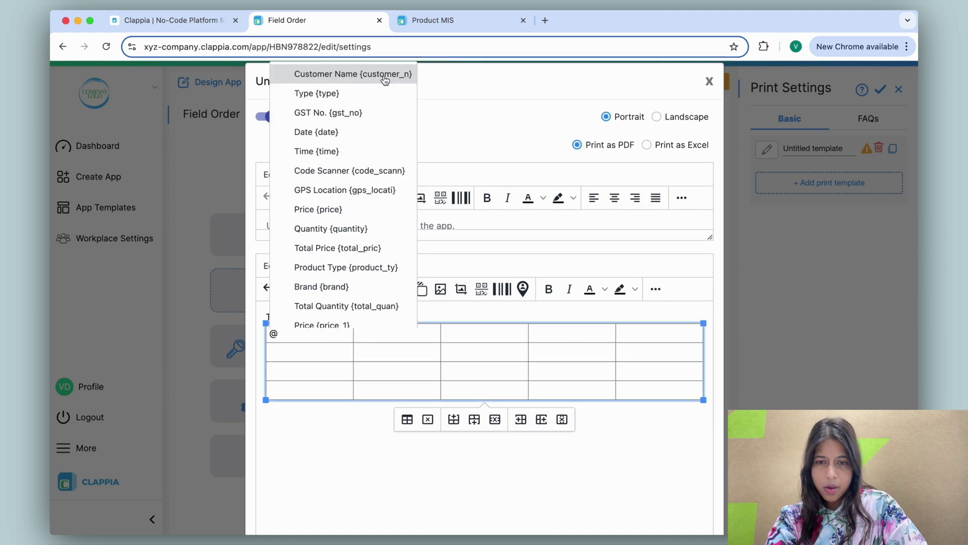
{"action": "left_click", "coordinate": [388, 77]}
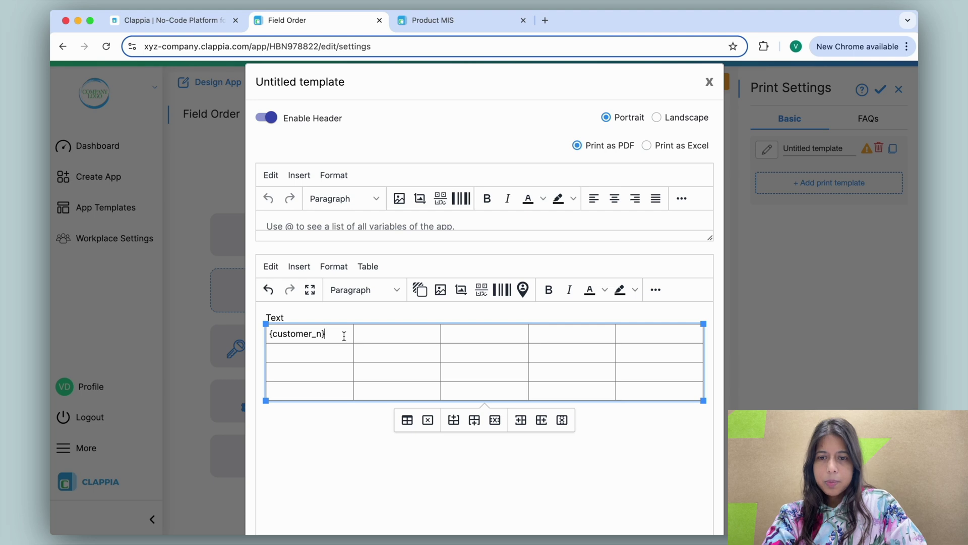
{"action": "scroll", "coordinate": [479, 461], "scroll_direction": "down", "scroll_amount": 5}
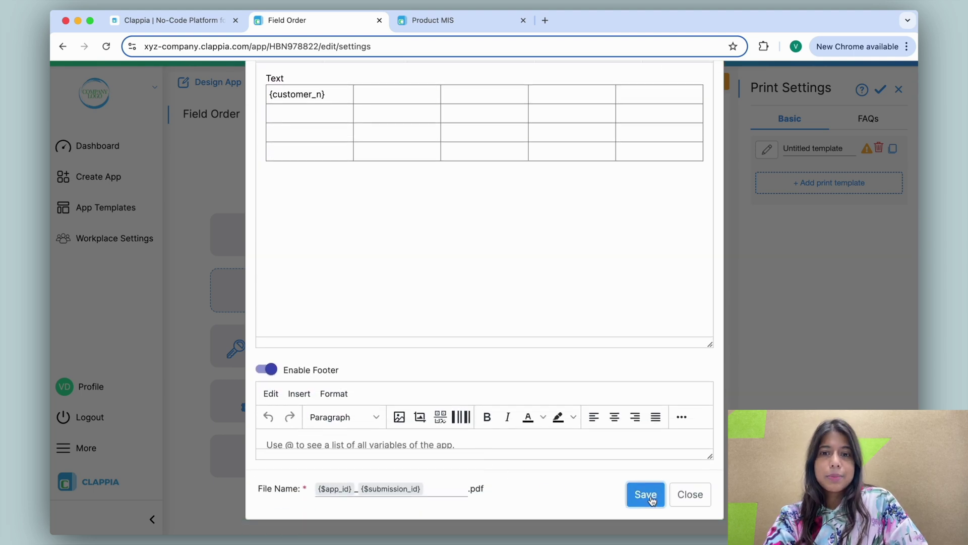
{"action": "left_click", "coordinate": [648, 495]}
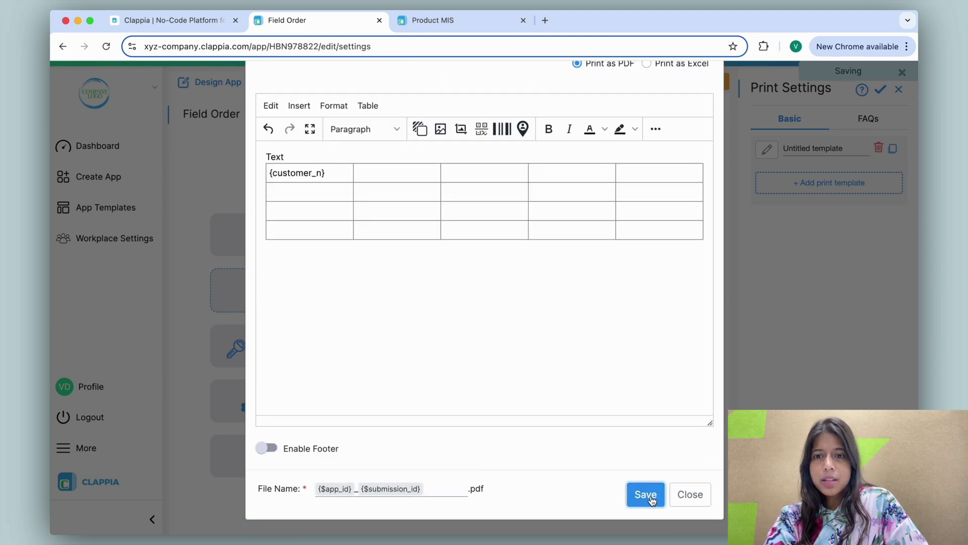
{"action": "left_click", "coordinate": [689, 494]}
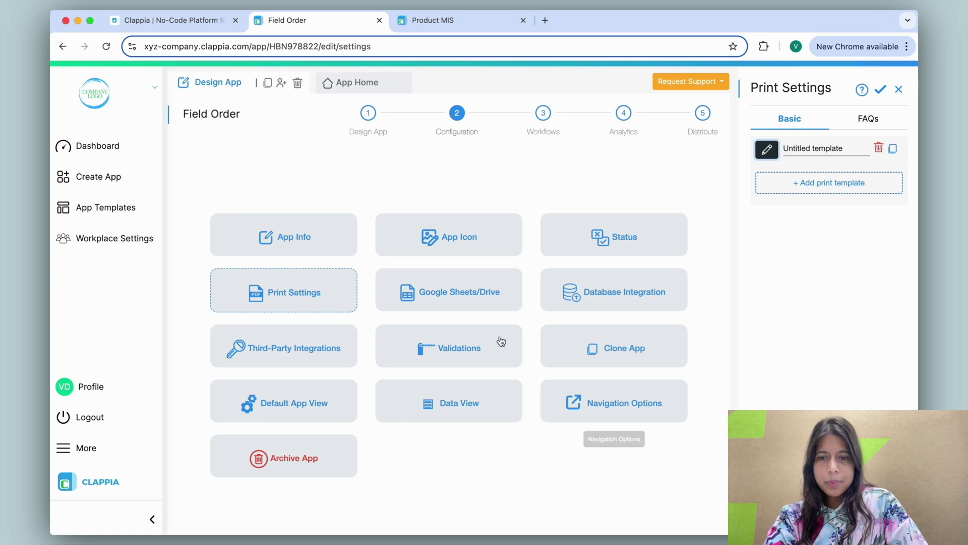
{"action": "left_click", "coordinate": [462, 298]}
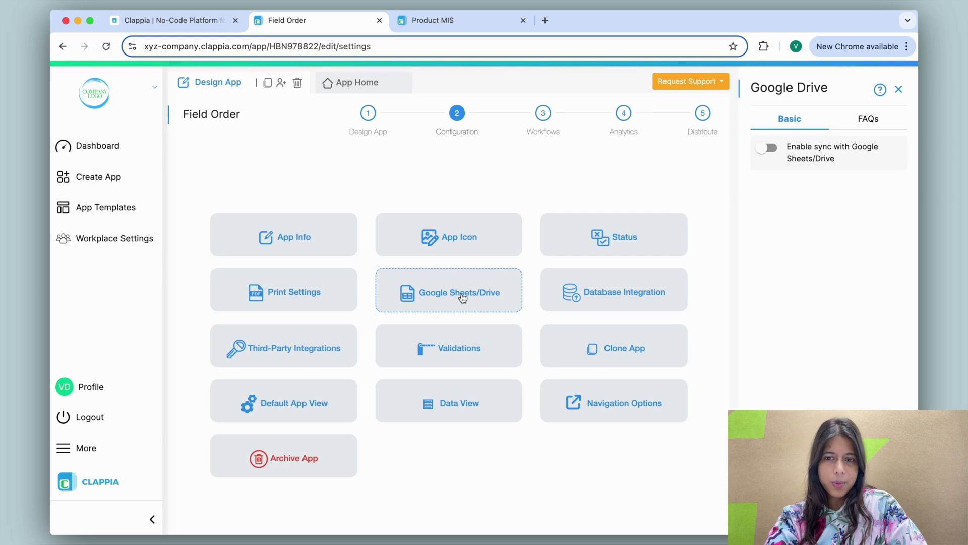
- Enable Google Sheets/Drive sync and MySql database data push for Field Order
{"action": "left_click", "coordinate": [768, 152]}
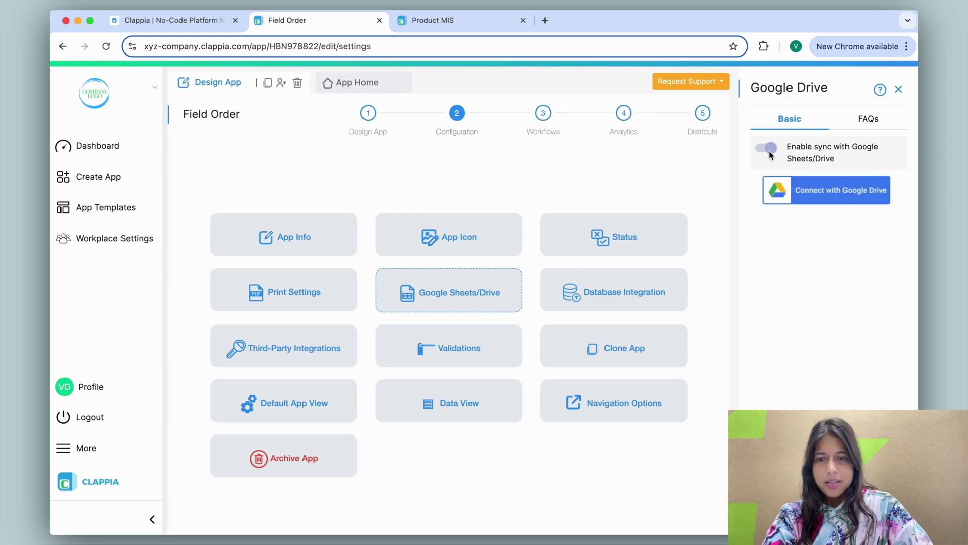
{"action": "left_click", "coordinate": [646, 283]}
{"action": "left_click", "coordinate": [894, 148]}
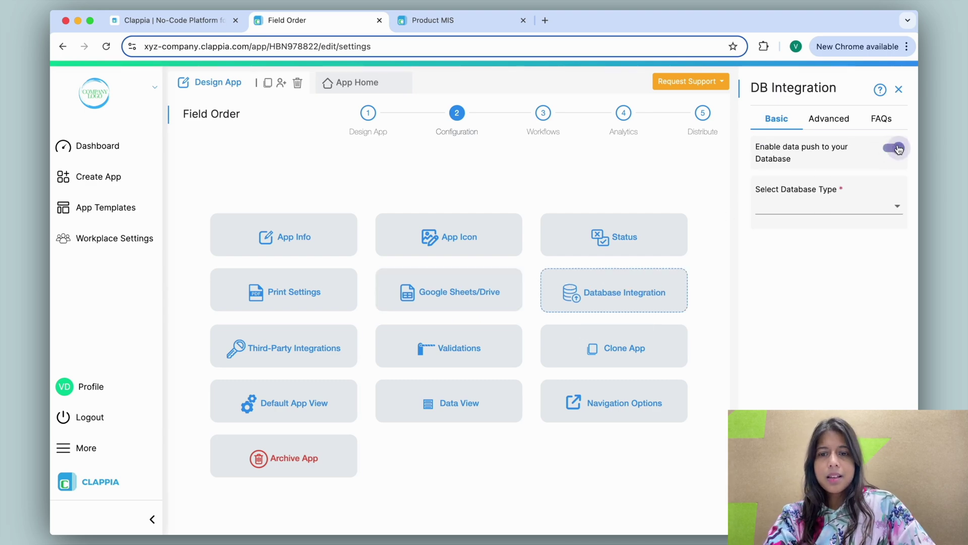
{"action": "left_click", "coordinate": [822, 207]}
{"action": "left_click", "coordinate": [818, 212]}
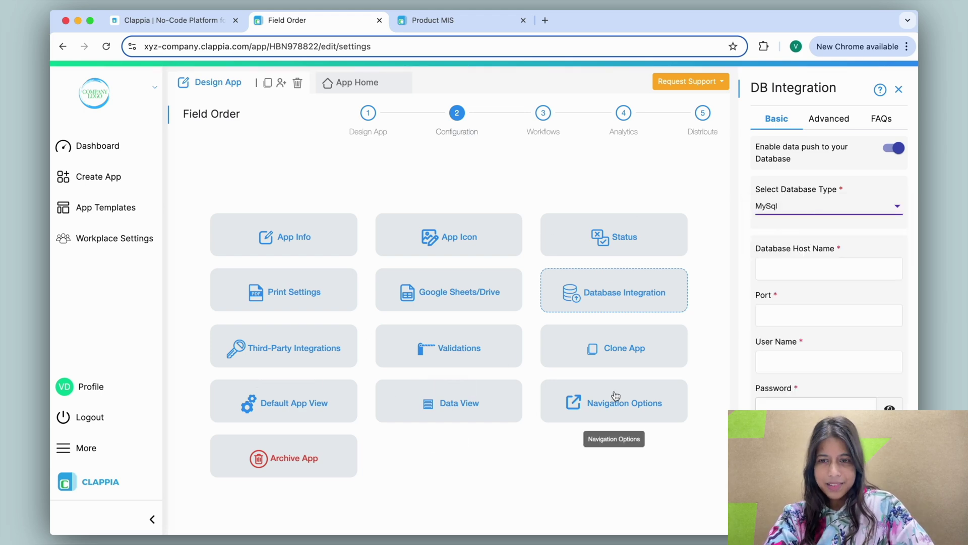
{"action": "left_click", "coordinate": [543, 127]}
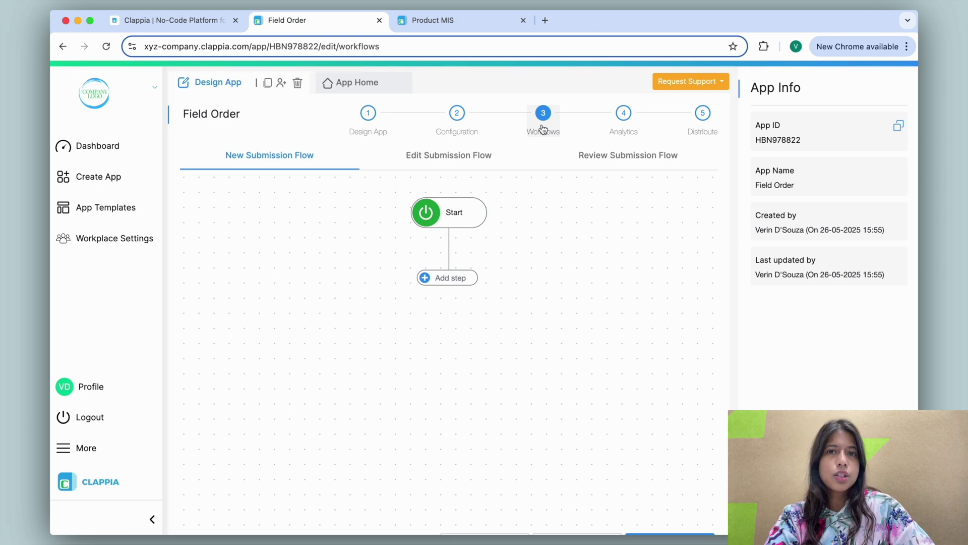
{"action": "left_click", "coordinate": [455, 283]}
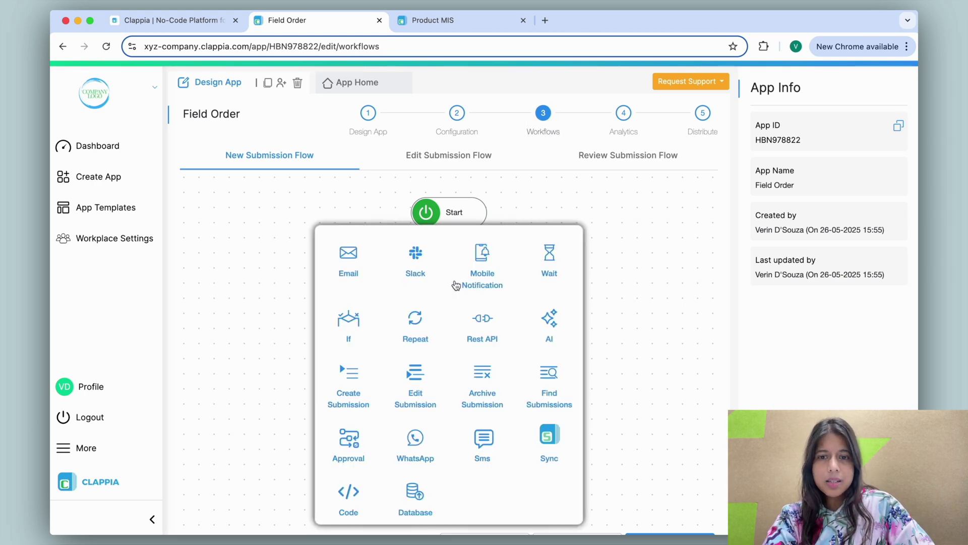
{"action": "left_click", "coordinate": [353, 257]}
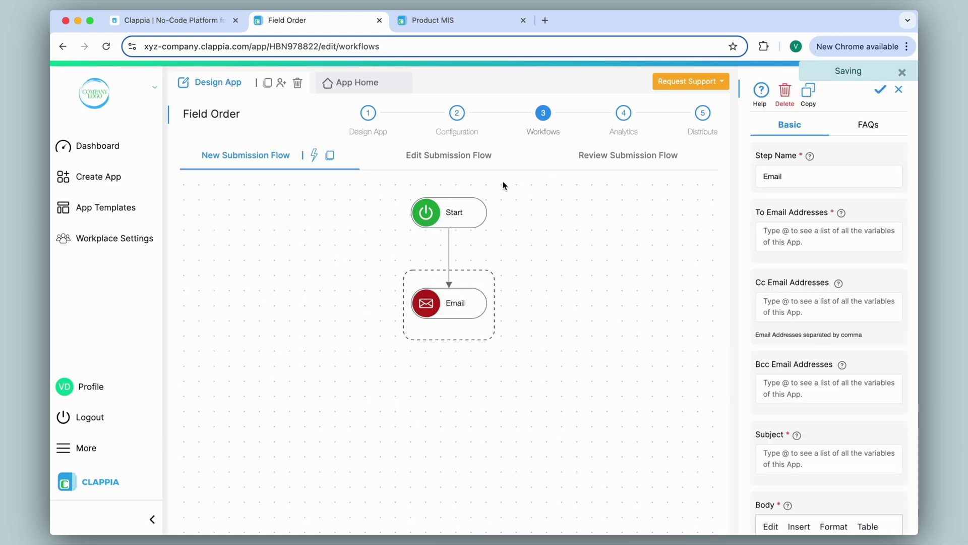
{"action": "scroll", "coordinate": [809, 230], "scroll_direction": "down", "scroll_amount": 10}
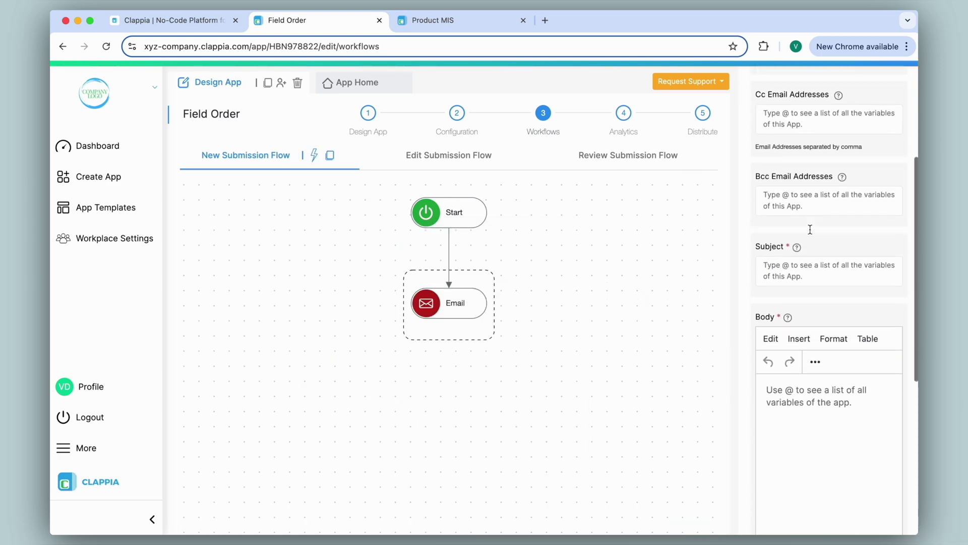
{"action": "left_click", "coordinate": [810, 231]}
{"action": "type", "text": "Hi @"}
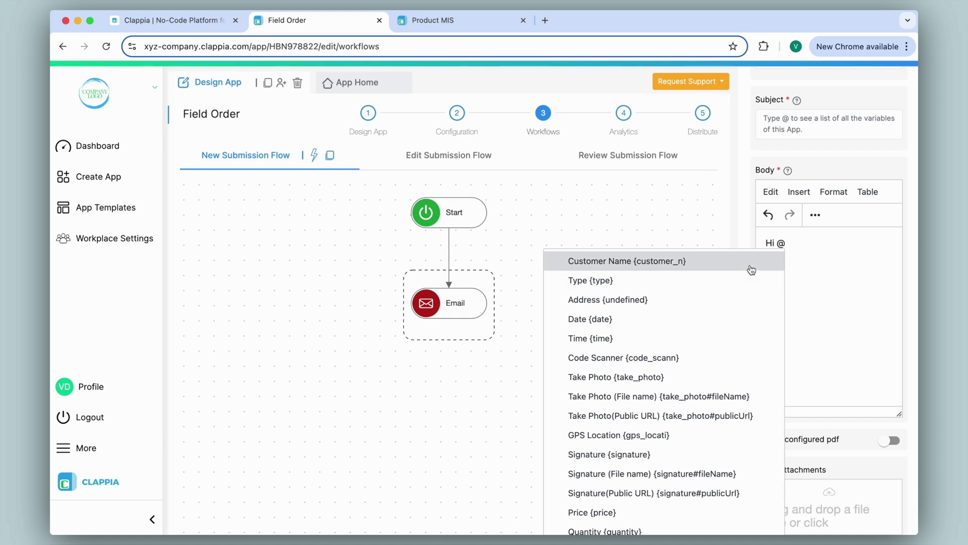
{"action": "left_click", "coordinate": [750, 268]}
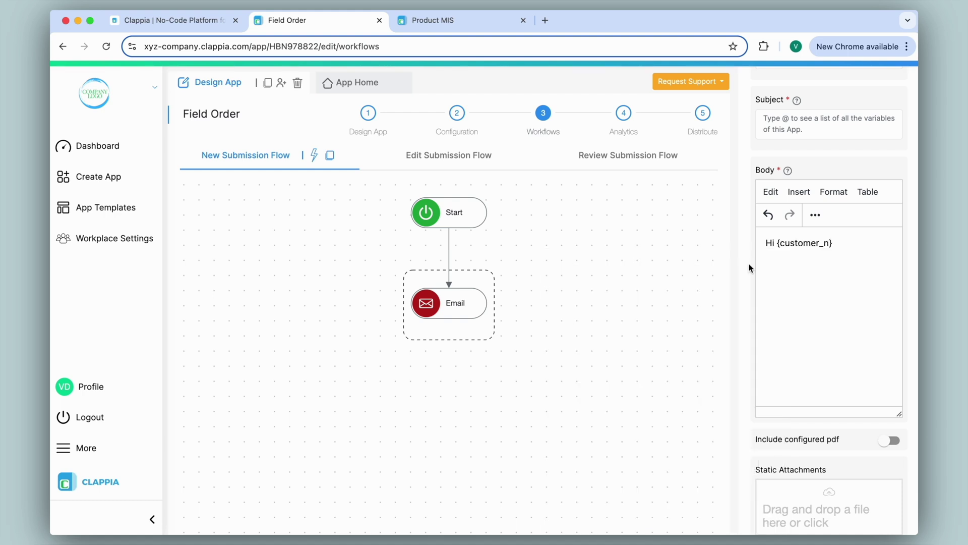
{"action": "left_click", "coordinate": [889, 440]}
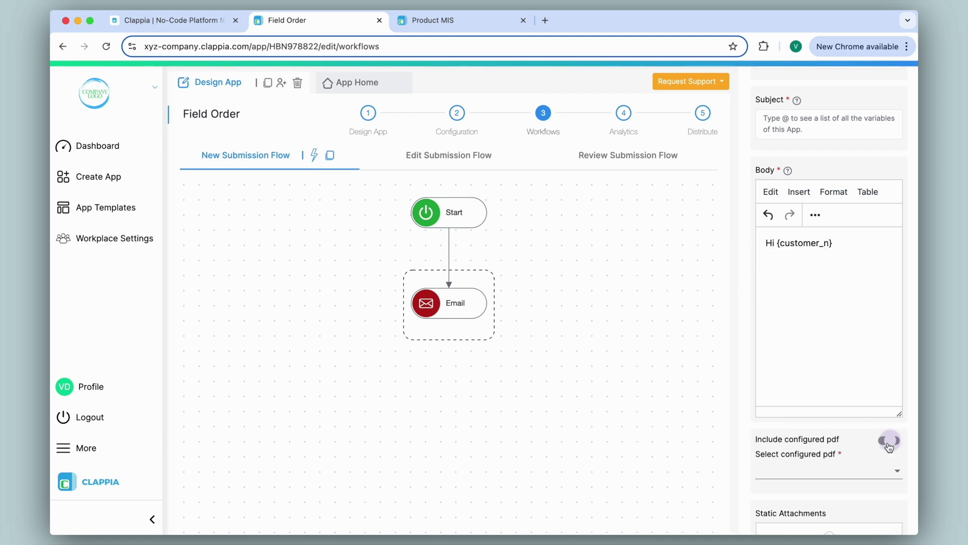
- Add an If step from Start with the condition Quantity < 5
{"action": "left_click", "coordinate": [441, 213]}
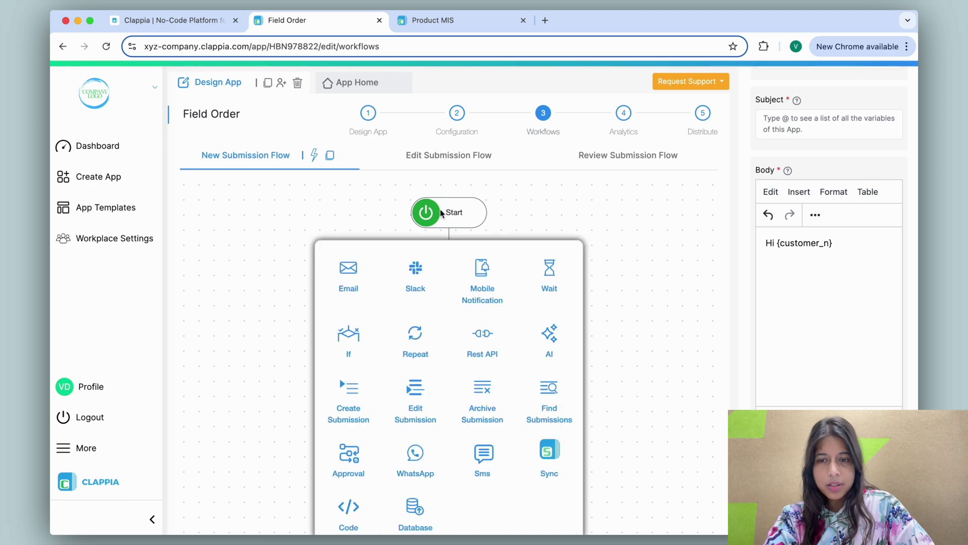
{"action": "left_click", "coordinate": [354, 344]}
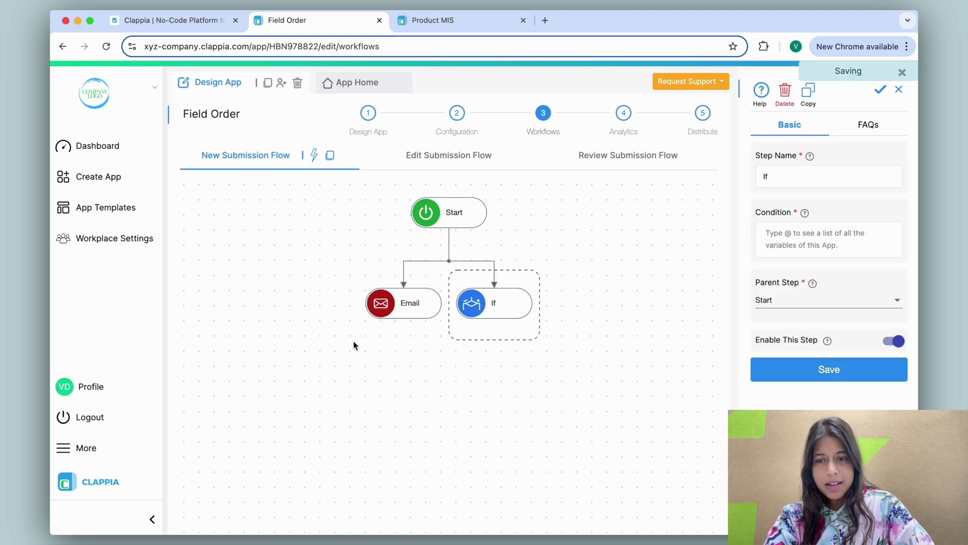
{"action": "left_click", "coordinate": [814, 232]}
{"action": "type", "text": "@q"}
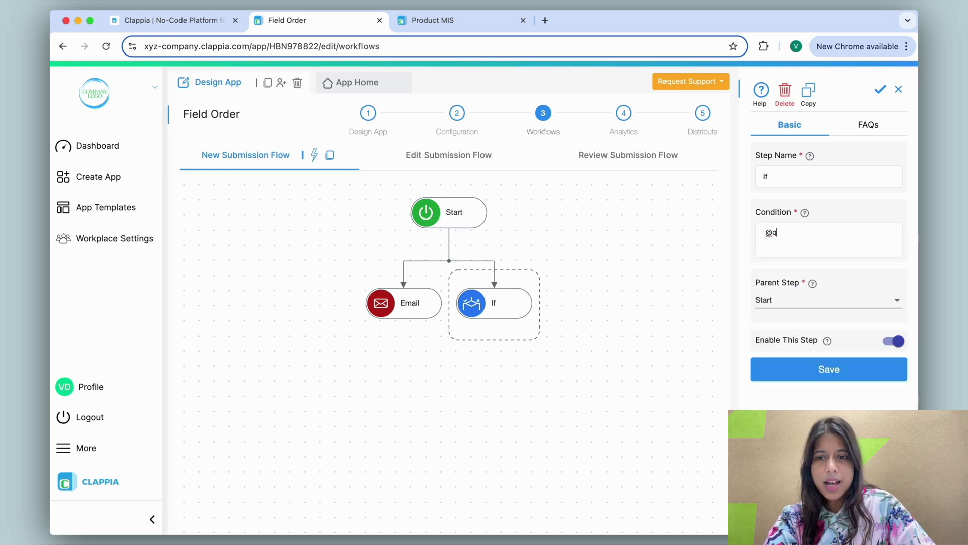
{"action": "left_click", "coordinate": [827, 247]}
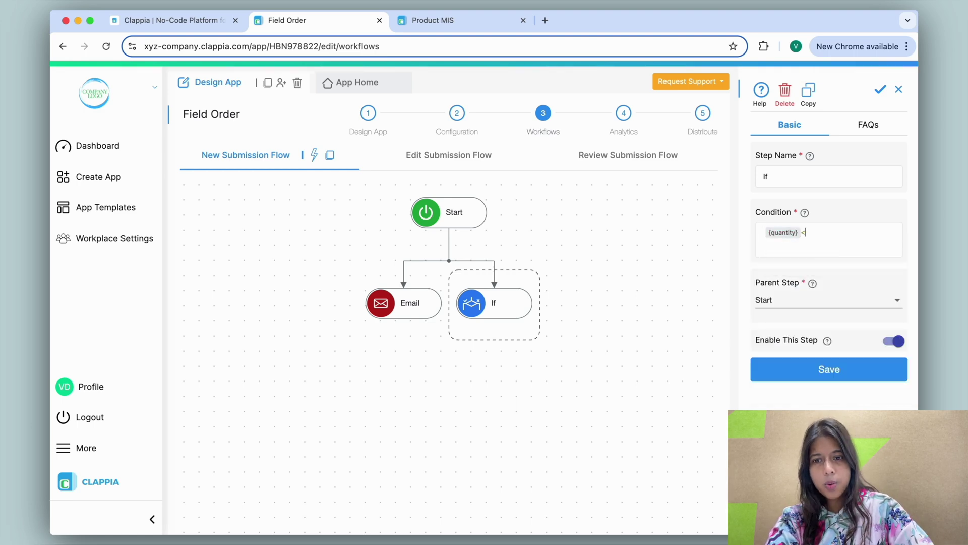
{"action": "type", "text": "<5"}
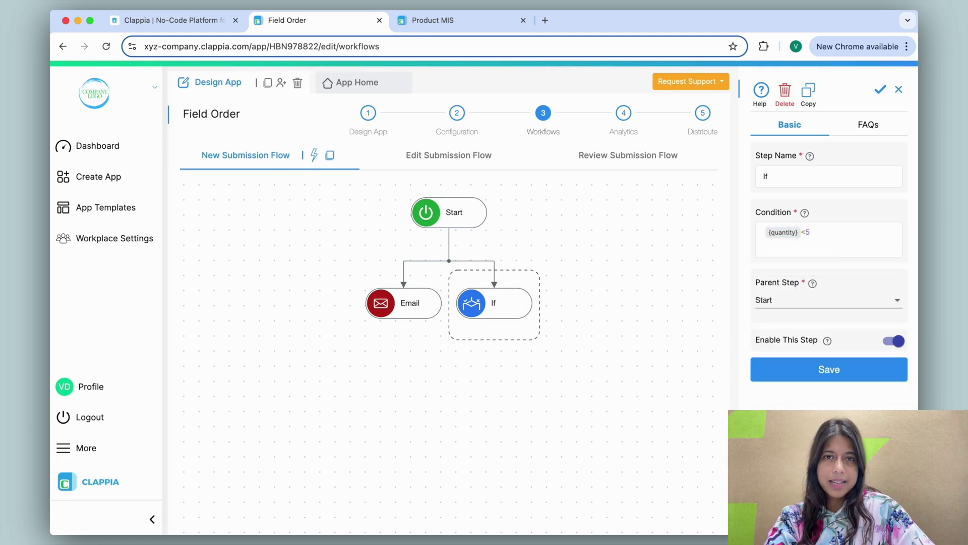
{"action": "left_click", "coordinate": [827, 368]}
- Add Email, WhatsApp and Sms steps under the If condition
{"action": "left_click", "coordinate": [495, 319]}
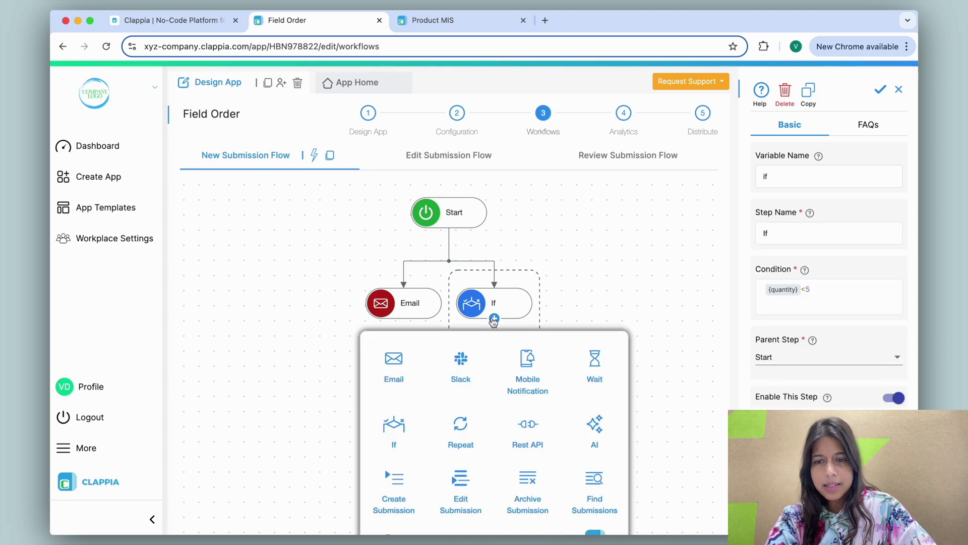
{"action": "left_click", "coordinate": [397, 370]}
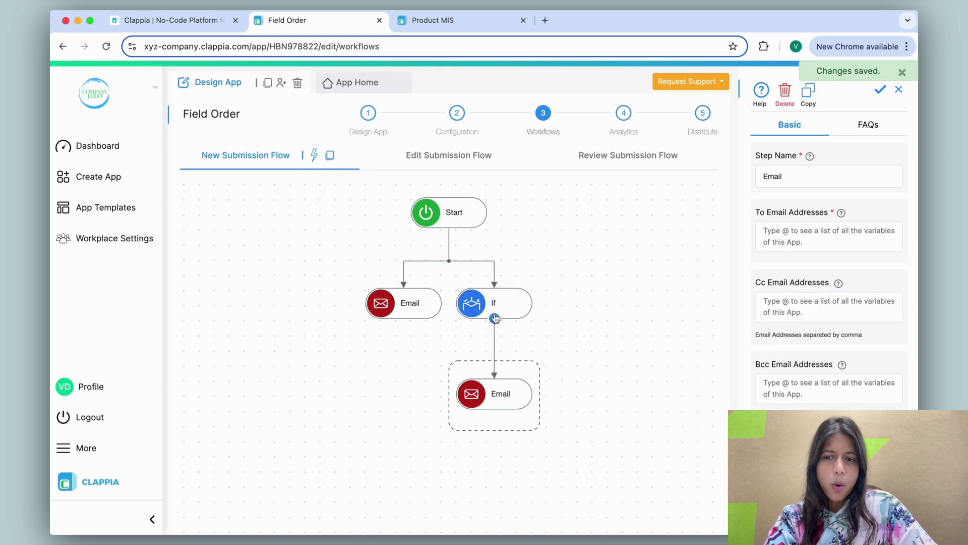
{"action": "left_click", "coordinate": [494, 319]}
{"action": "left_click", "coordinate": [460, 431]}
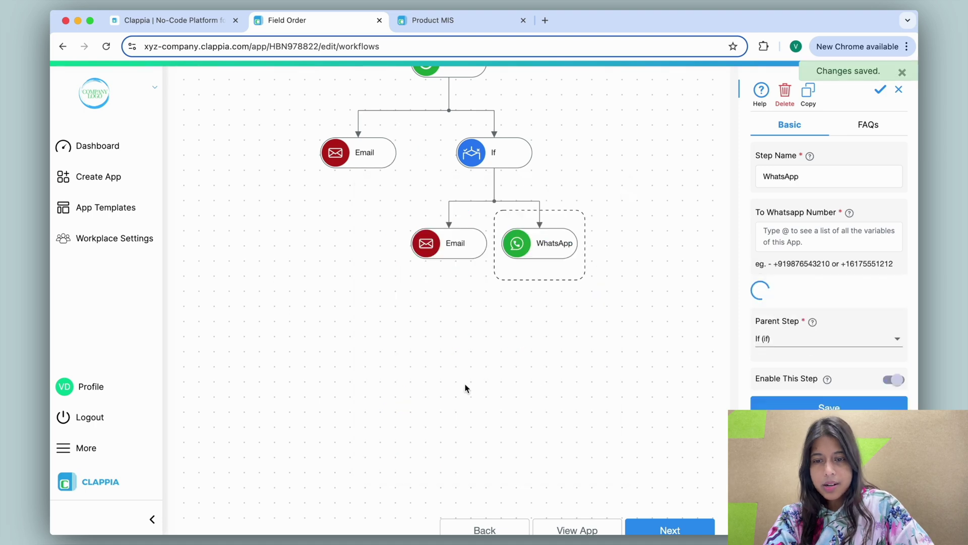
{"action": "left_click", "coordinate": [495, 168]}
{"action": "left_click", "coordinate": [533, 398]}
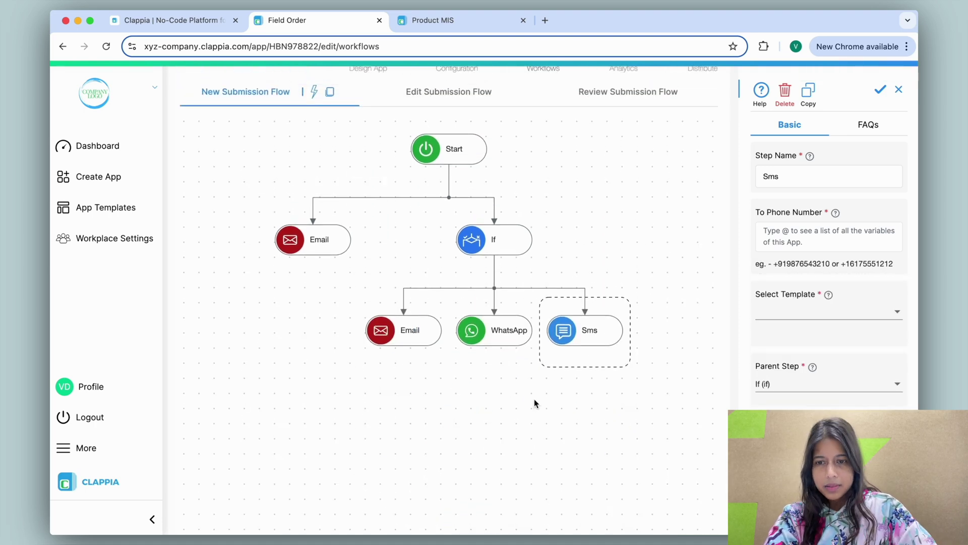
- Add Approval under Start, AI and Code under Approval, and Rest API under Email
{"action": "left_click", "coordinate": [441, 147]}
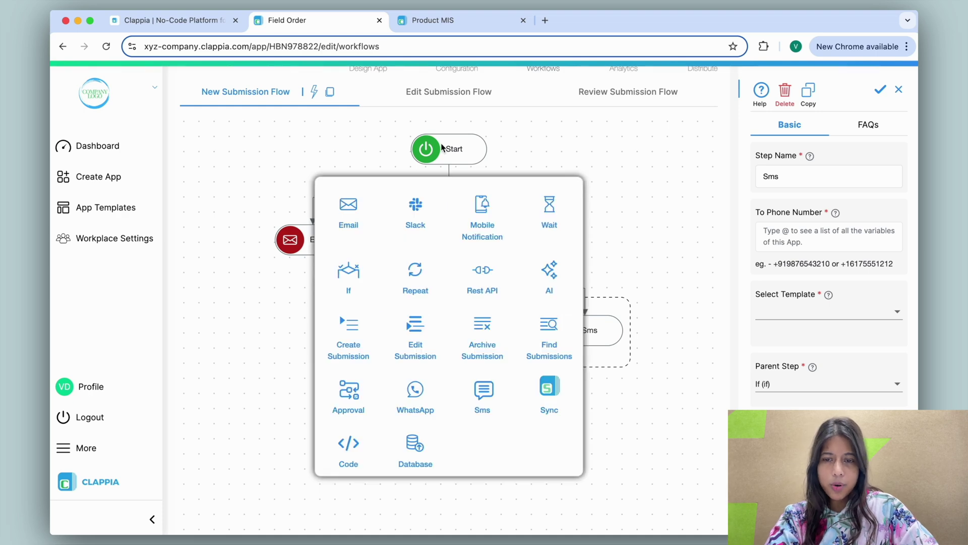
{"action": "left_click", "coordinate": [356, 390]}
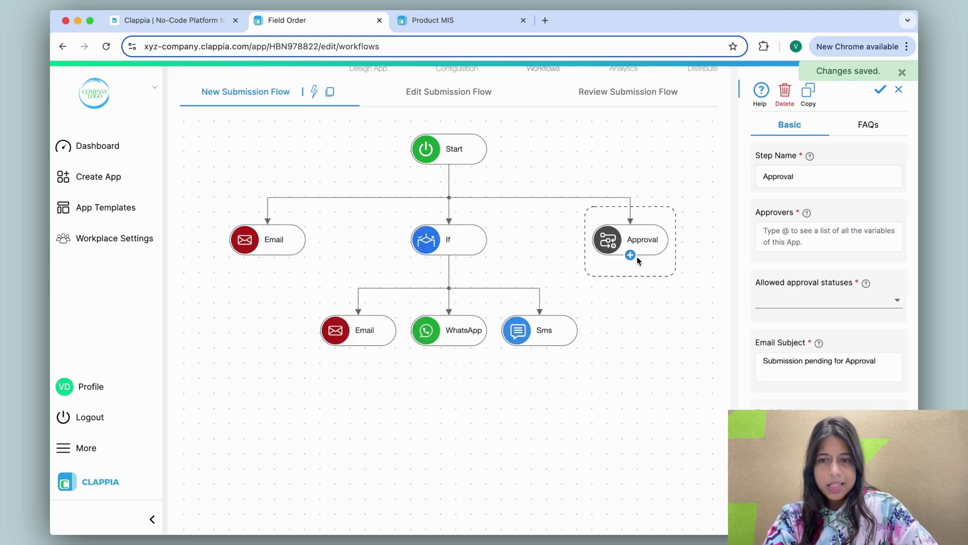
{"action": "left_click", "coordinate": [631, 255]}
{"action": "left_click", "coordinate": [684, 341]}
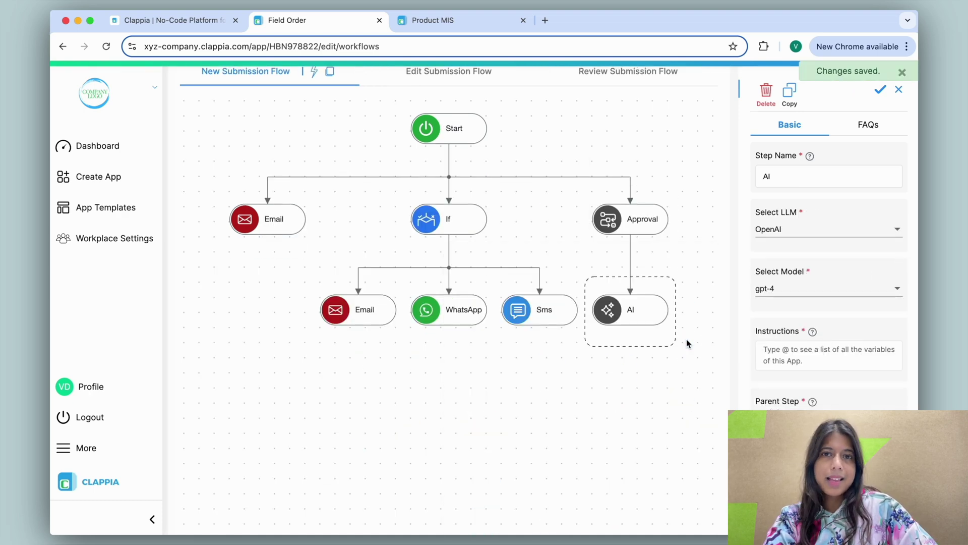
{"action": "left_click", "coordinate": [647, 278]}
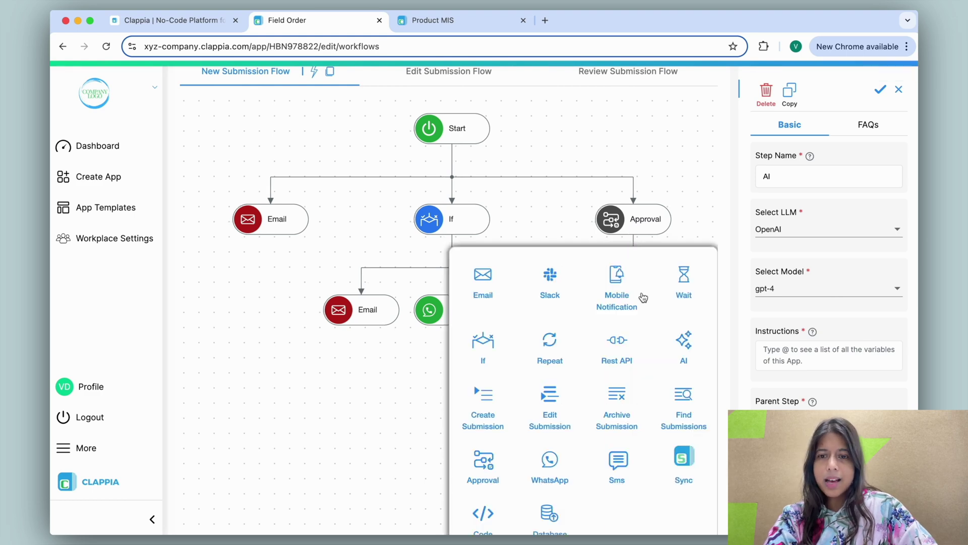
{"action": "scroll", "coordinate": [643, 301], "scroll_direction": "down", "scroll_amount": 2}
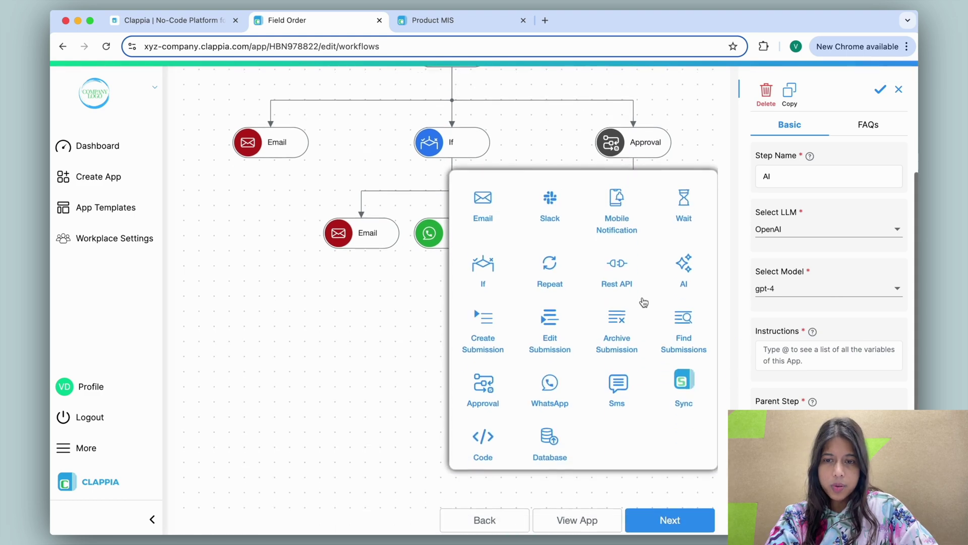
{"action": "left_click", "coordinate": [483, 436]}
{"action": "left_click", "coordinate": [227, 157]}
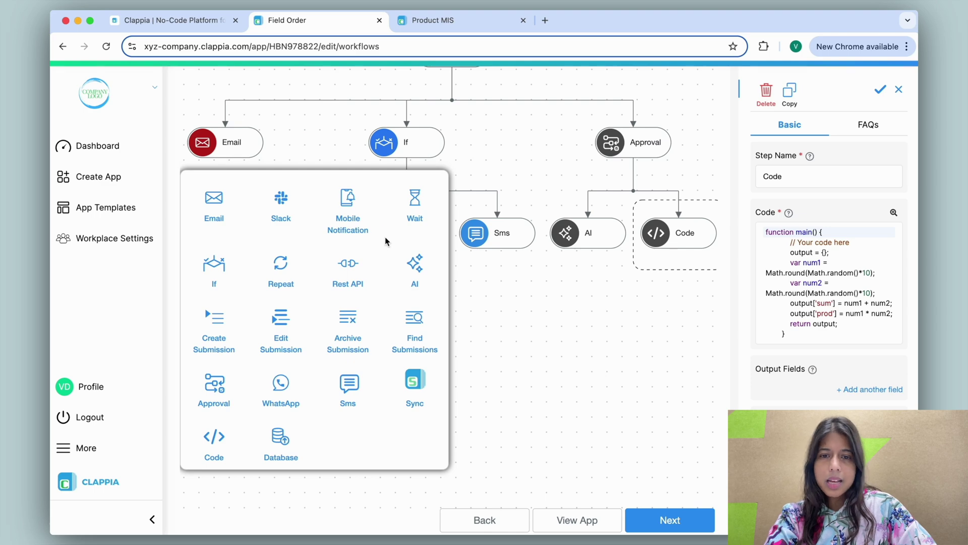
{"action": "left_click", "coordinate": [361, 275]}
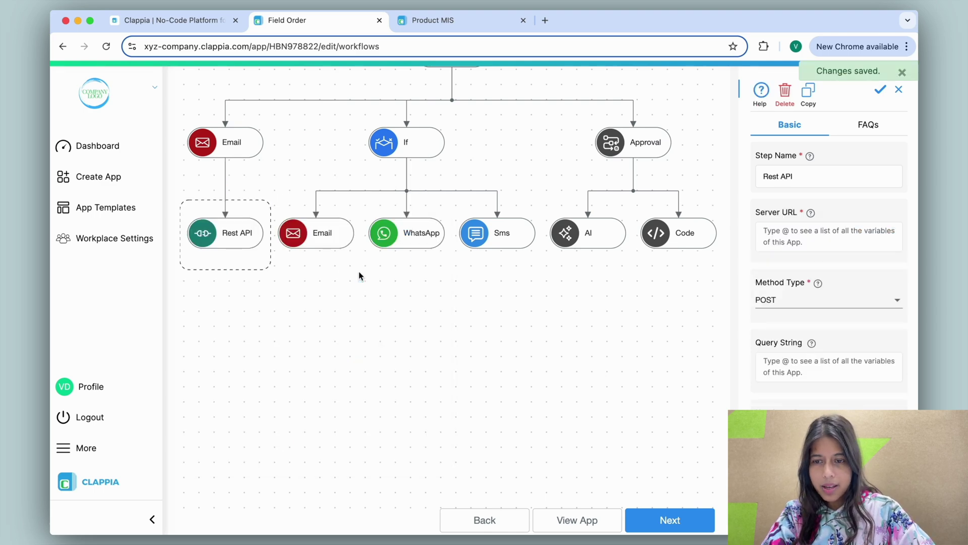
{"action": "scroll", "coordinate": [359, 276], "scroll_direction": "up", "scroll_amount": 4}
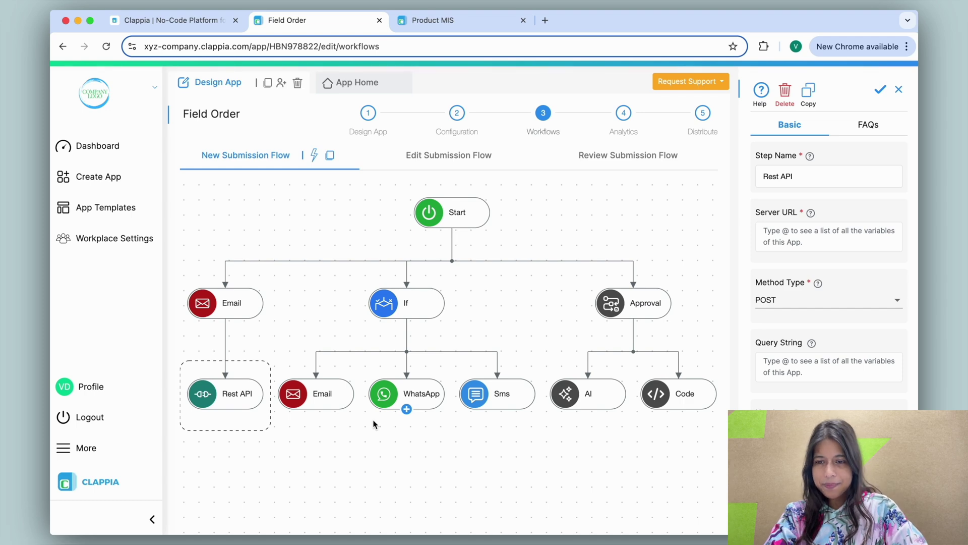
- On the Analytics Live Dashboard, add a Maps chart followed by a Bar Graph chart
{"action": "left_click", "coordinate": [624, 114]}
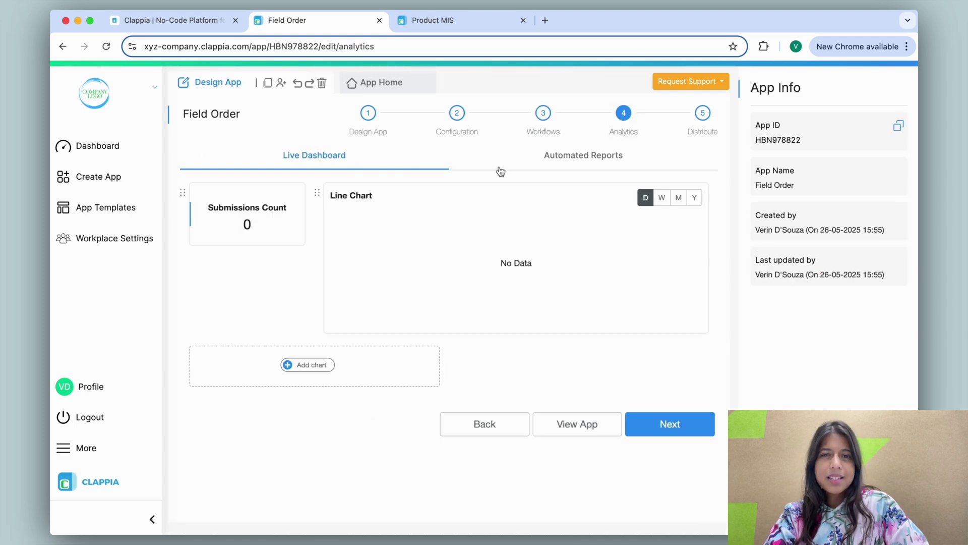
{"action": "left_click", "coordinate": [309, 363]}
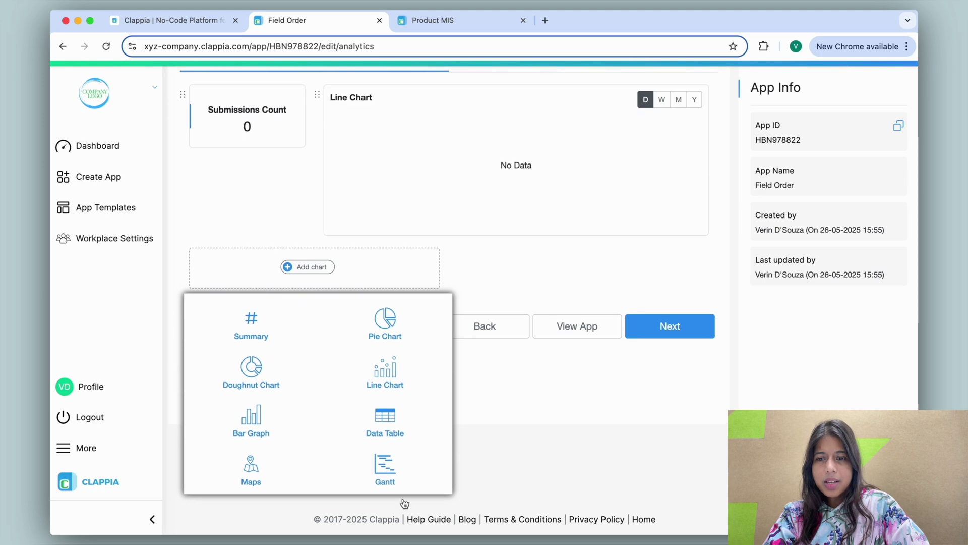
{"action": "left_click", "coordinate": [255, 466]}
{"action": "left_click", "coordinate": [567, 269]}
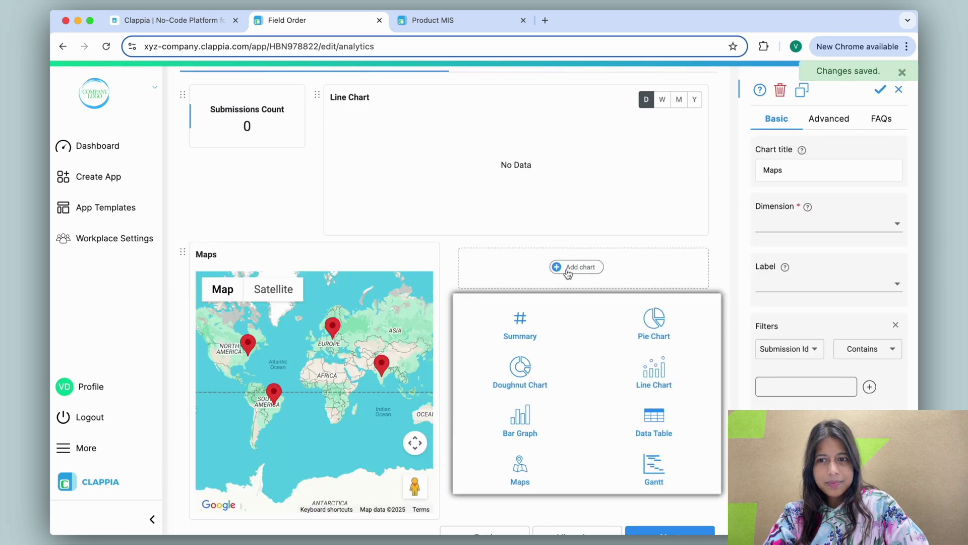
{"action": "left_click", "coordinate": [520, 418]}
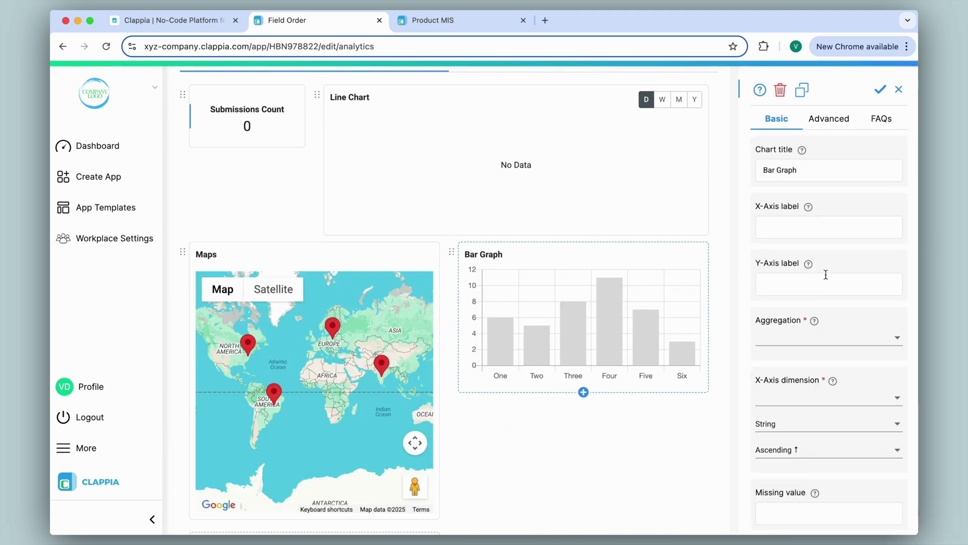
{"action": "scroll", "coordinate": [625, 252], "scroll_direction": "up", "scroll_amount": 3}
- Create an Untitled Report with Daily frequency in Automated Reports, then proceed to Distribute
{"action": "left_click", "coordinate": [582, 157]}
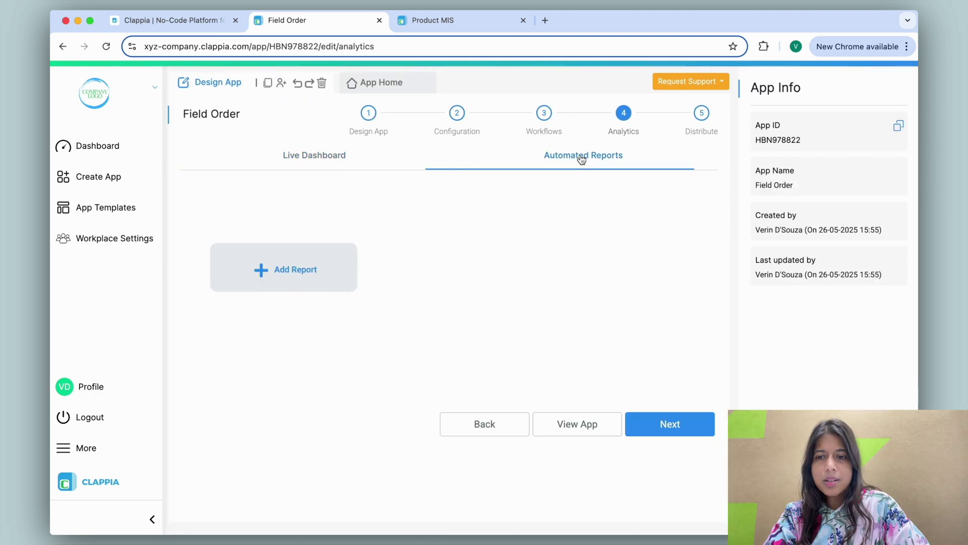
{"action": "left_click", "coordinate": [301, 268]}
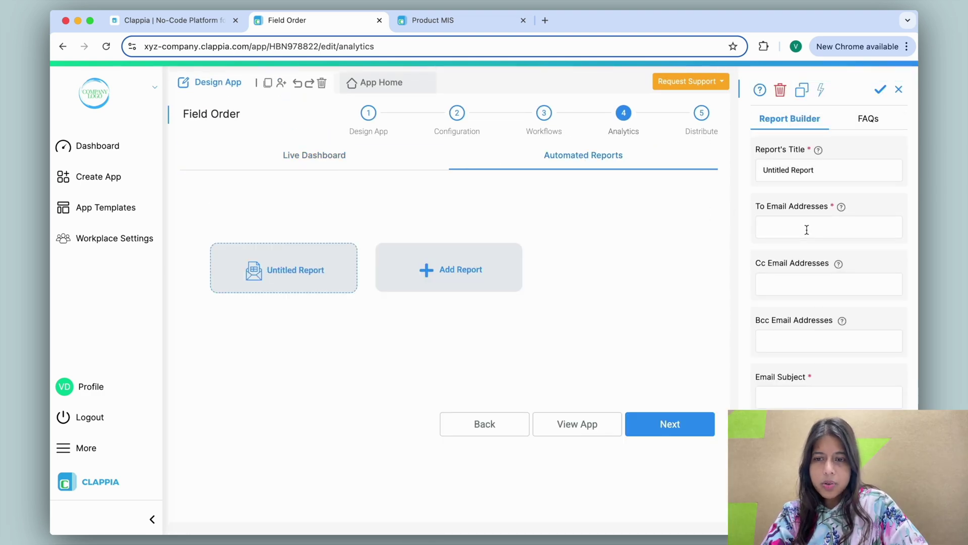
{"action": "scroll", "coordinate": [806, 229], "scroll_direction": "down", "scroll_amount": 5}
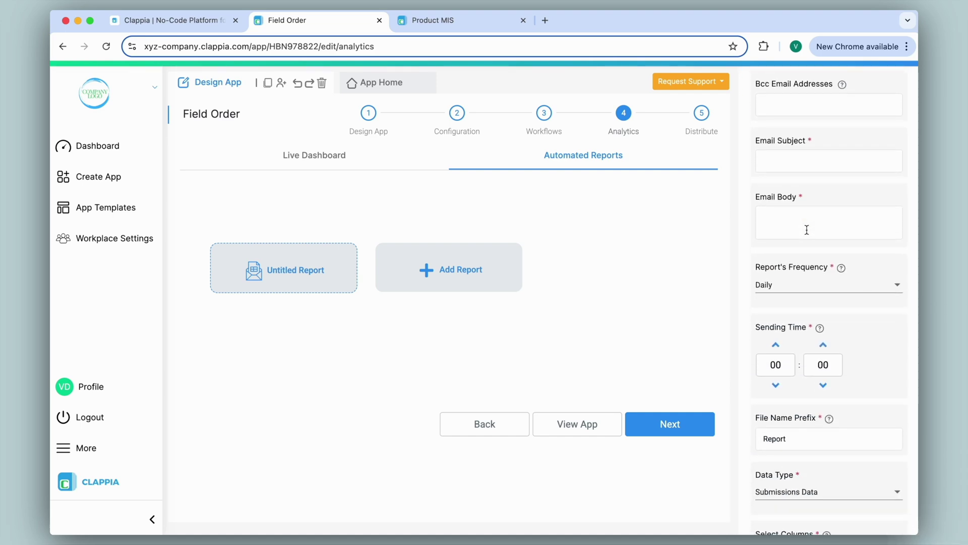
{"action": "left_click", "coordinate": [805, 294]}
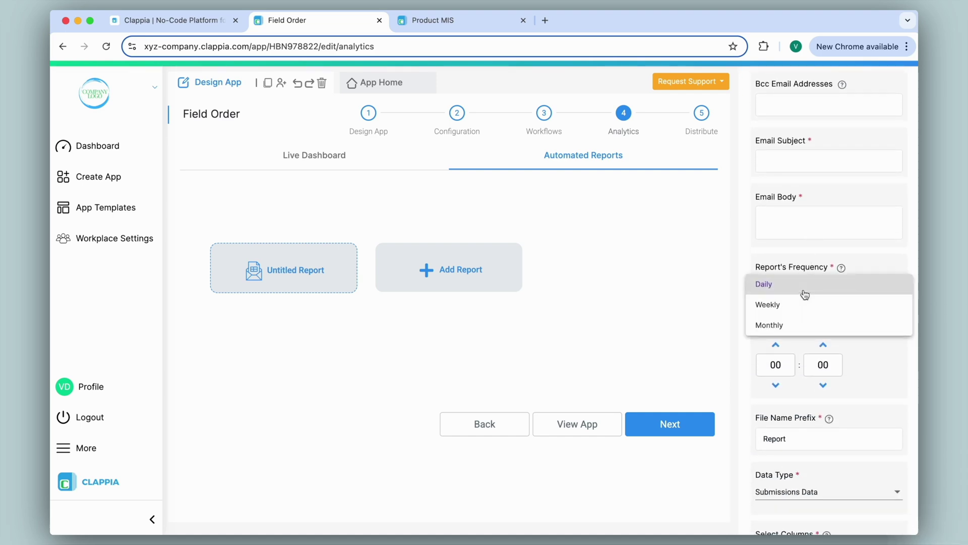
{"action": "left_click", "coordinate": [766, 284]}
{"action": "scroll", "coordinate": [800, 344], "scroll_direction": "down", "scroll_amount": 6}
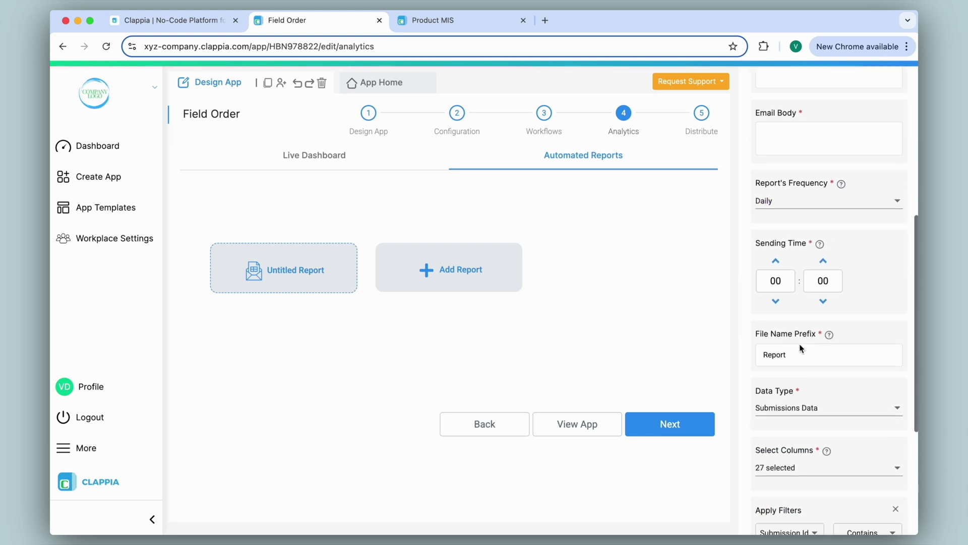
{"action": "scroll", "coordinate": [802, 348], "scroll_direction": "down", "scroll_amount": 1}
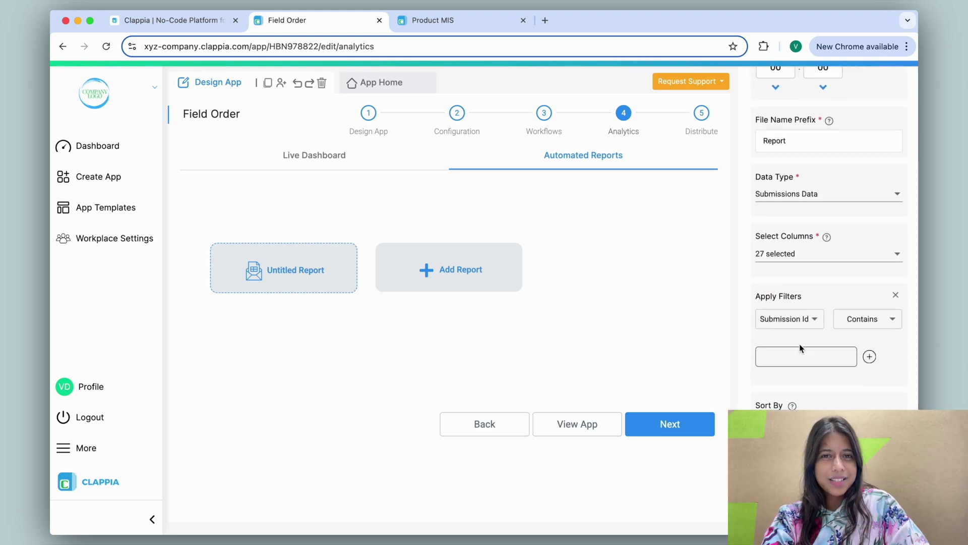
{"action": "scroll", "coordinate": [800, 344], "scroll_direction": "up", "scroll_amount": 6}
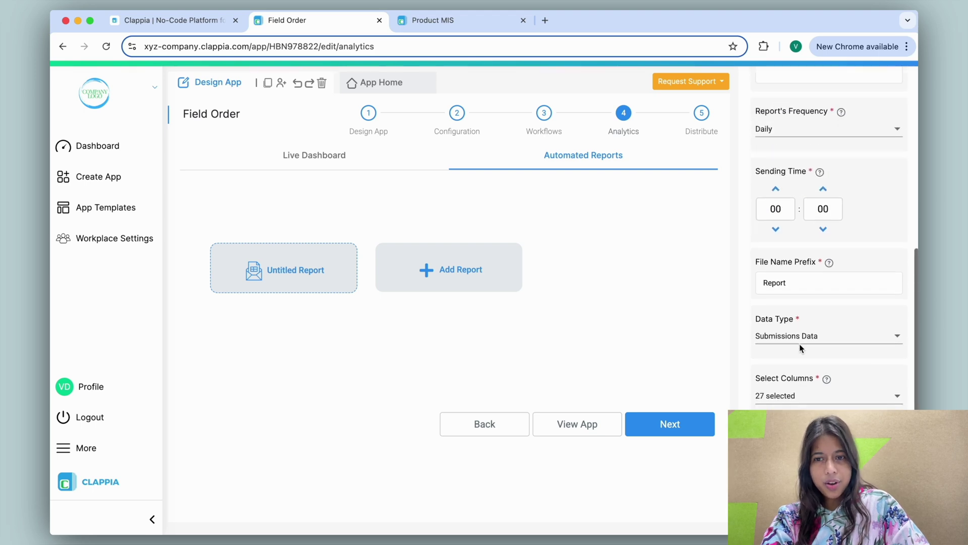
{"action": "scroll", "coordinate": [800, 346], "scroll_direction": "up", "scroll_amount": 4}
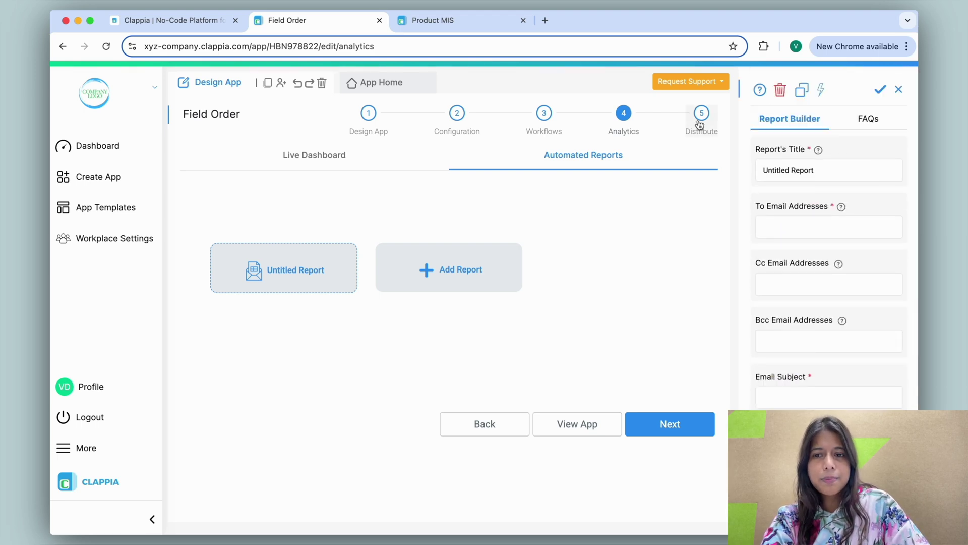
{"action": "left_click", "coordinate": [701, 121]}
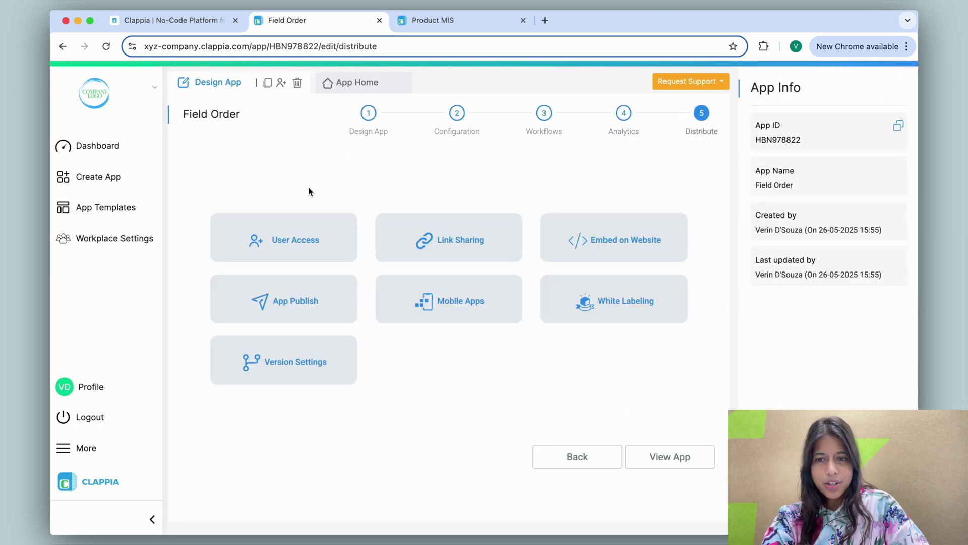
- In User Access, assign the chosen user the Submitter permission for Field Order
{"action": "left_click", "coordinate": [287, 238]}
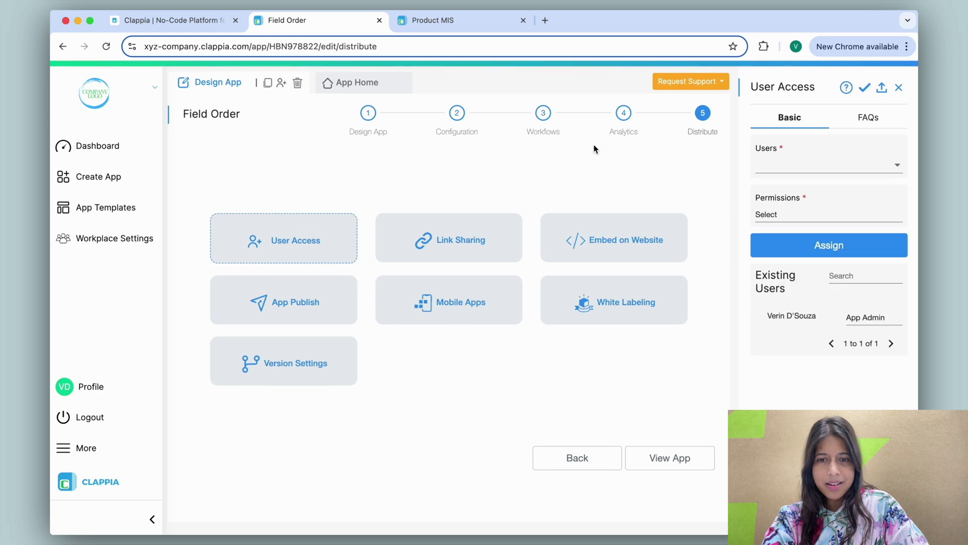
{"action": "left_click", "coordinate": [803, 167]}
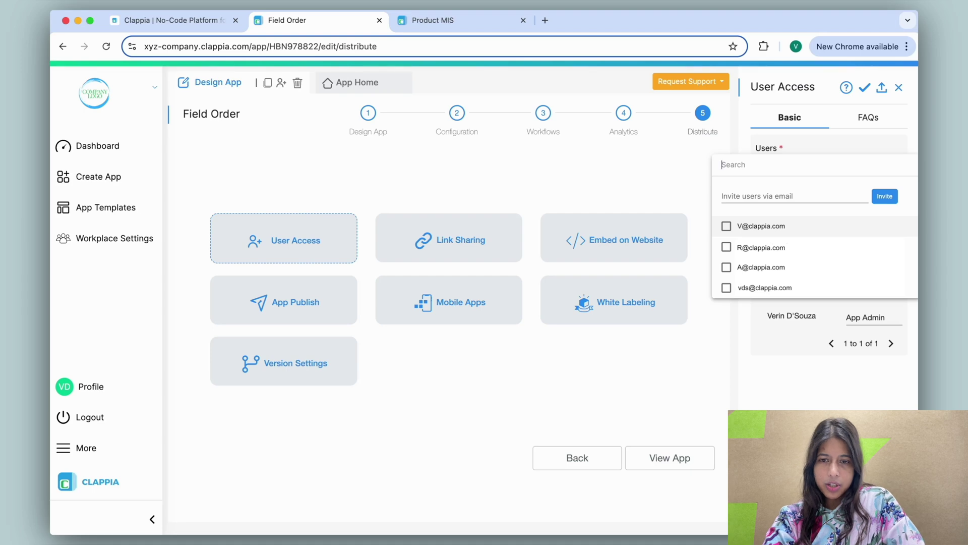
{"action": "left_click", "coordinate": [726, 247]}
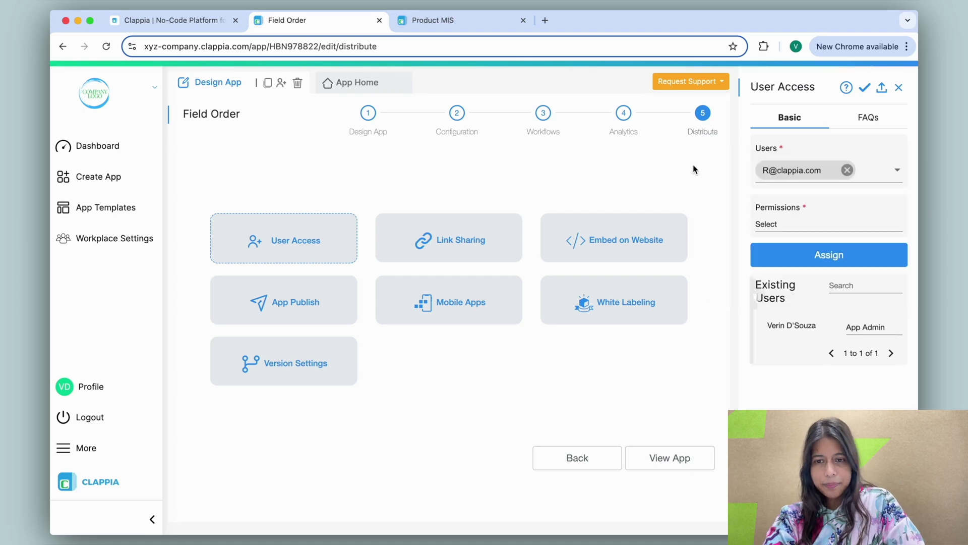
{"action": "left_click", "coordinate": [811, 222]}
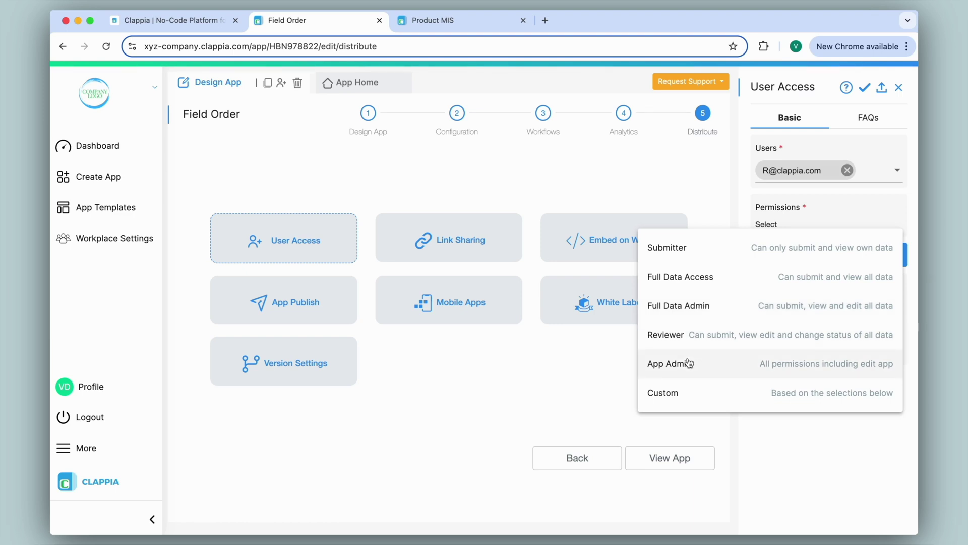
{"action": "left_click", "coordinate": [682, 391]}
{"action": "left_click", "coordinate": [721, 421]}
{"action": "left_click", "coordinate": [824, 421]}
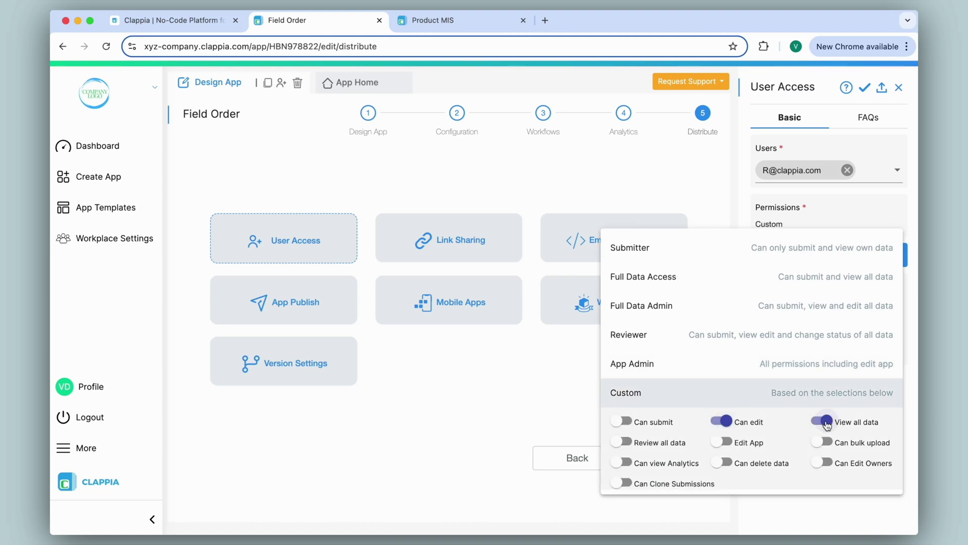
{"action": "left_click", "coordinate": [825, 422]}
{"action": "left_click", "coordinate": [722, 421]}
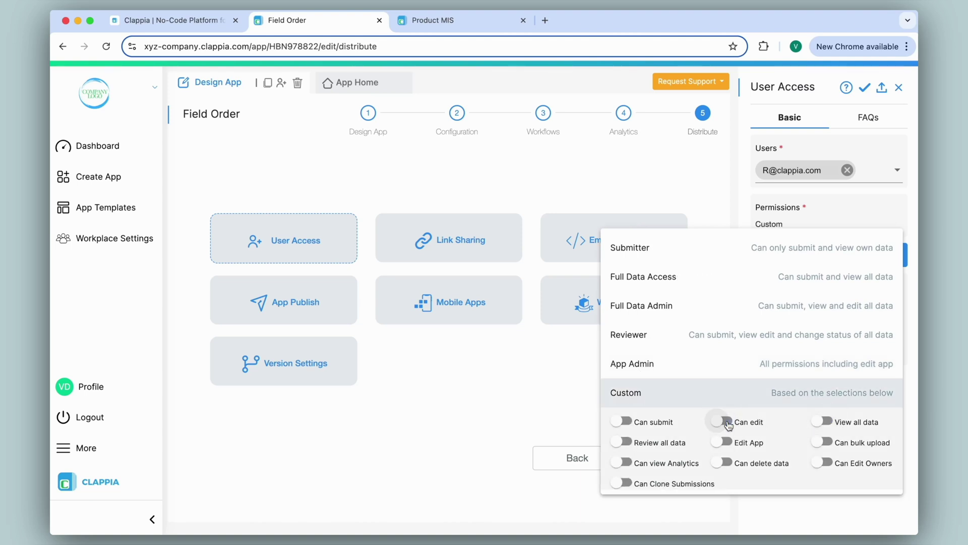
{"action": "left_click", "coordinate": [707, 253]}
{"action": "left_click", "coordinate": [808, 252]}
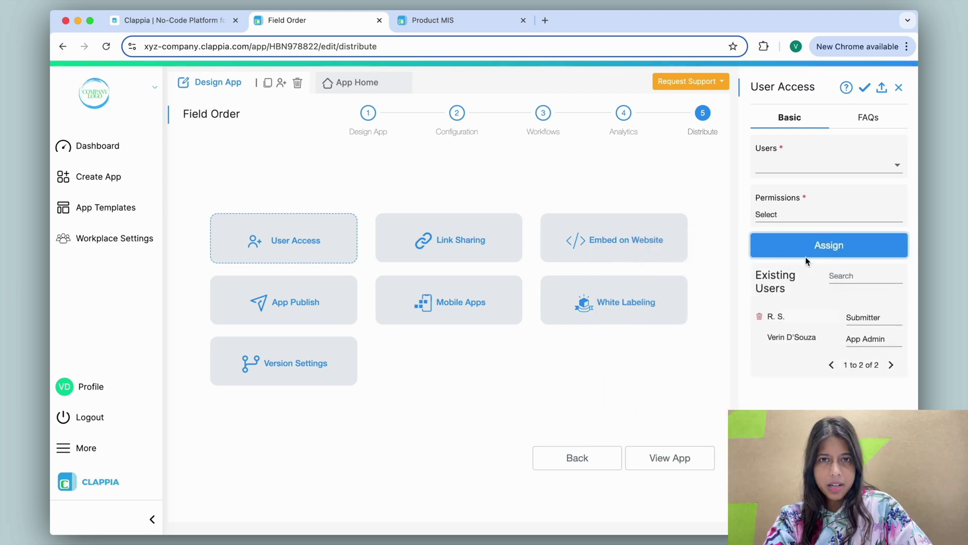
- Open and close bulk user upload, then return to the workspace dashboard
{"action": "left_click", "coordinate": [882, 89]}
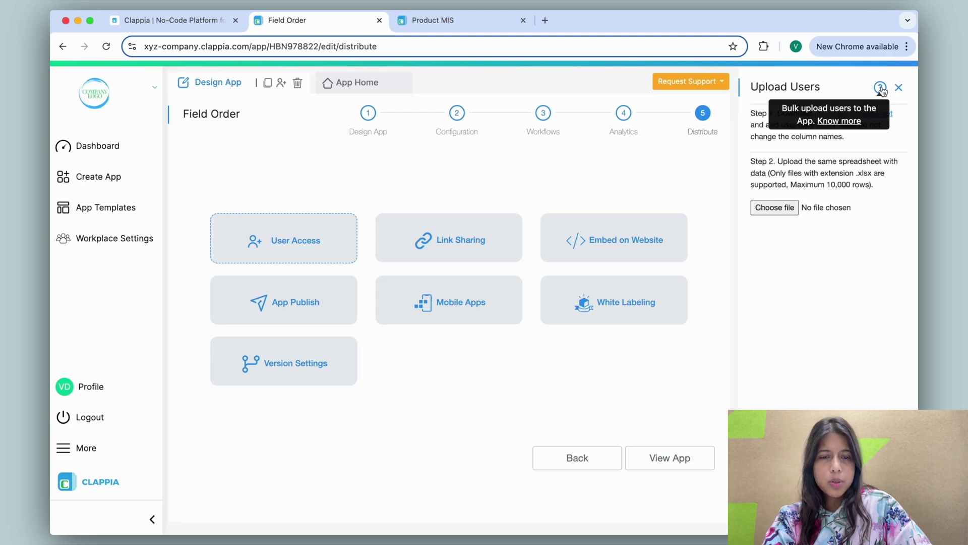
{"action": "left_click", "coordinate": [900, 88]}
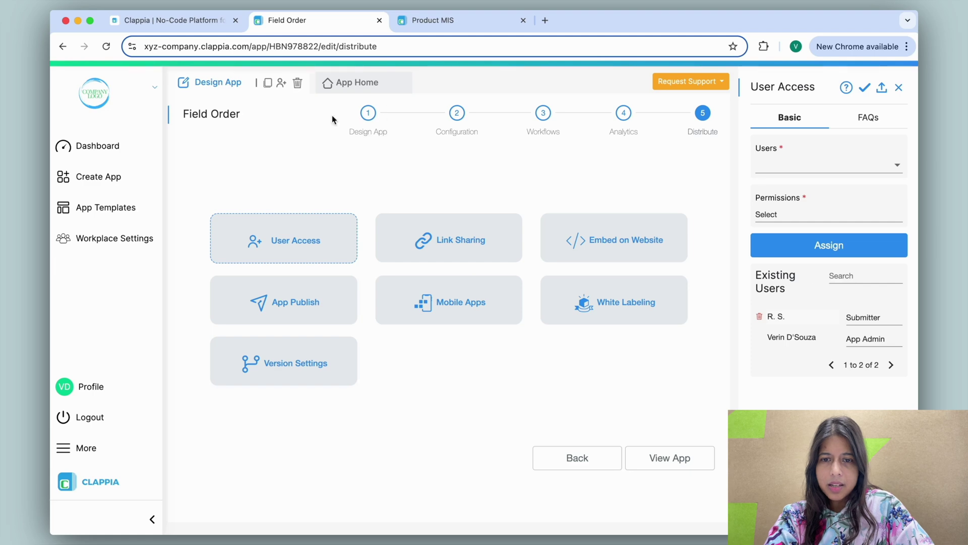
{"action": "left_click", "coordinate": [136, 152]}
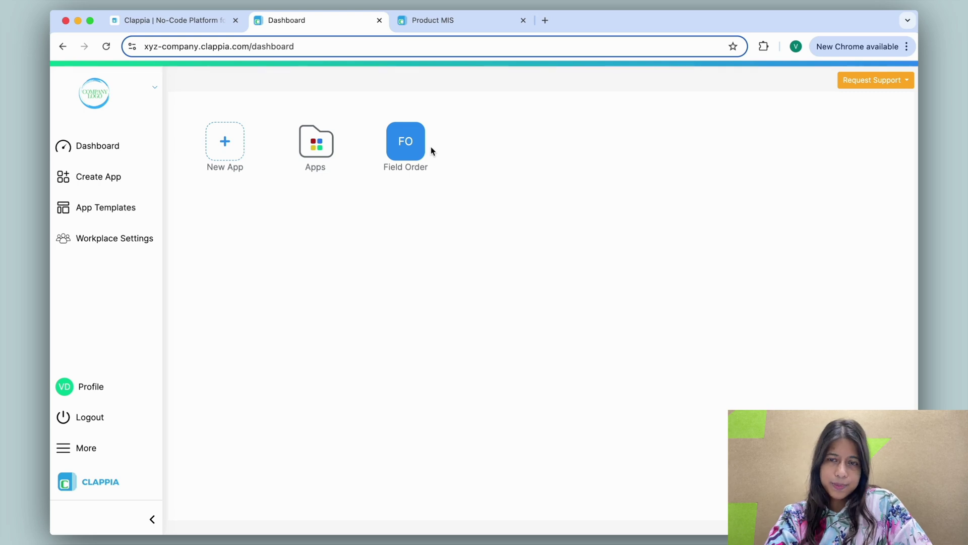
- Open the Field Order form and enter the customer's name, Business type and GST number
{"action": "left_click", "coordinate": [408, 147]}
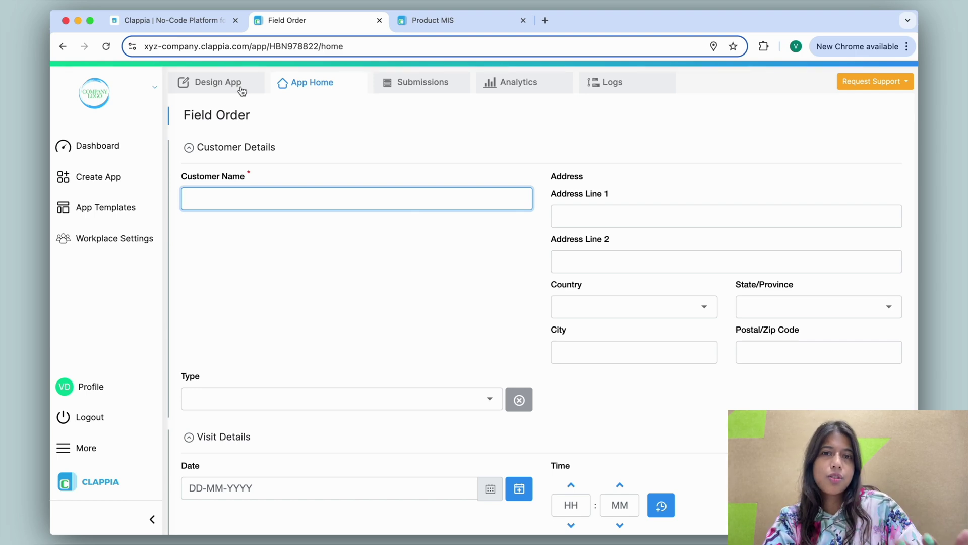
{"action": "scroll", "coordinate": [476, 143], "scroll_direction": "down", "scroll_amount": 15}
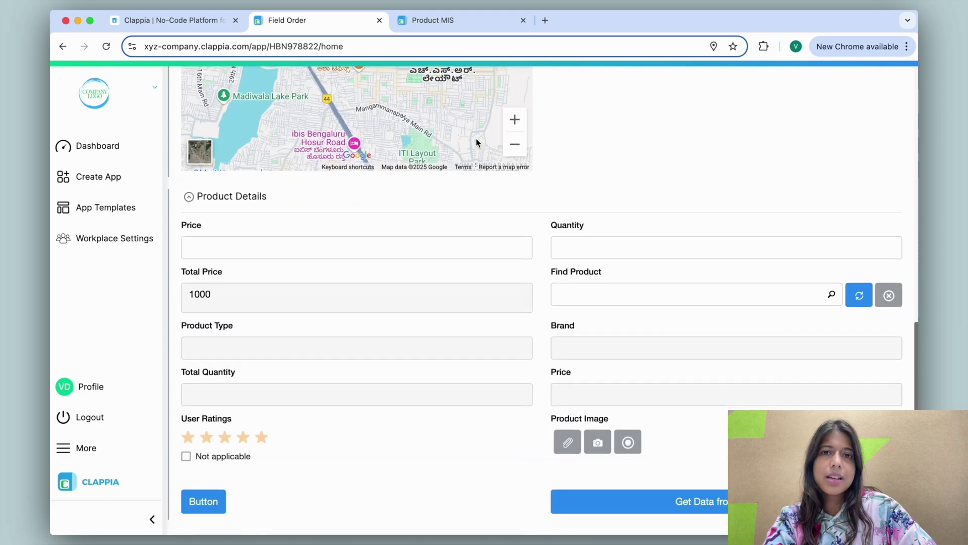
{"action": "scroll", "coordinate": [476, 143], "scroll_direction": "up", "scroll_amount": 20}
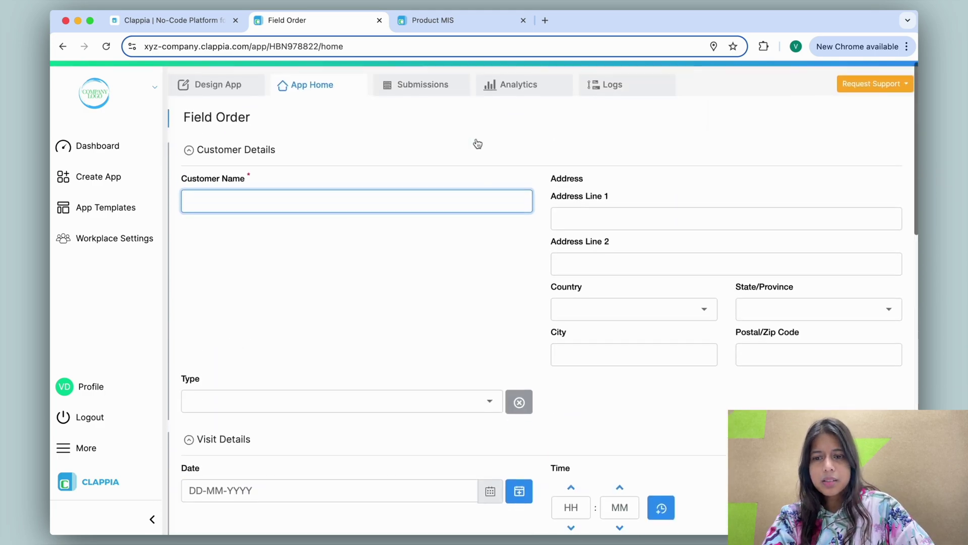
{"action": "type", "text": "Joe"}
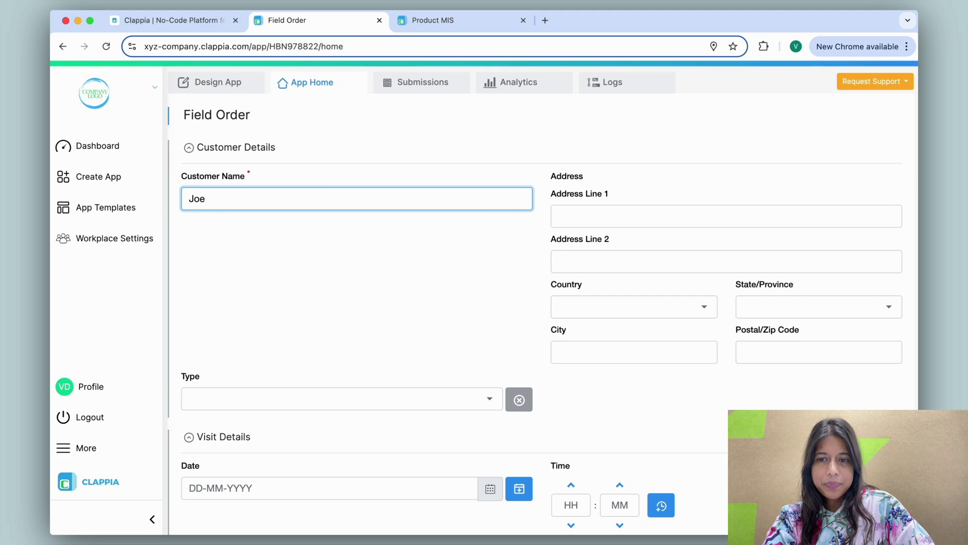
{"action": "scroll", "coordinate": [518, 276], "scroll_direction": "down", "scroll_amount": 5}
{"action": "left_click", "coordinate": [497, 267]}
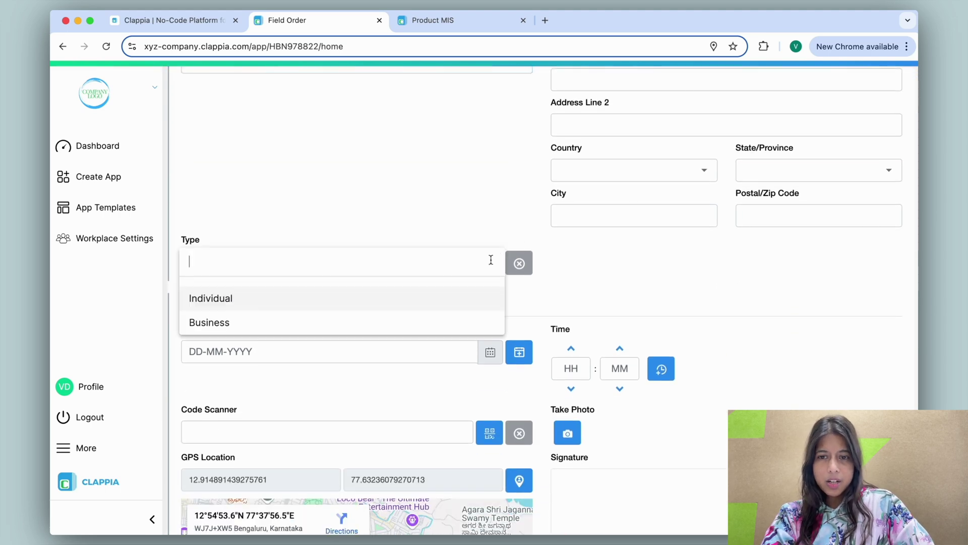
{"action": "left_click", "coordinate": [410, 328]}
{"action": "left_click", "coordinate": [571, 267]}
{"action": "type", "text": "GST"}
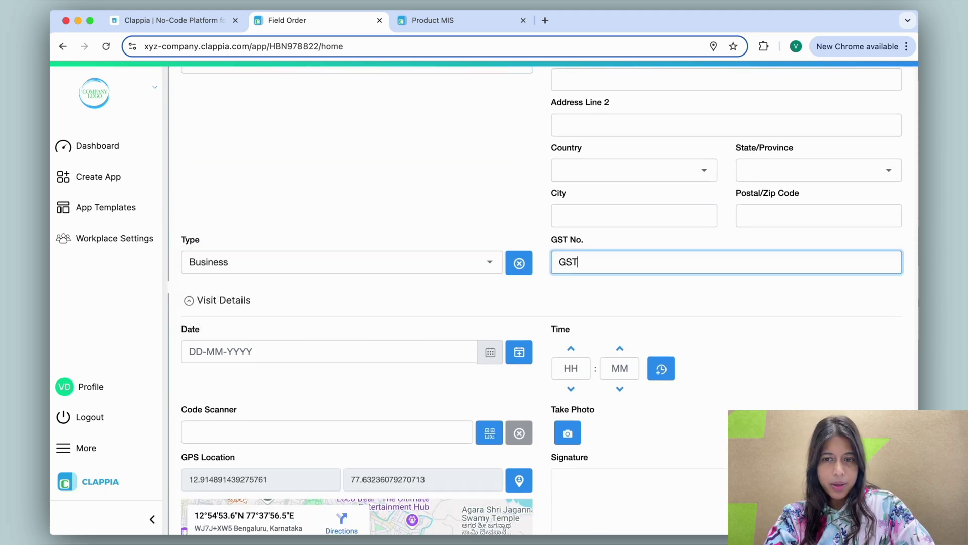
{"action": "type", "text": "123"}
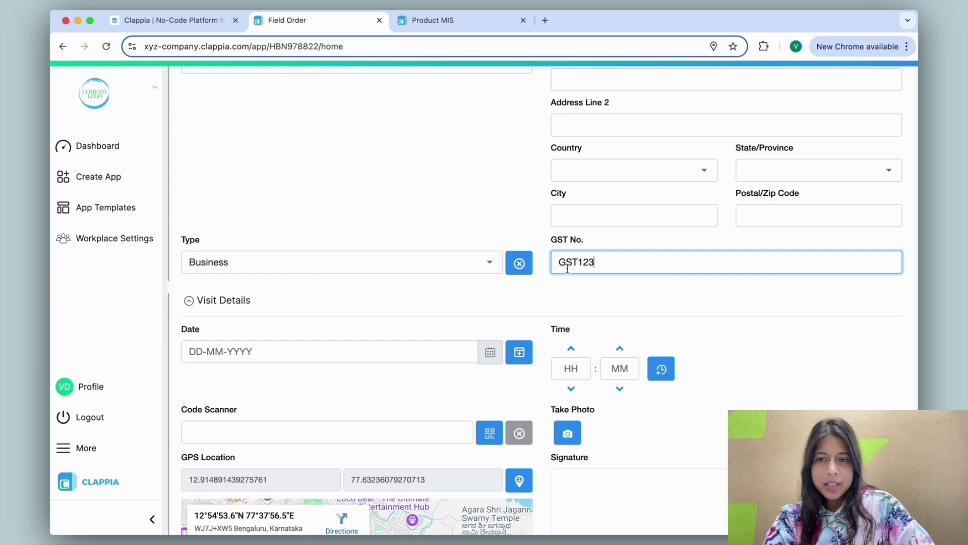
- Fill today's date and current time, scan a code, capture a photo and draw a signature
{"action": "scroll", "coordinate": [555, 277], "scroll_direction": "down", "scroll_amount": 3}
{"action": "left_click", "coordinate": [519, 235]}
{"action": "left_click", "coordinate": [661, 254]}
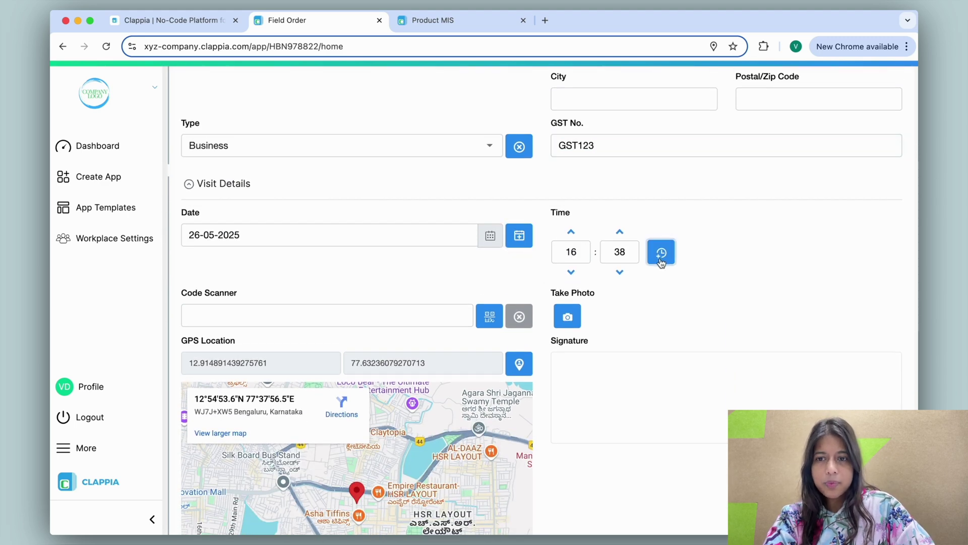
{"action": "scroll", "coordinate": [563, 399], "scroll_direction": "down", "scroll_amount": 2}
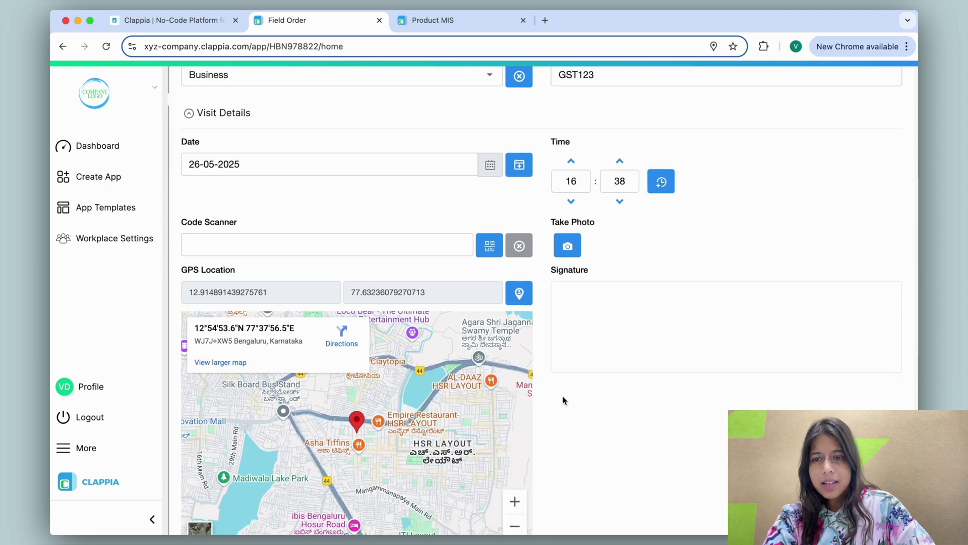
{"action": "left_click", "coordinate": [489, 246]}
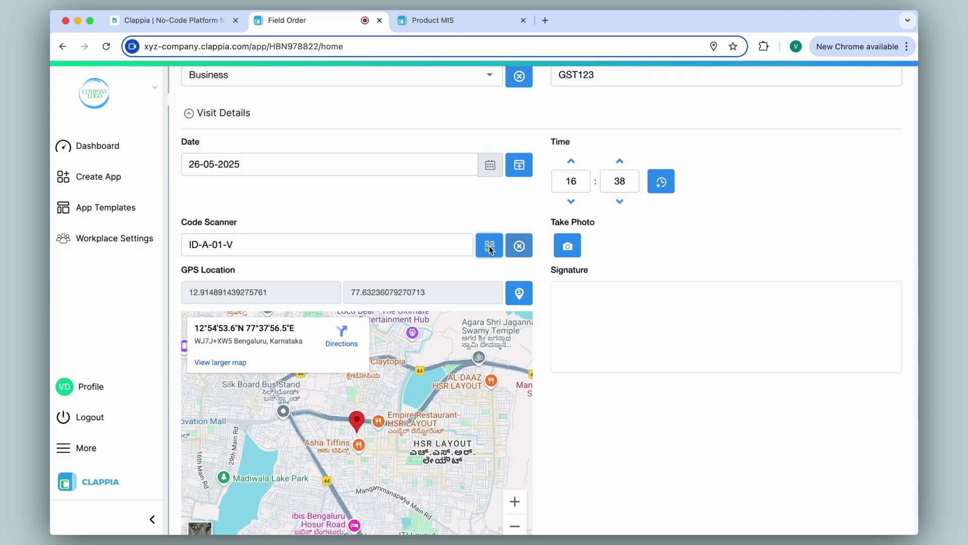
{"action": "left_click", "coordinate": [569, 245]}
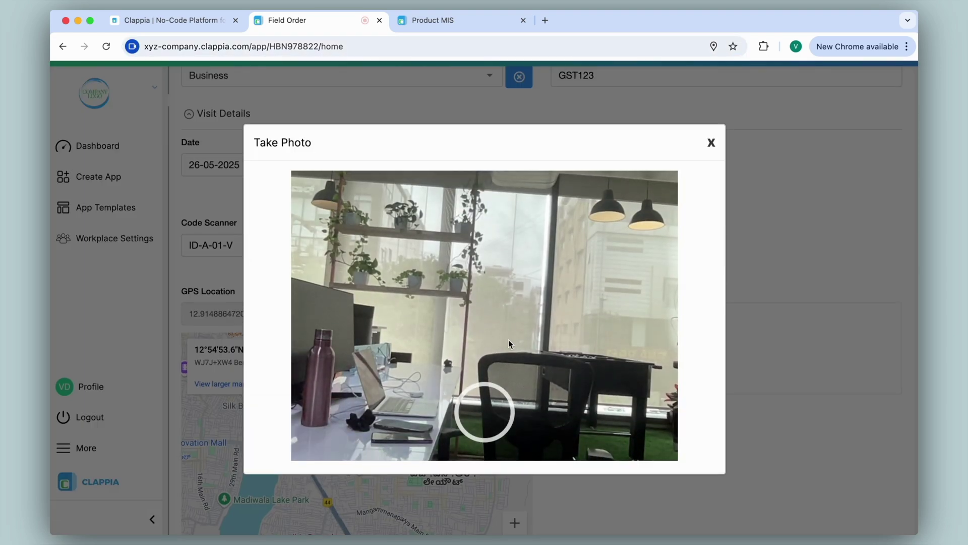
{"action": "left_click", "coordinate": [485, 405]}
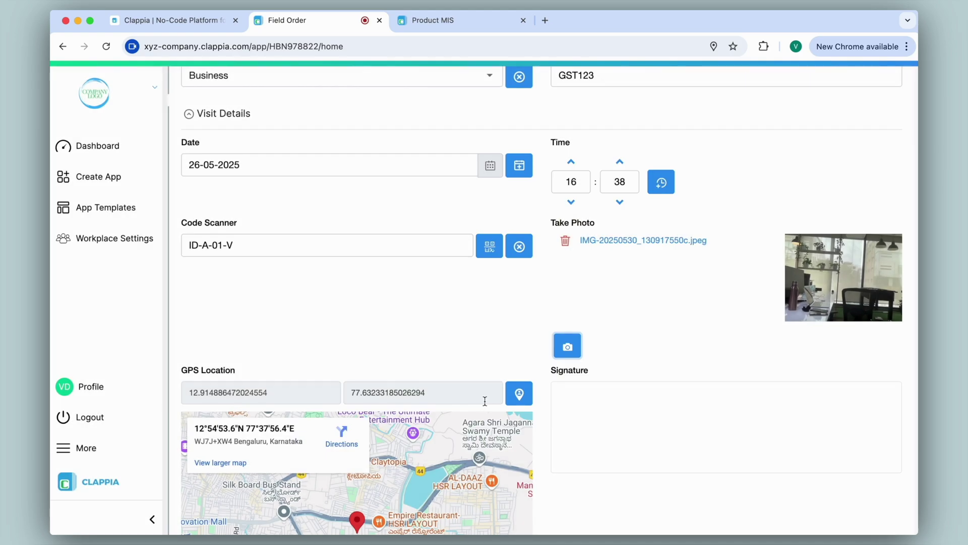
{"action": "scroll", "coordinate": [484, 401], "scroll_direction": "down", "scroll_amount": 5}
{"action": "left_click_drag", "start_coordinate": [677, 170], "coordinate": [710, 146]}
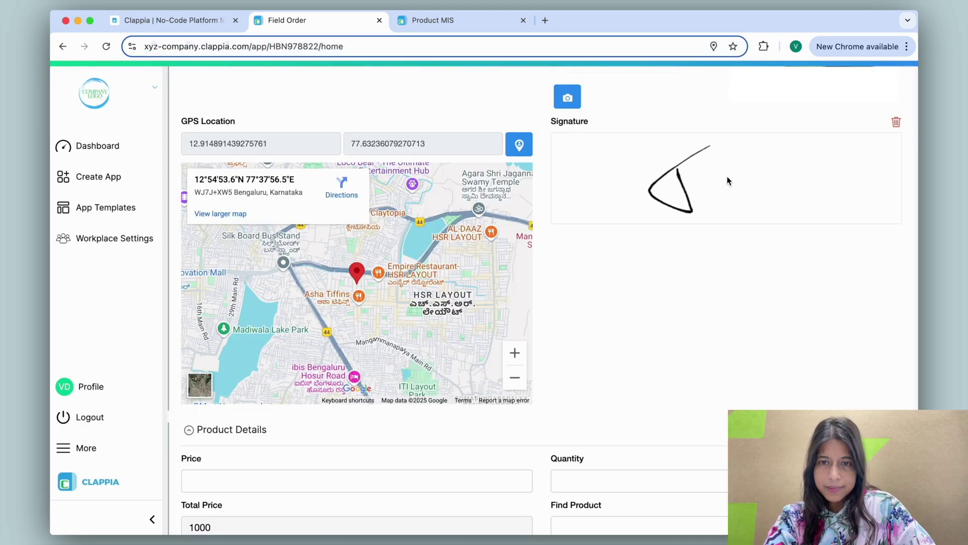
{"action": "mouse_move", "coordinate": [728, 180]}
{"action": "left_mouse_down"}
{"action": "mouse_move", "coordinate": [726, 217]}
{"action": "mouse_move", "coordinate": [721, 205]}
{"action": "mouse_move", "coordinate": [840, 123]}
{"action": "left_mouse_up"}
- Enter price 234, correct the quantity, pick product L01 HP and submit the order
{"action": "scroll", "coordinate": [545, 298], "scroll_direction": "down", "scroll_amount": 4}
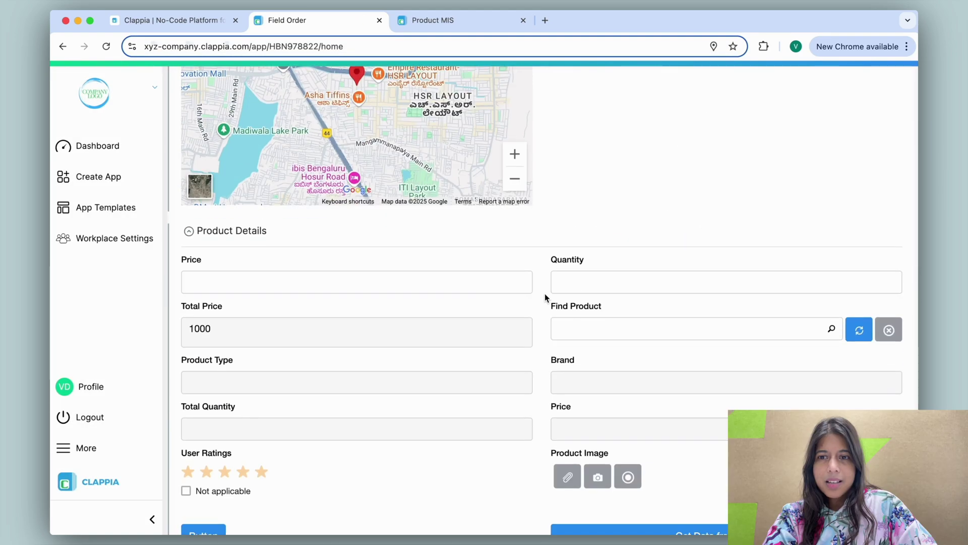
{"action": "left_click", "coordinate": [495, 279]}
{"action": "type", "text": "234"}
{"action": "key", "text": "Tab"}
{"action": "type", "text": "25"}
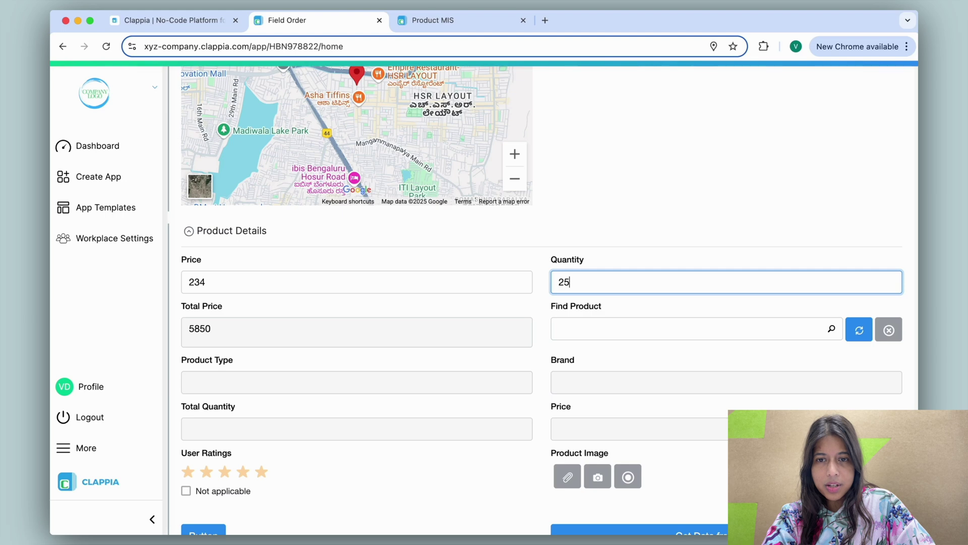
{"action": "key", "text": "BackSpace"}
{"action": "key", "text": "BackSpace"}
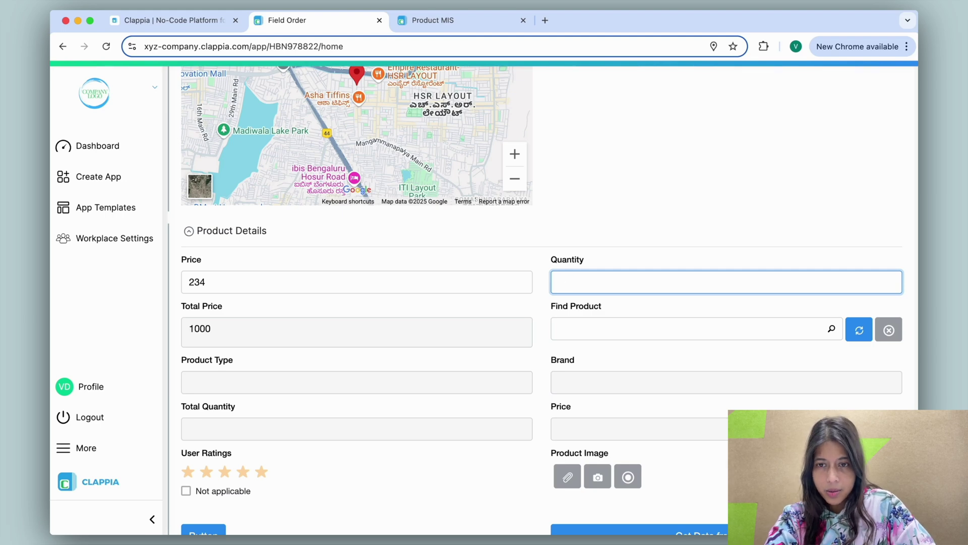
{"action": "type", "text": "4"}
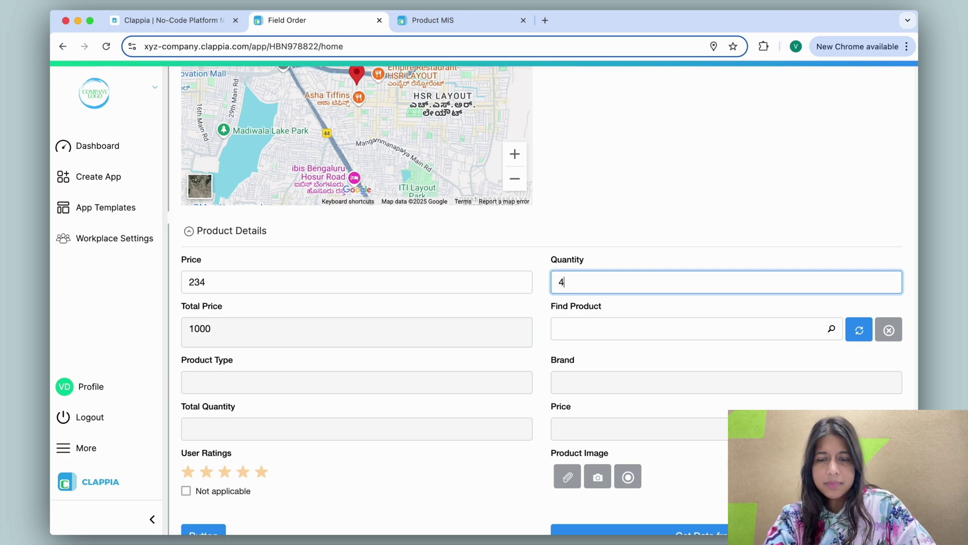
{"action": "left_click", "coordinate": [628, 328]}
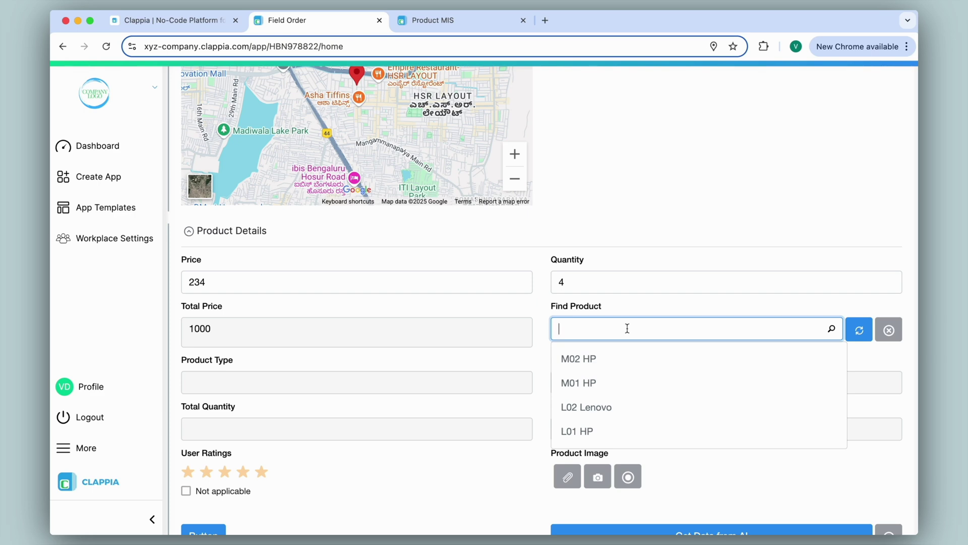
{"action": "left_click", "coordinate": [611, 429]}
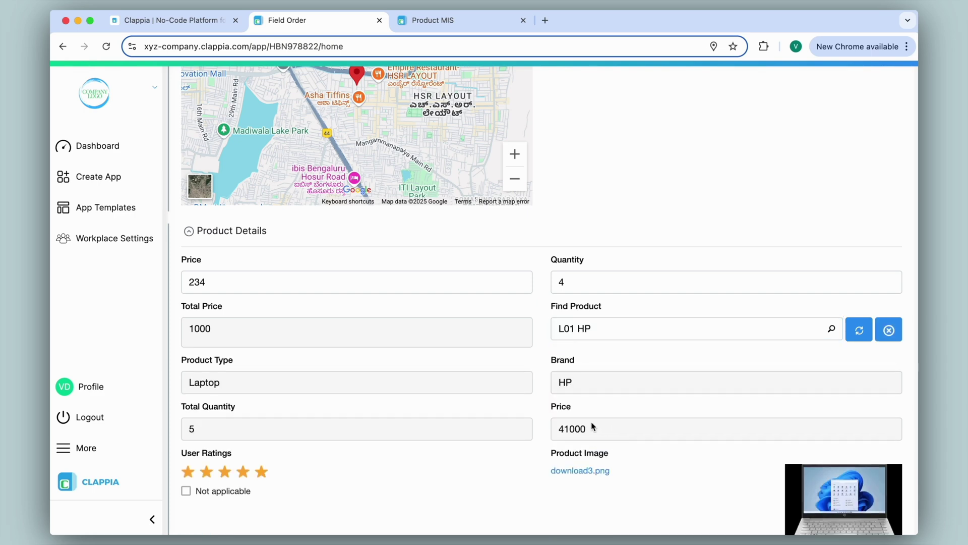
{"action": "scroll", "coordinate": [540, 414], "scroll_direction": "down", "scroll_amount": 2}
{"action": "scroll", "coordinate": [540, 415], "scroll_direction": "down", "scroll_amount": 3}
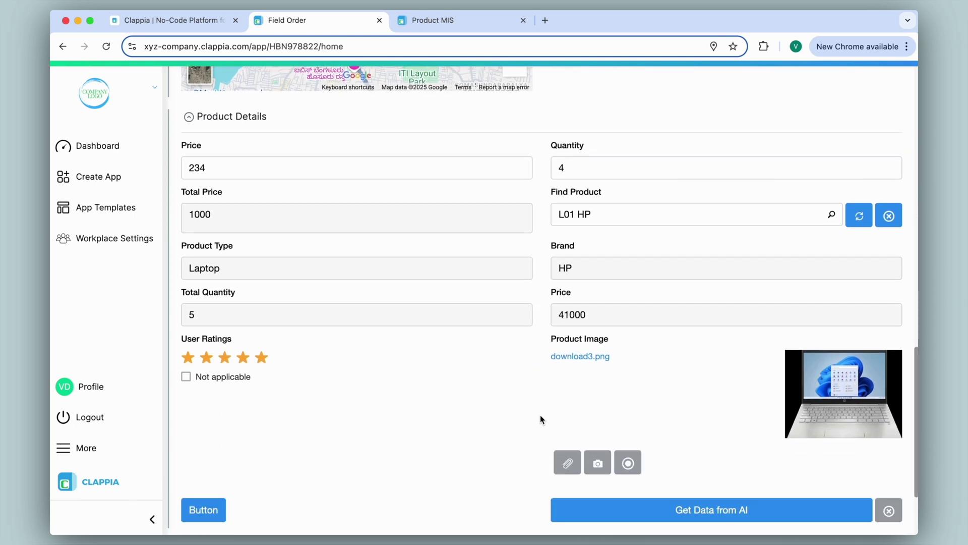
{"action": "scroll", "coordinate": [540, 419], "scroll_direction": "down", "scroll_amount": 5}
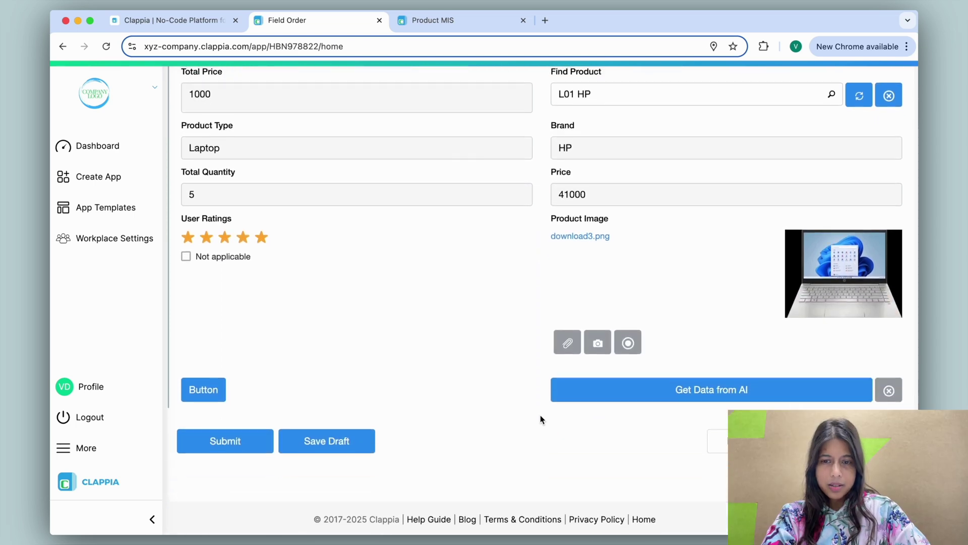
{"action": "left_click", "coordinate": [237, 443]}
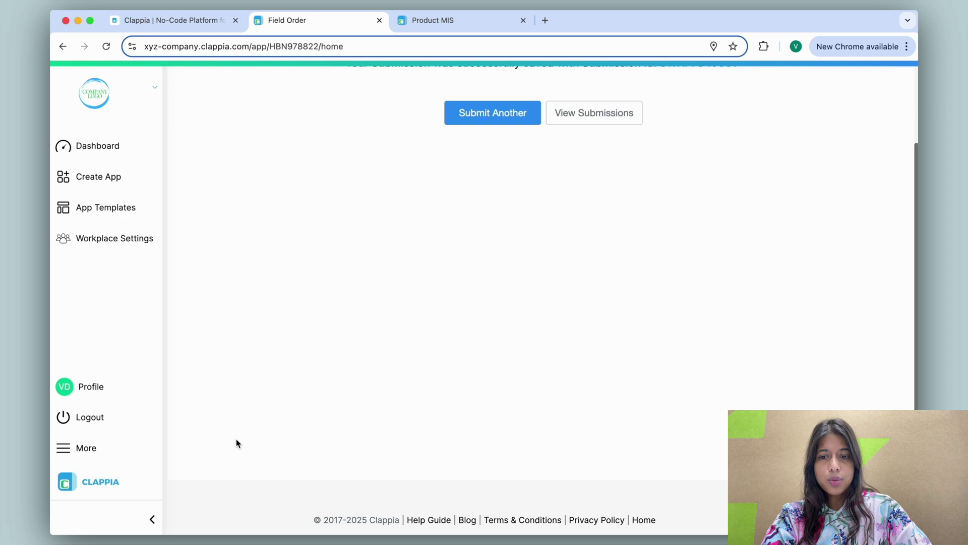
- Open the Field Order submission and save its status as Approved
{"action": "left_click", "coordinate": [415, 88]}
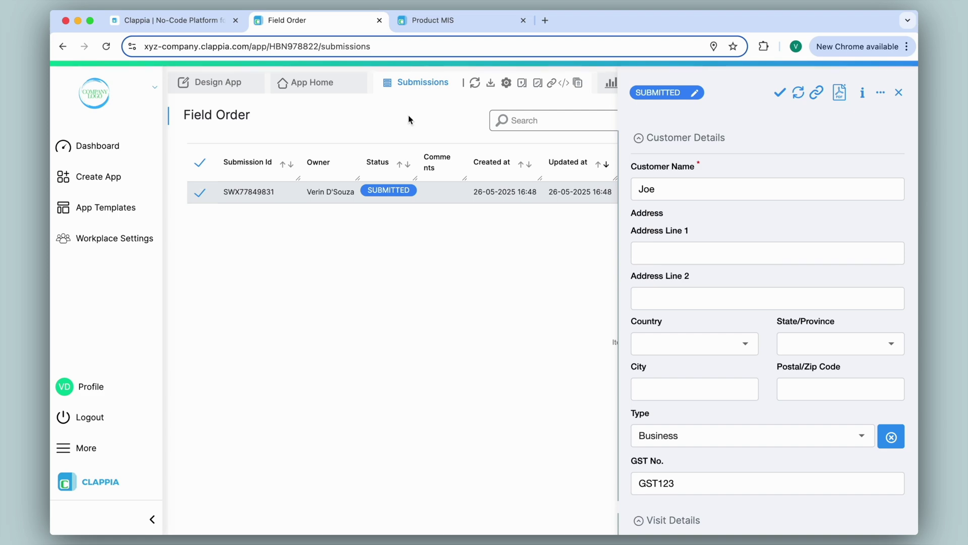
{"action": "scroll", "coordinate": [761, 203], "scroll_direction": "down", "scroll_amount": 15}
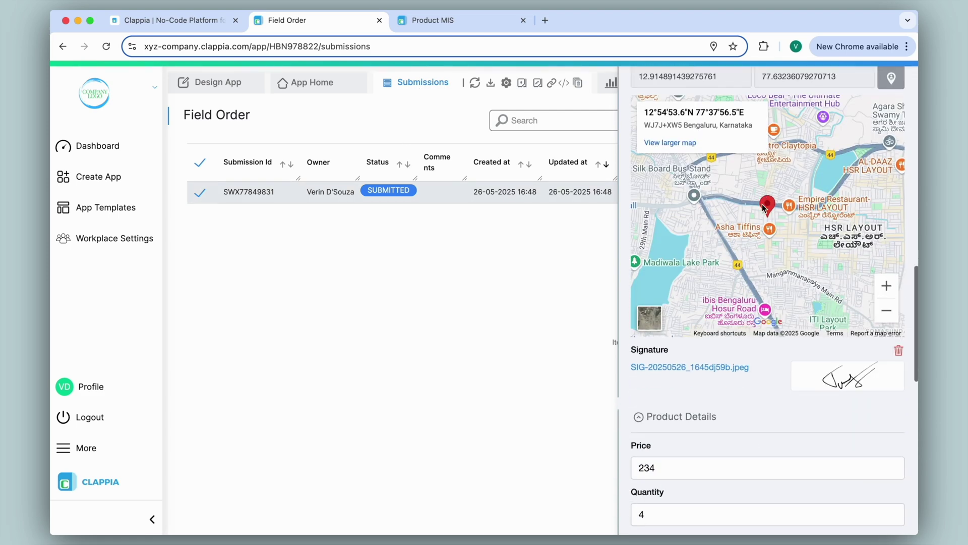
{"action": "scroll", "coordinate": [761, 203], "scroll_direction": "up", "scroll_amount": 13}
{"action": "scroll", "coordinate": [762, 203], "scroll_direction": "up", "scroll_amount": 3}
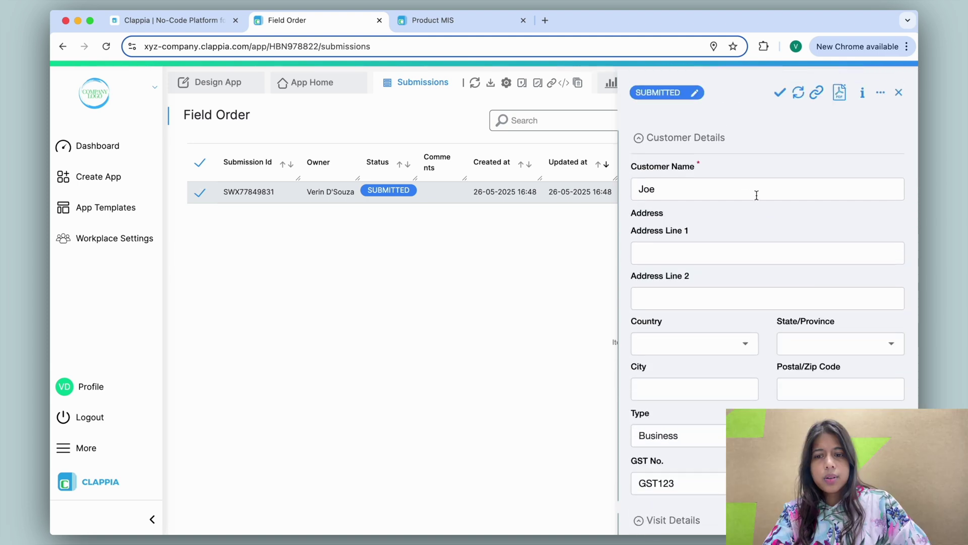
{"action": "left_click", "coordinate": [687, 98]}
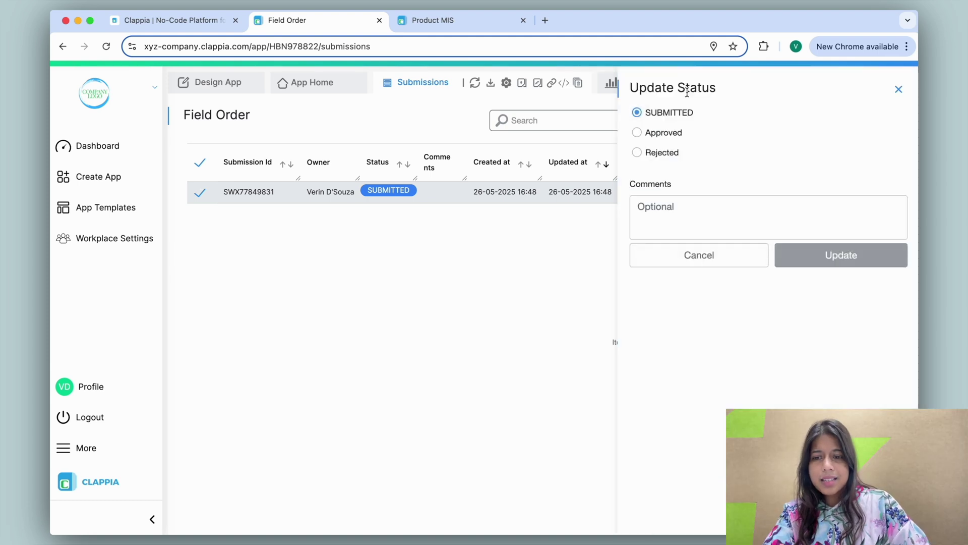
{"action": "left_click", "coordinate": [657, 136]}
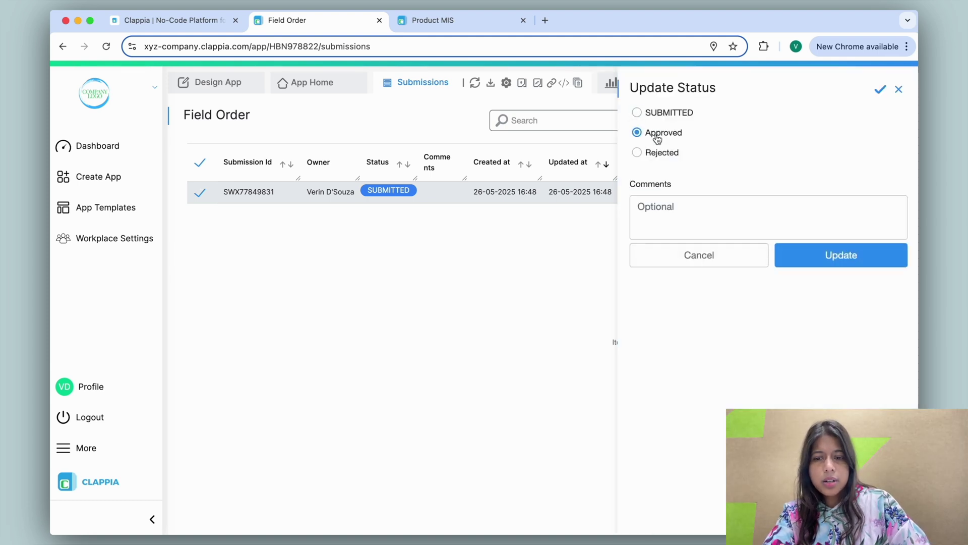
{"action": "left_click", "coordinate": [846, 261]}
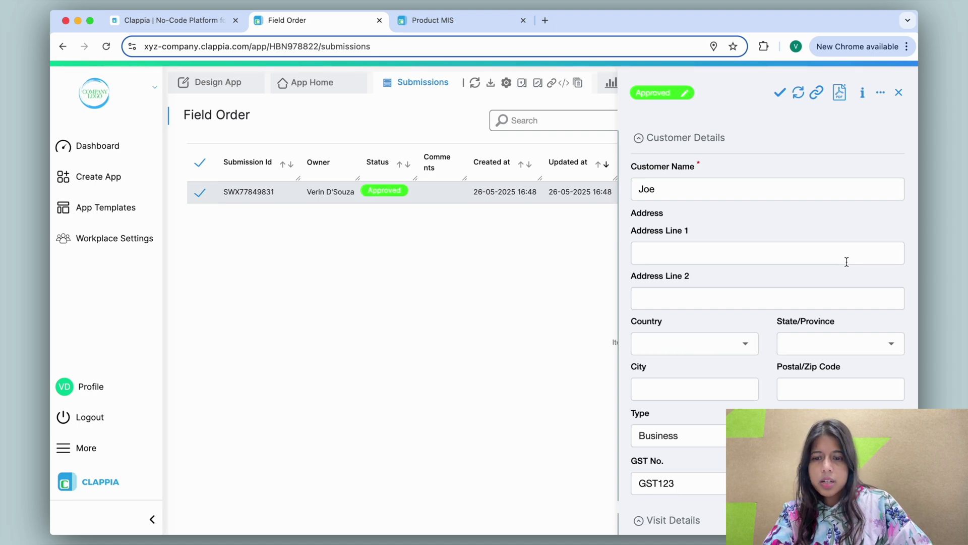
- Try the PDF export, close the print tab and details panel, and toggle the search filters
{"action": "left_click", "coordinate": [846, 100]}
{"action": "left_click", "coordinate": [523, 20]}
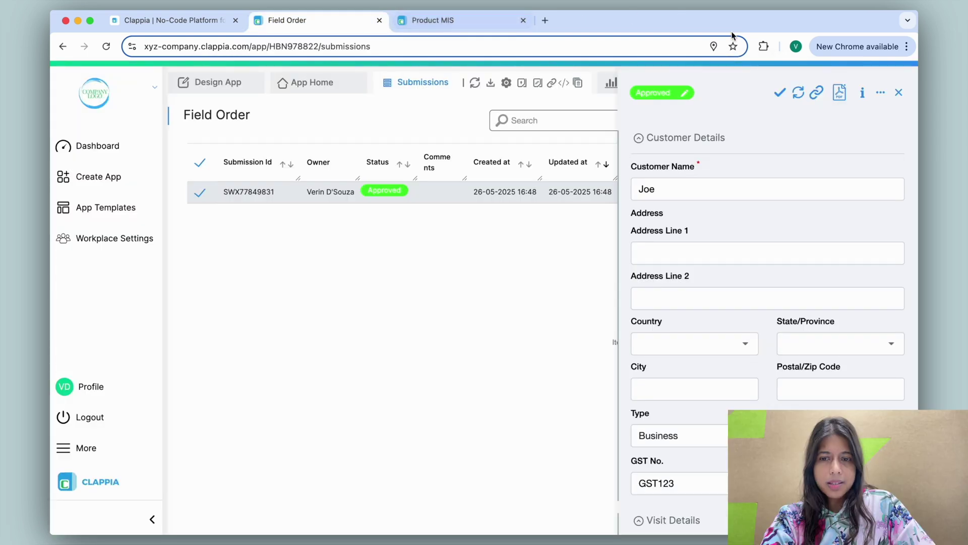
{"action": "left_click", "coordinate": [899, 92]}
{"action": "left_click", "coordinate": [676, 120]}
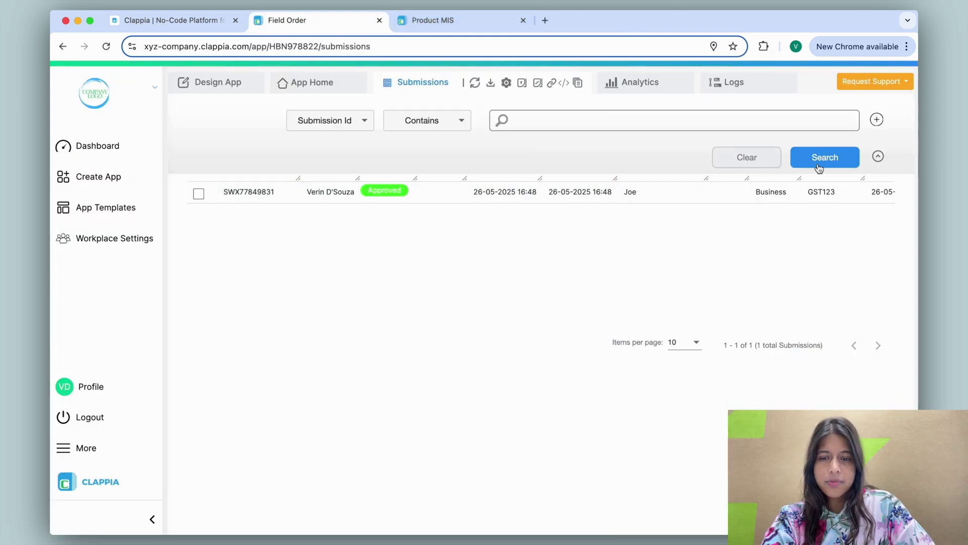
{"action": "left_click", "coordinate": [878, 156]}
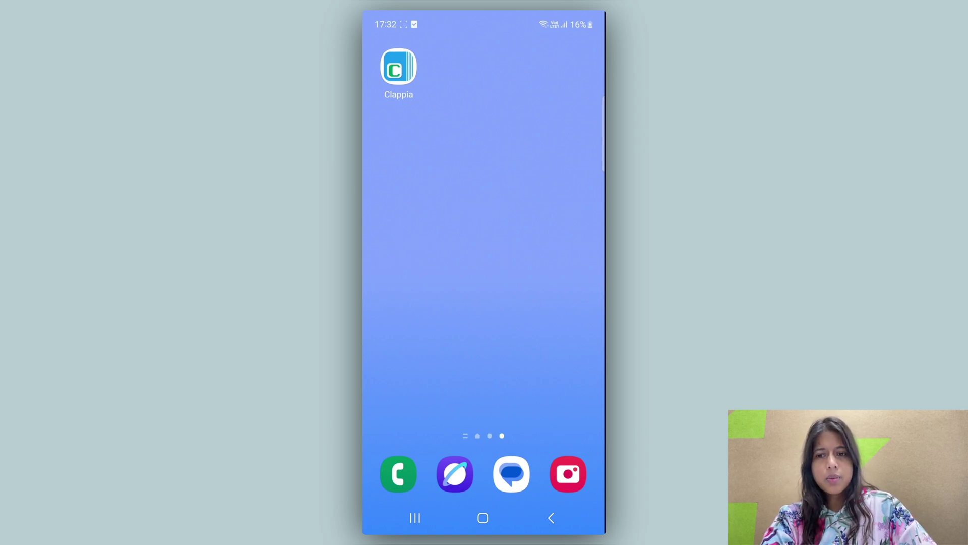
- Launch Clappia on the phone, open Field Order and enter the customer's name
{"action": "left_click", "coordinate": [398, 67]}
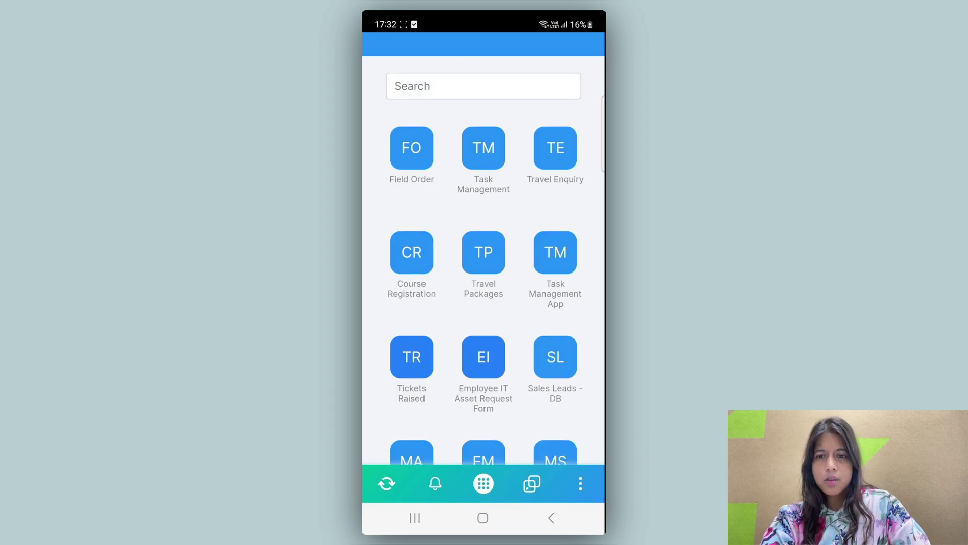
{"action": "left_click", "coordinate": [411, 148]}
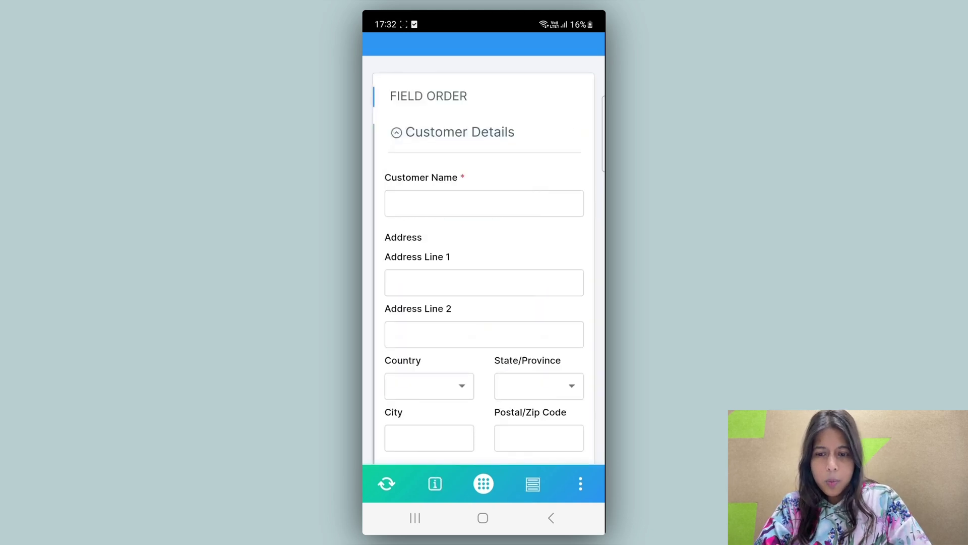
{"action": "scroll", "coordinate": [375, 380], "scroll_direction": "down", "scroll_amount": 15}
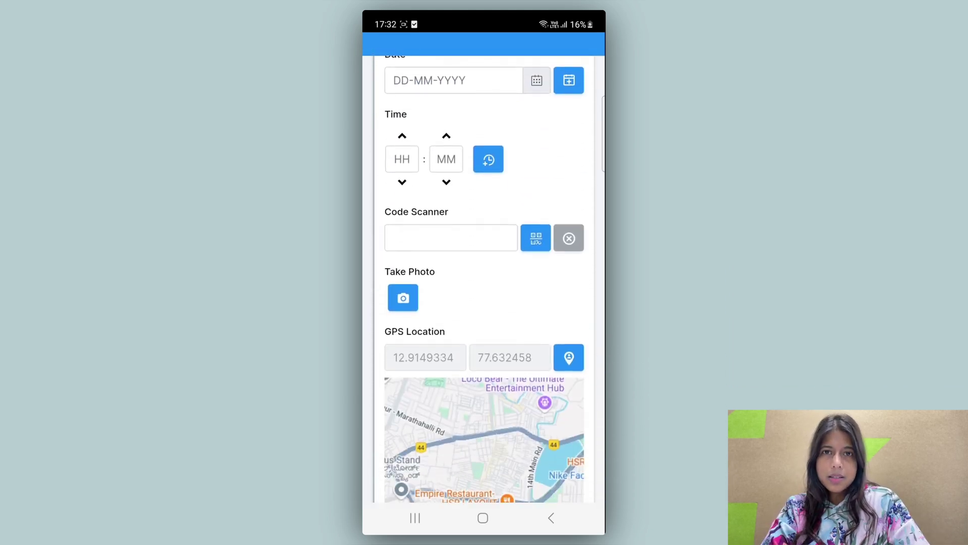
{"action": "scroll", "coordinate": [374, 284], "scroll_direction": "down", "scroll_amount": 8}
{"action": "scroll", "coordinate": [374, 284], "scroll_direction": "up", "scroll_amount": 20}
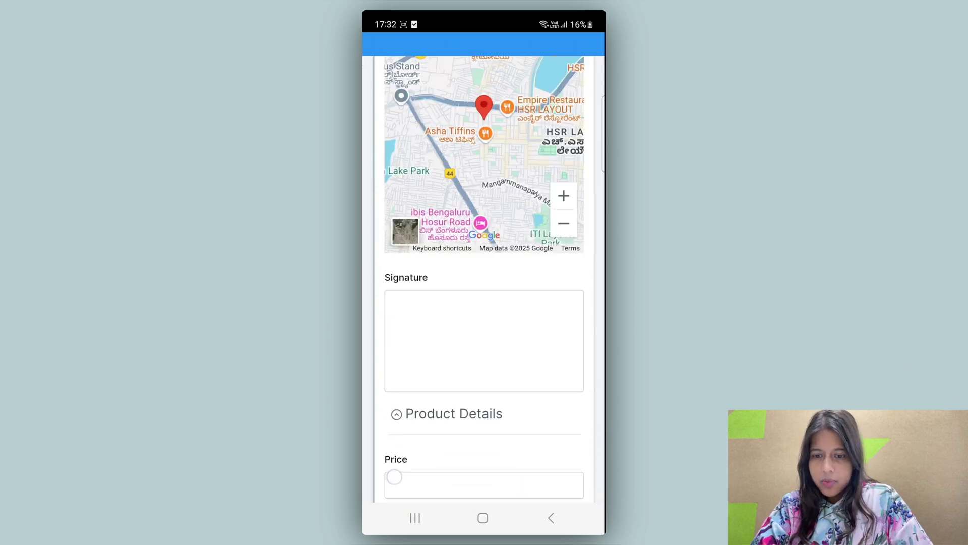
{"action": "left_click", "coordinate": [423, 201]}
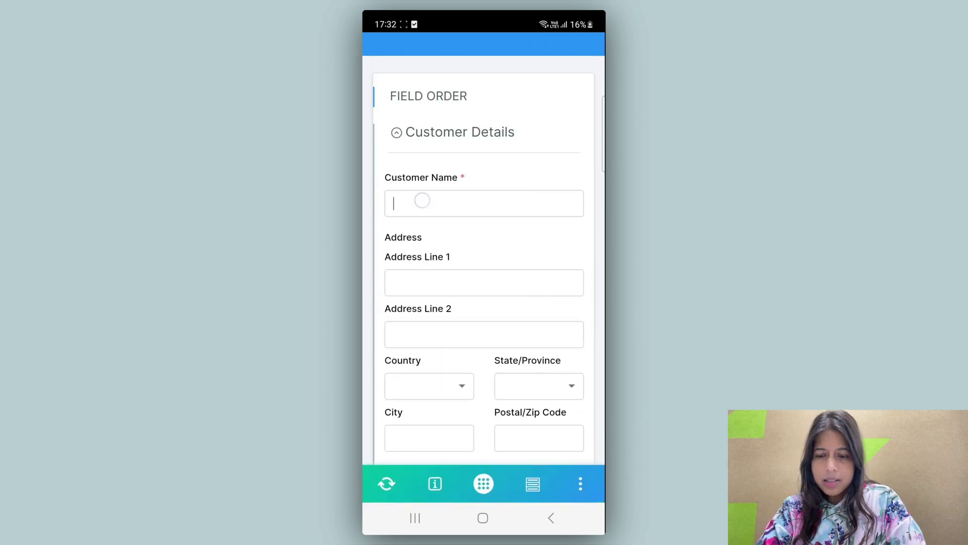
{"action": "type", "text": "Joe"}
- Fill today's date and current time, choose Business type and enter the GST number
{"action": "scroll", "coordinate": [369, 371], "scroll_direction": "down", "scroll_amount": 5}
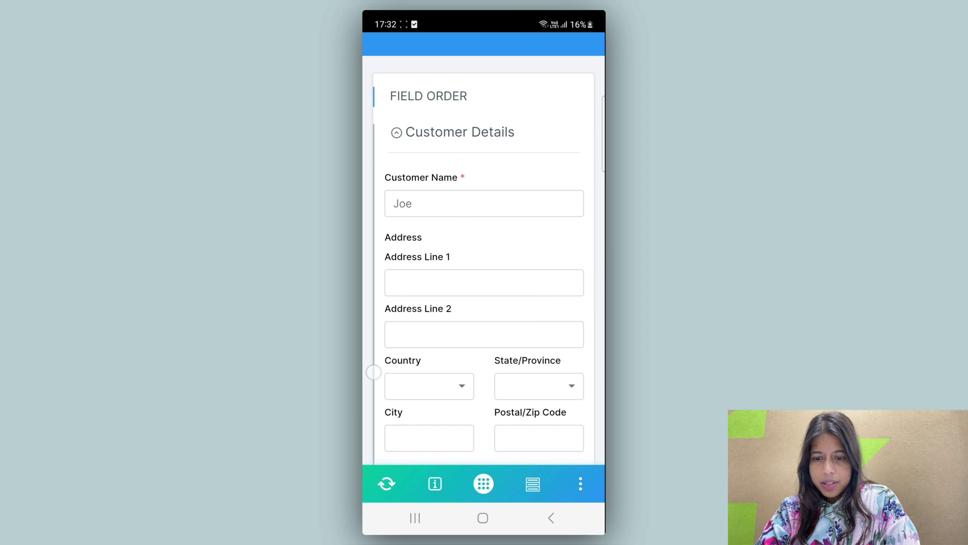
{"action": "left_click", "coordinate": [569, 324]}
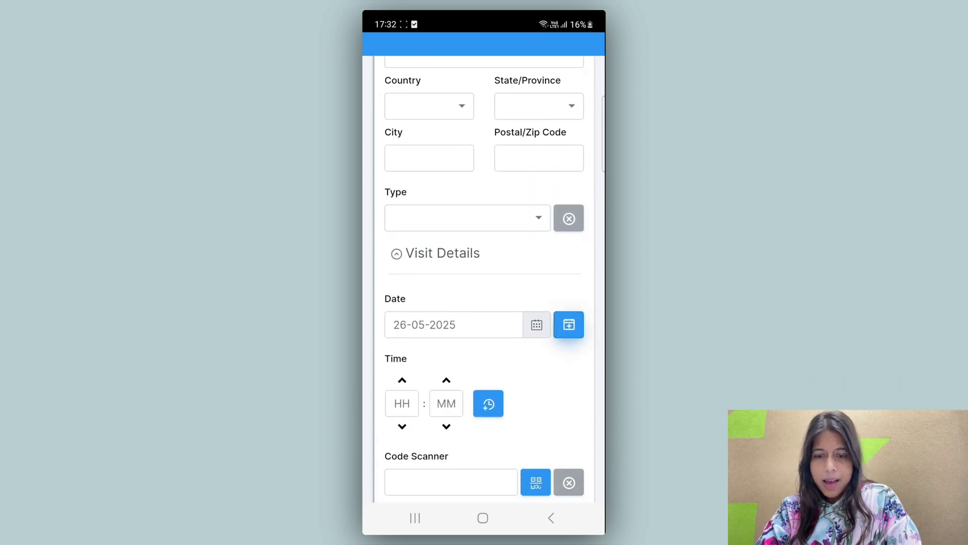
{"action": "left_click", "coordinate": [488, 404]}
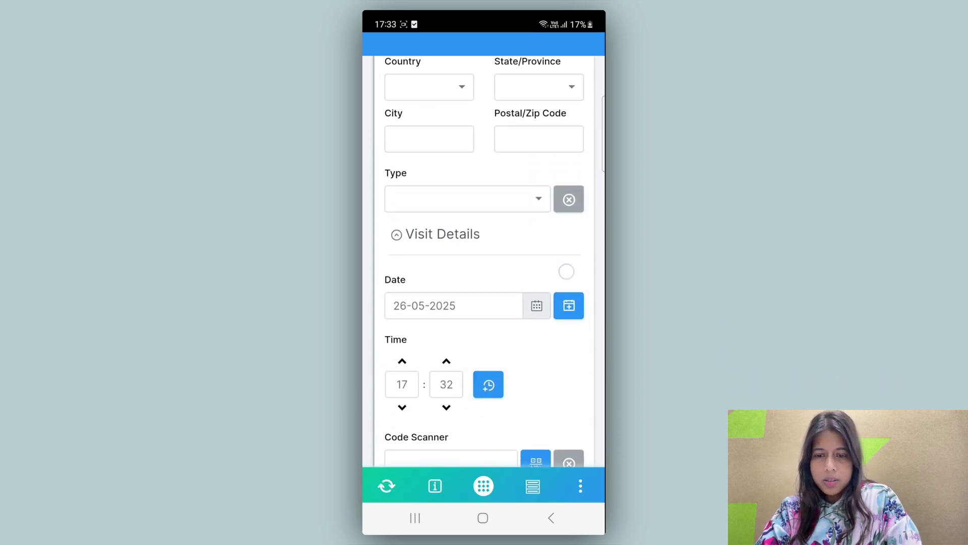
{"action": "scroll", "coordinate": [484, 252], "scroll_direction": "up", "scroll_amount": 3}
{"action": "left_click", "coordinate": [467, 347]}
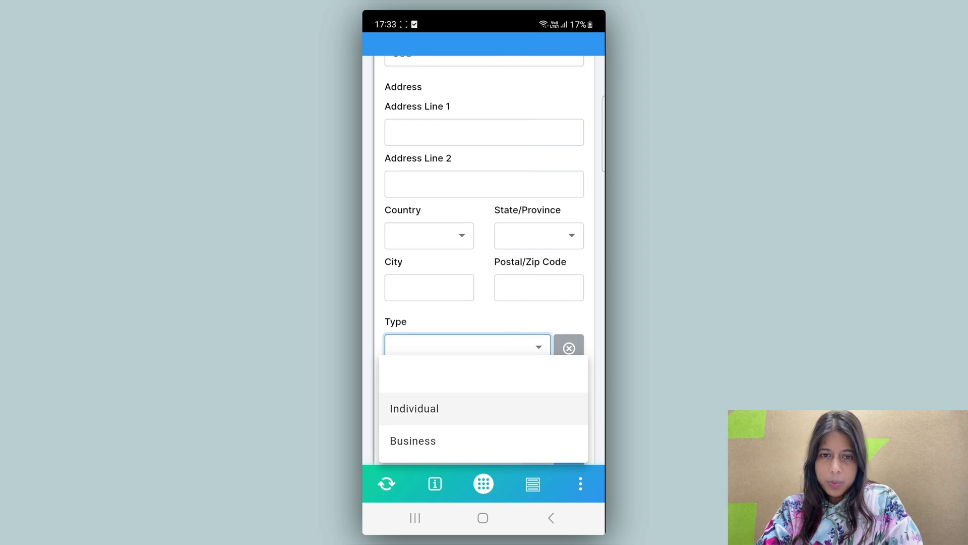
{"action": "left_click", "coordinate": [459, 440]}
{"action": "left_click", "coordinate": [485, 404]}
{"action": "type", "text": "Gst-334"}
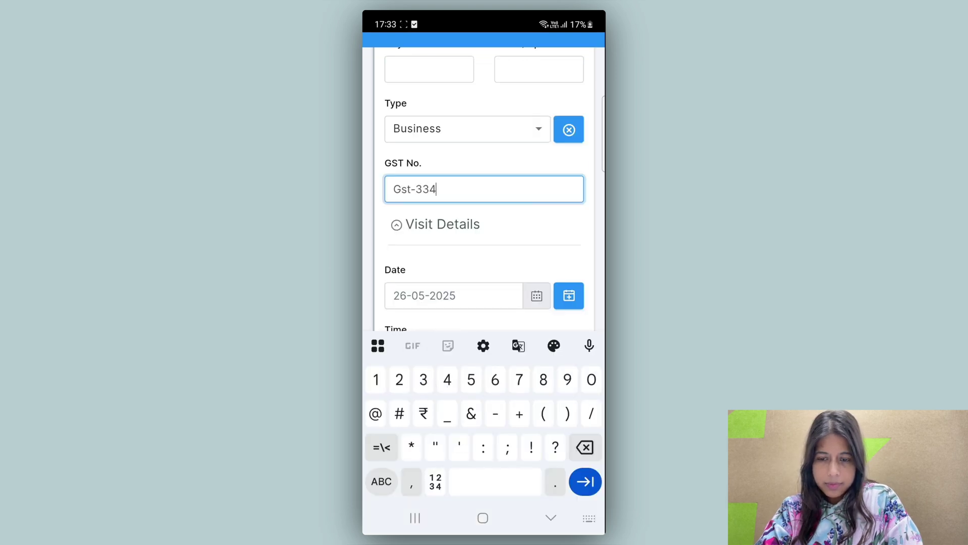
- Capture and accept a photo, then draw a signature in the signature box
{"action": "scroll", "coordinate": [485, 252], "scroll_direction": "down", "scroll_amount": 5}
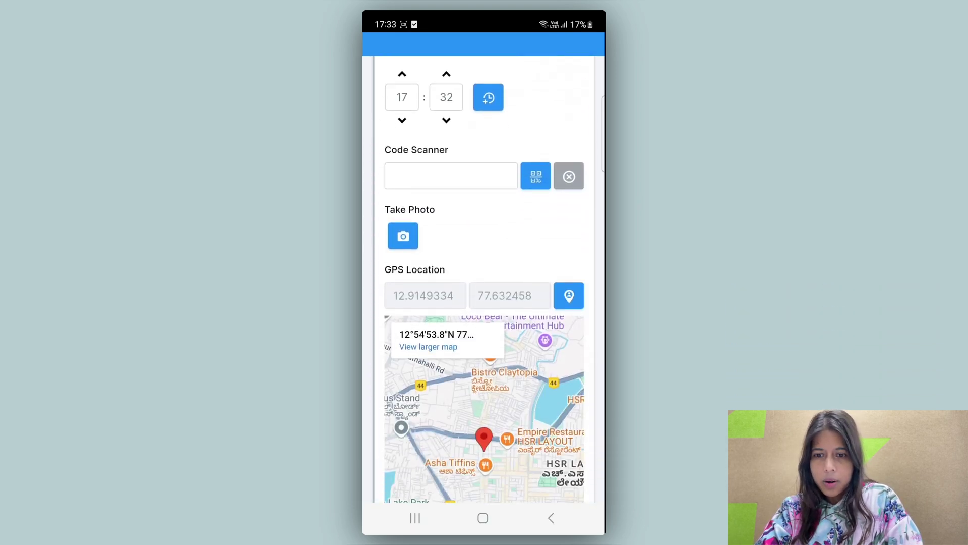
{"action": "left_click", "coordinate": [403, 235]}
{"action": "left_click", "coordinate": [484, 460]}
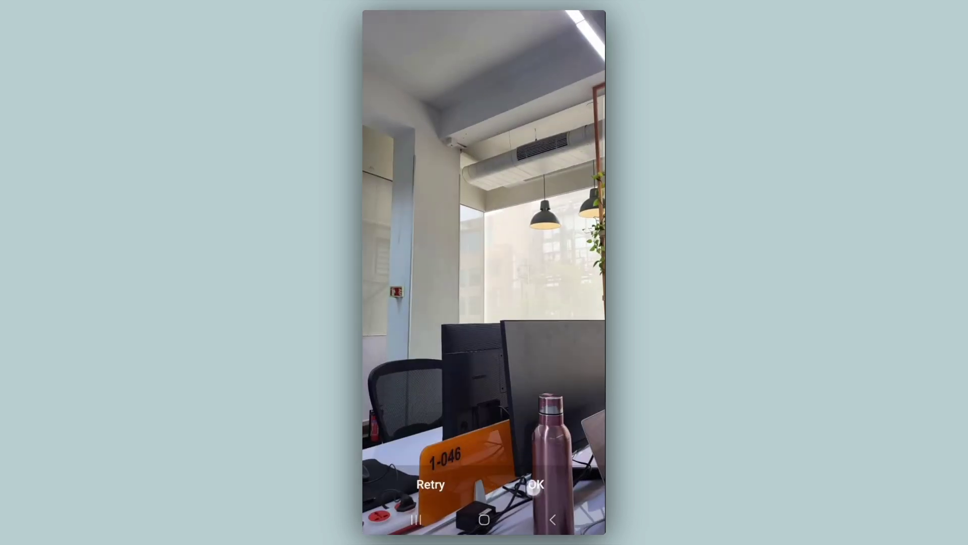
{"action": "left_click", "coordinate": [536, 485]}
{"action": "scroll", "coordinate": [462, 353], "scroll_direction": "down", "scroll_amount": 10}
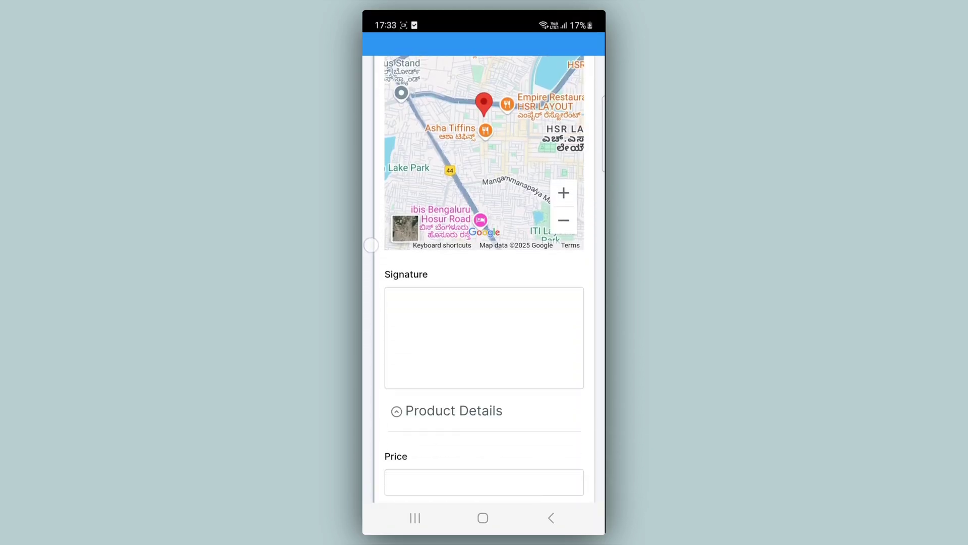
{"action": "mouse_move", "coordinate": [438, 244]}
{"action": "left_mouse_down"}
{"action": "mouse_move", "coordinate": [470, 292]}
{"action": "mouse_move", "coordinate": [505, 275]}
{"action": "mouse_move", "coordinate": [547, 227]}
{"action": "left_mouse_up"}
- Enter price 234 and quantity 25, pick product L01 HP and submit
{"action": "left_click", "coordinate": [484, 401]}
{"action": "type", "text": "23"}
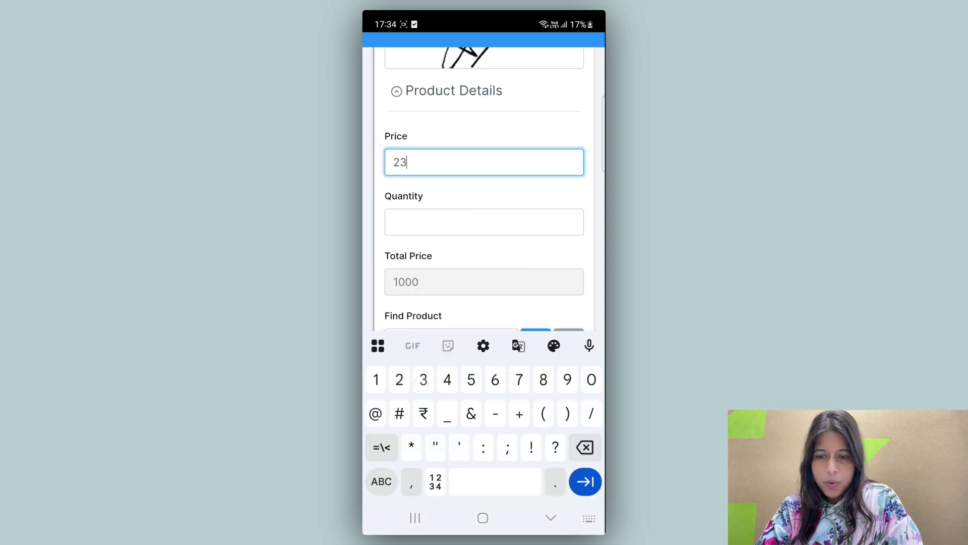
{"action": "type", "text": "4"}
{"action": "key", "text": "Tab"}
{"action": "type", "text": "25"}
{"action": "scroll", "coordinate": [484, 202], "scroll_direction": "down", "scroll_amount": 4}
{"action": "left_click", "coordinate": [444, 158]}
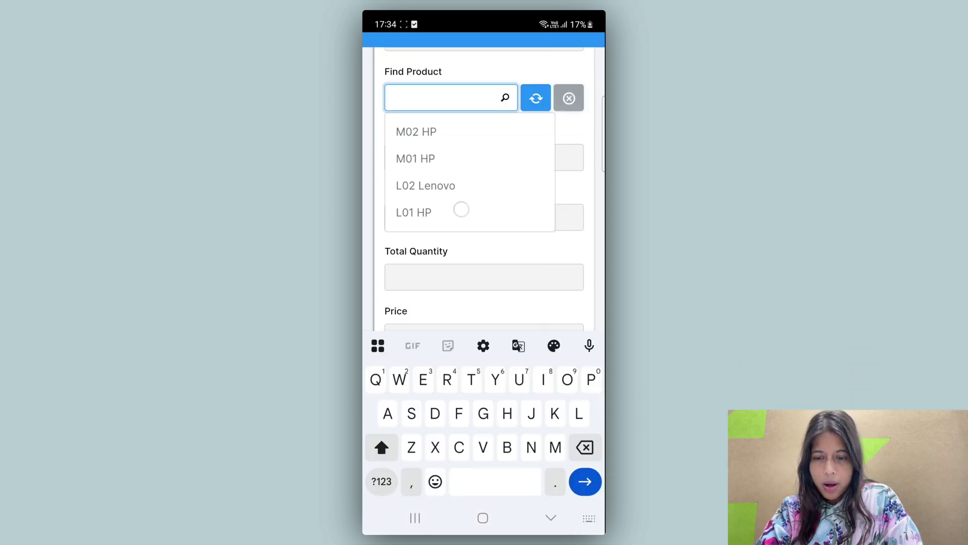
{"action": "left_click", "coordinate": [461, 208]}
{"action": "scroll", "coordinate": [484, 303], "scroll_direction": "down", "scroll_amount": 10}
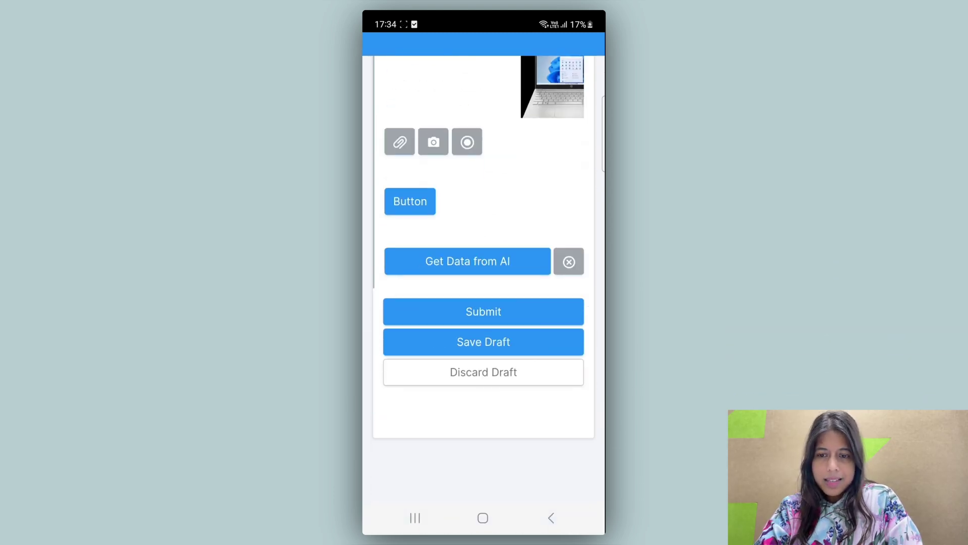
{"action": "left_click", "coordinate": [503, 309]}
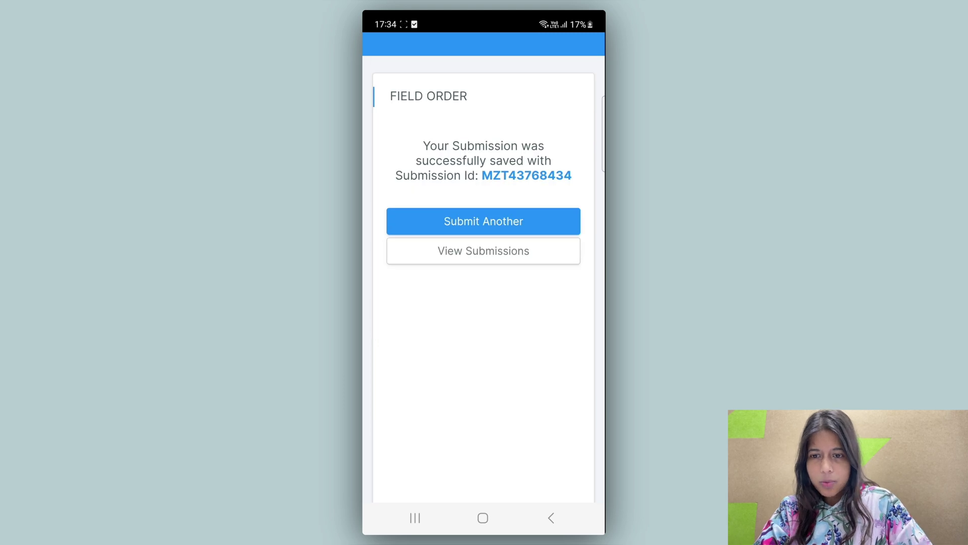
- Open View Submissions, review the new SUBMITTED entry, then swipe its details sheet closed
{"action": "left_click", "coordinate": [483, 252]}
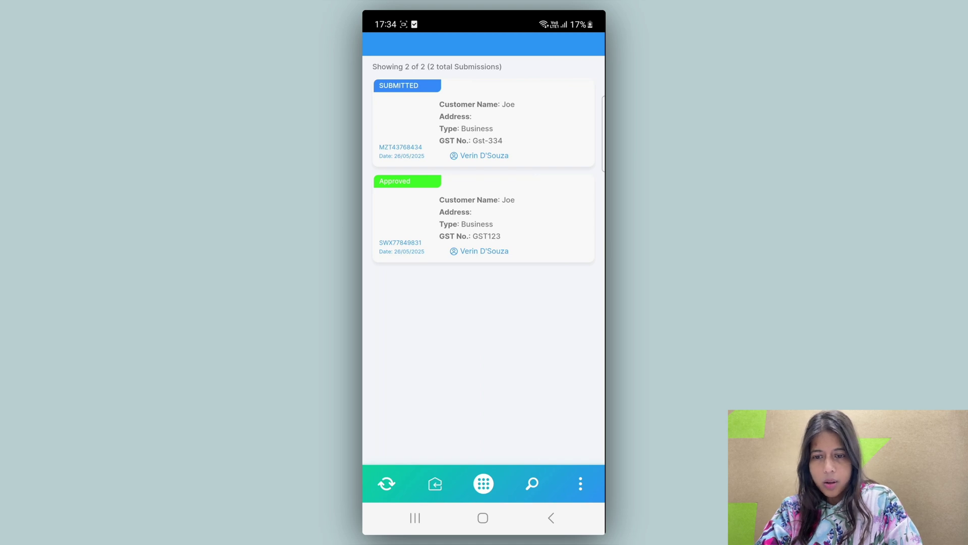
{"action": "left_click", "coordinate": [483, 124]}
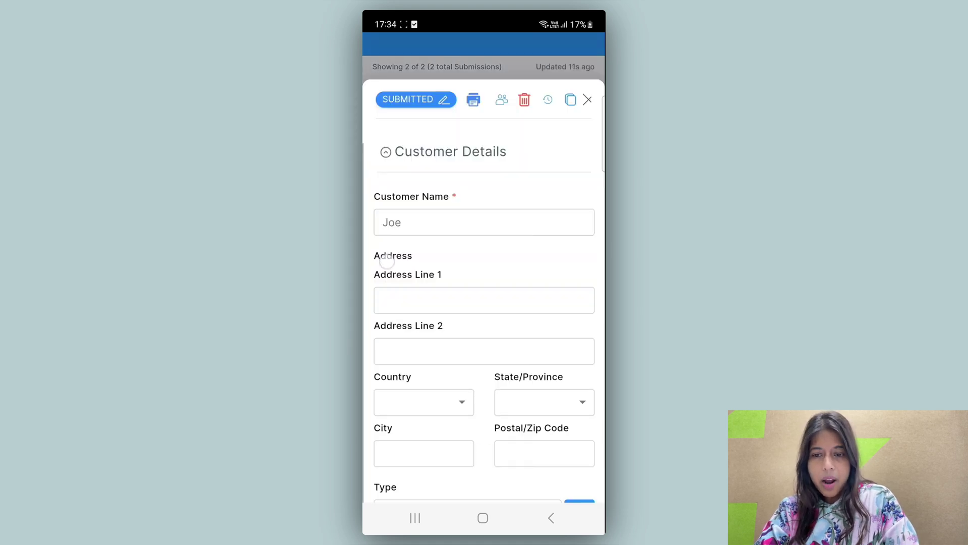
{"action": "scroll", "coordinate": [483, 282], "scroll_direction": "down", "scroll_amount": 4}
{"action": "scroll", "coordinate": [483, 283], "scroll_direction": "up", "scroll_amount": 5}
{"action": "left_click_drag", "start_coordinate": [483, 151], "coordinate": [483, 353]}
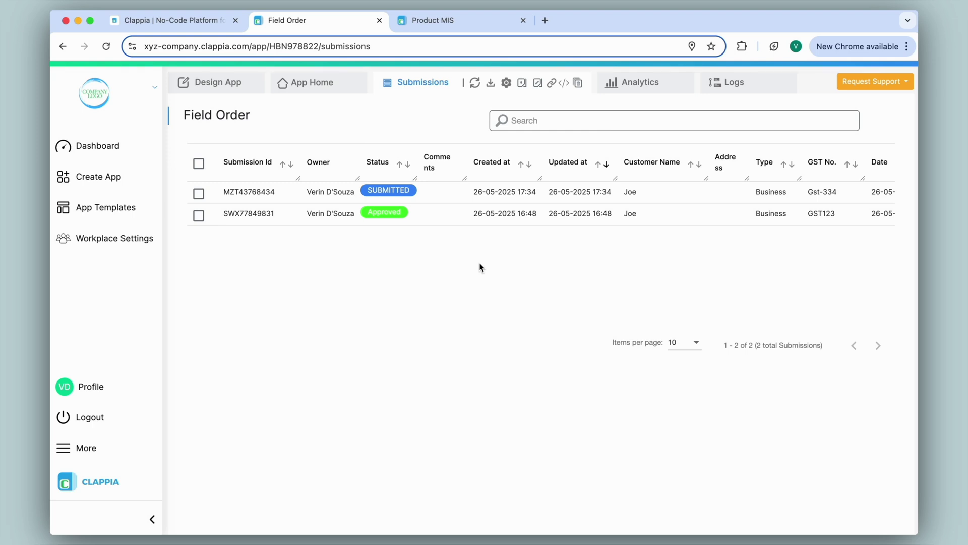
{"action": "left_click", "coordinate": [105, 448]}
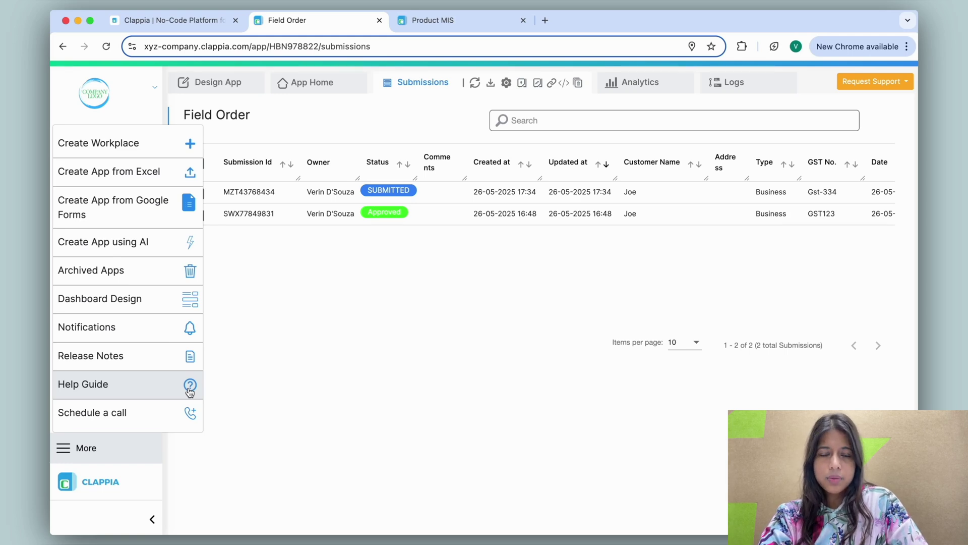
{"action": "left_click", "coordinate": [259, 278]}
{"action": "left_click", "coordinate": [114, 213]}
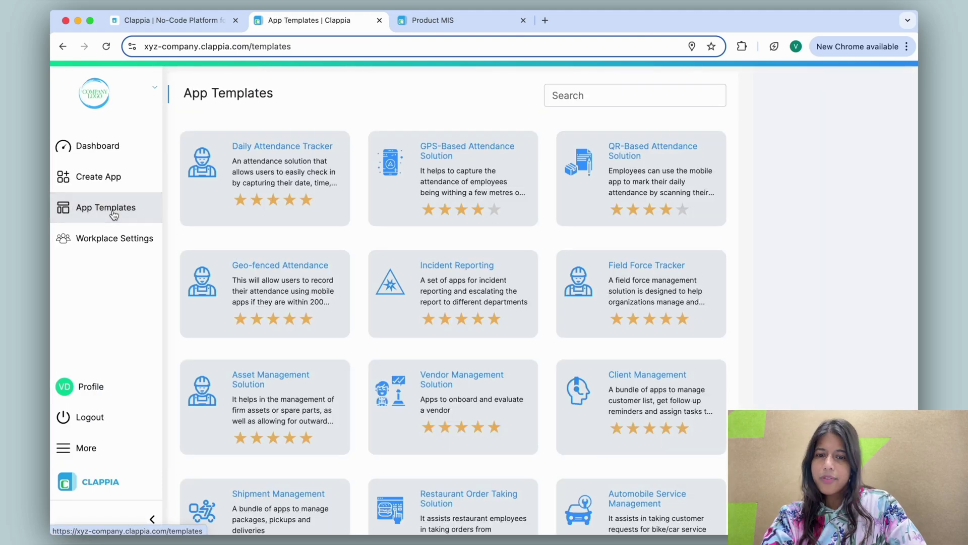
- Try importing the Daily Attendance Tracker template, return to the Dashboard, and glance at the Request Support options
{"action": "left_click", "coordinate": [319, 192]}
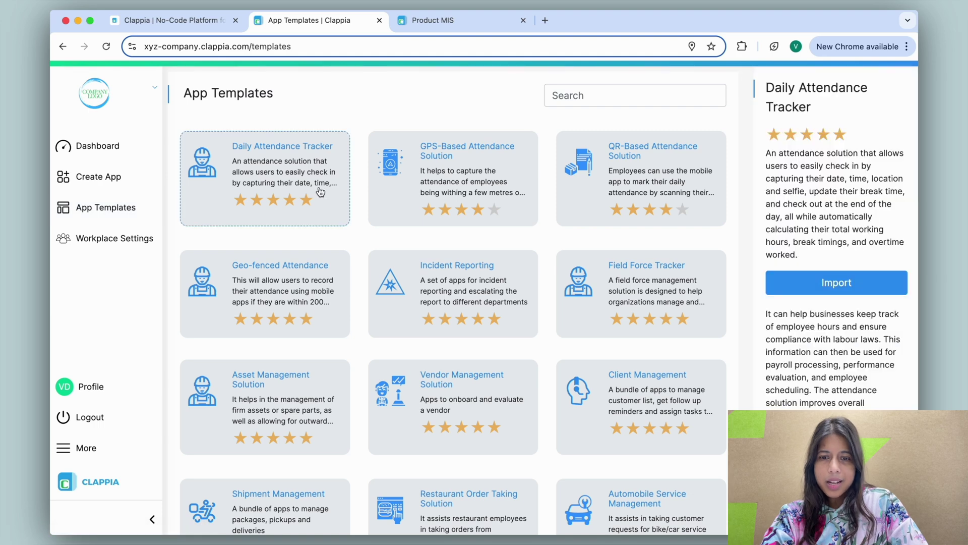
{"action": "left_click", "coordinate": [852, 284]}
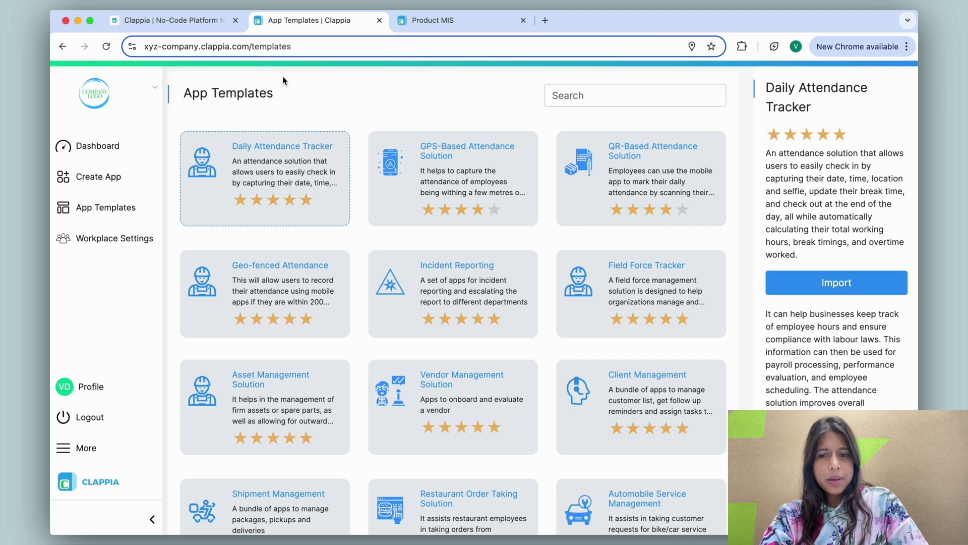
{"action": "left_click", "coordinate": [136, 147]}
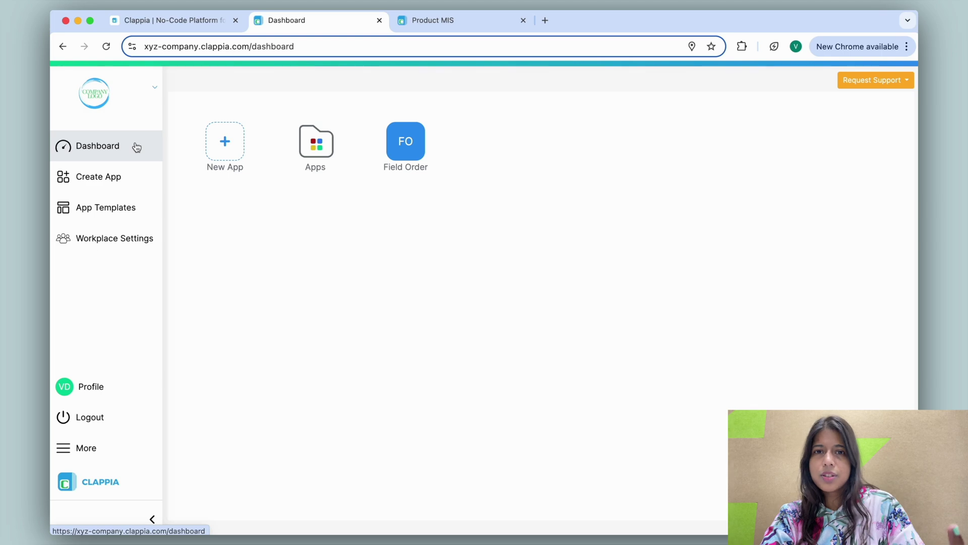
{"action": "left_click", "coordinate": [871, 81]}
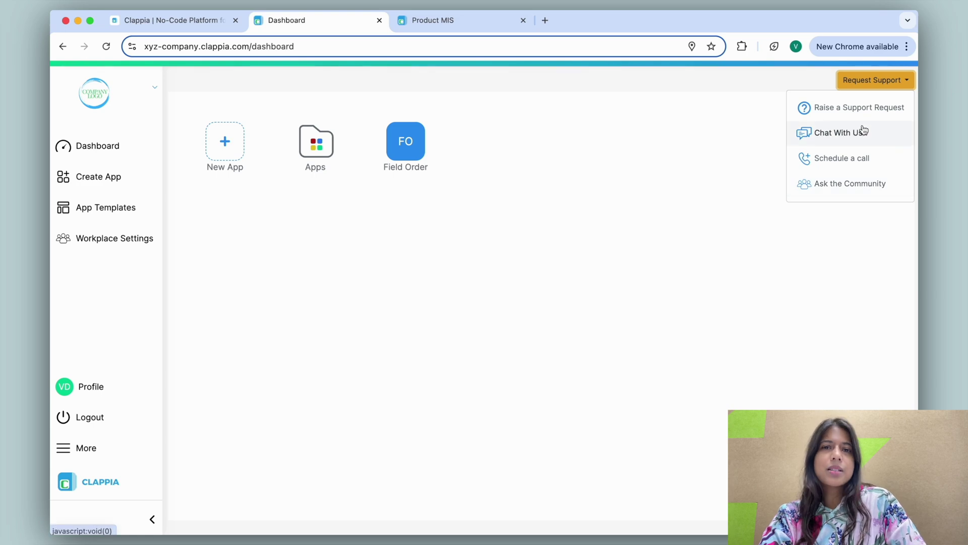
{"action": "left_click", "coordinate": [760, 77]}
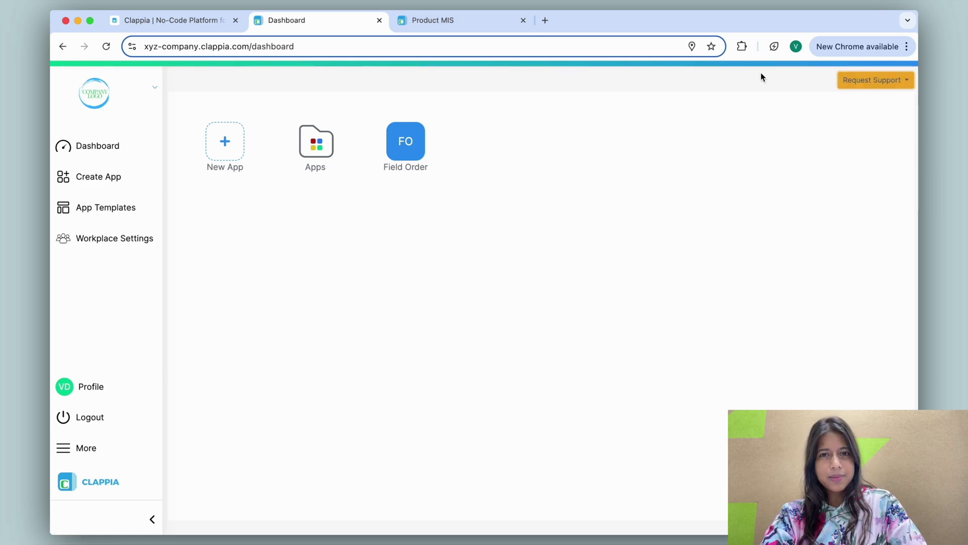